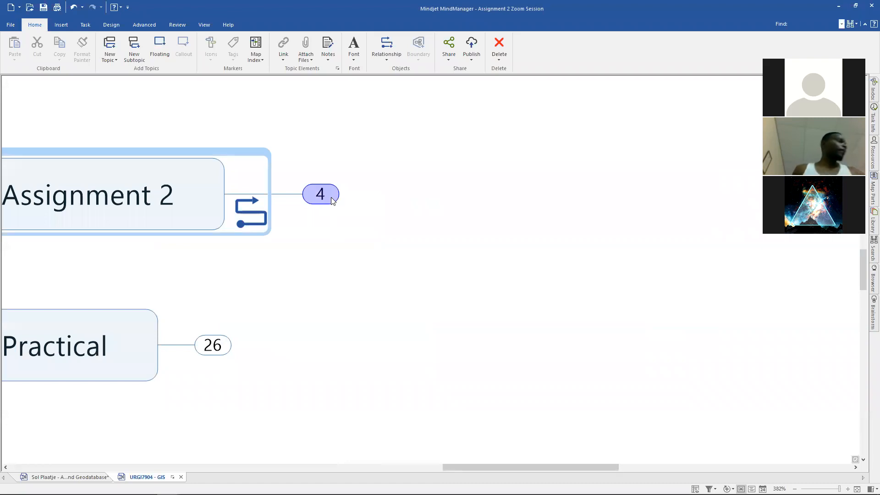
# - Expand the Assignment 2 branch and fit the attached Zastron map into view at about 193% zoom
pyautogui.click(328, 196)
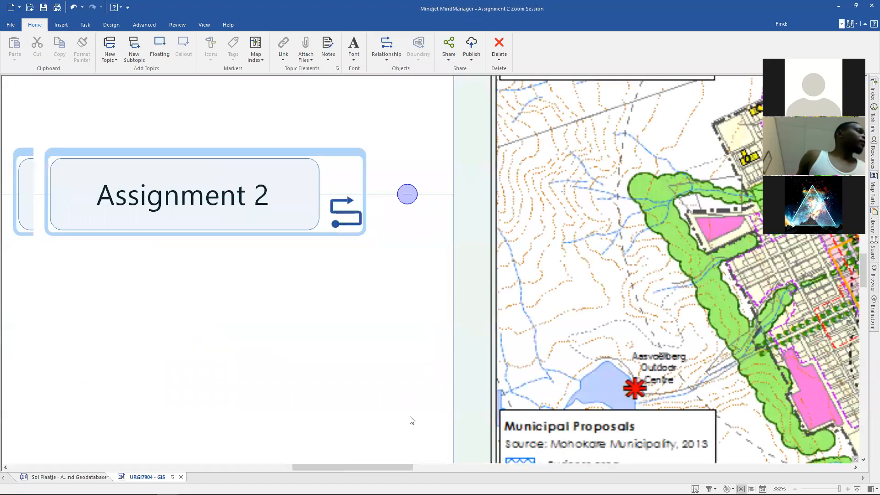
pyautogui.moveTo(371, 467); pyautogui.dragTo(435, 464)
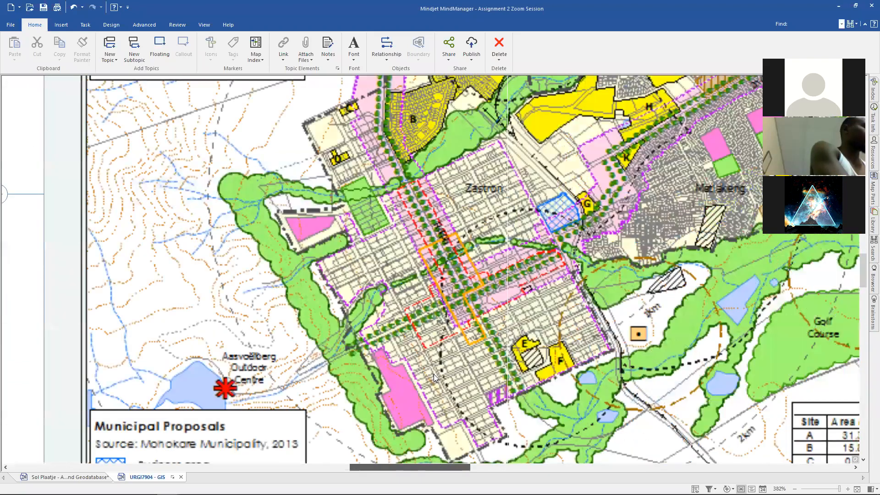
pyautogui.keyDown('ctrl'); pyautogui.scroll(-1, 433, 373); pyautogui.keyUp('ctrl')
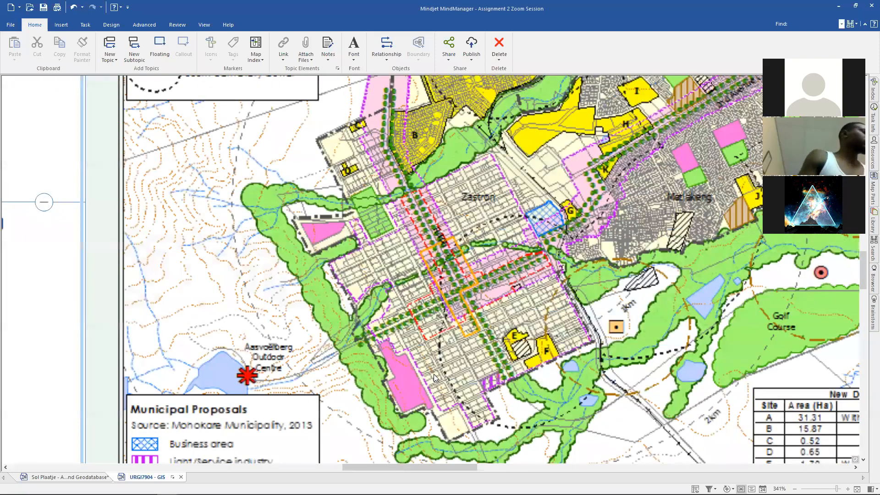
pyautogui.keyDown('ctrl'); pyautogui.scroll(-2, 435, 374); pyautogui.keyUp('ctrl')
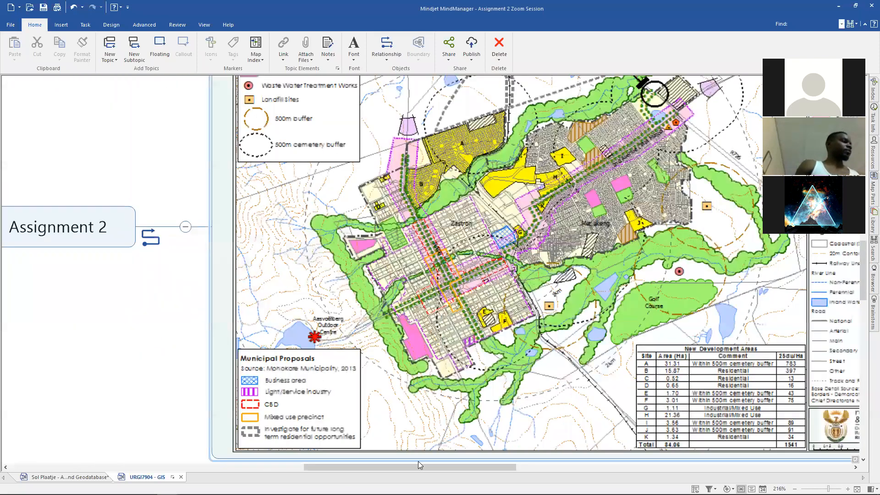
pyautogui.keyDown('ctrl'); pyautogui.scroll(-1, 455, 467); pyautogui.keyUp('ctrl')
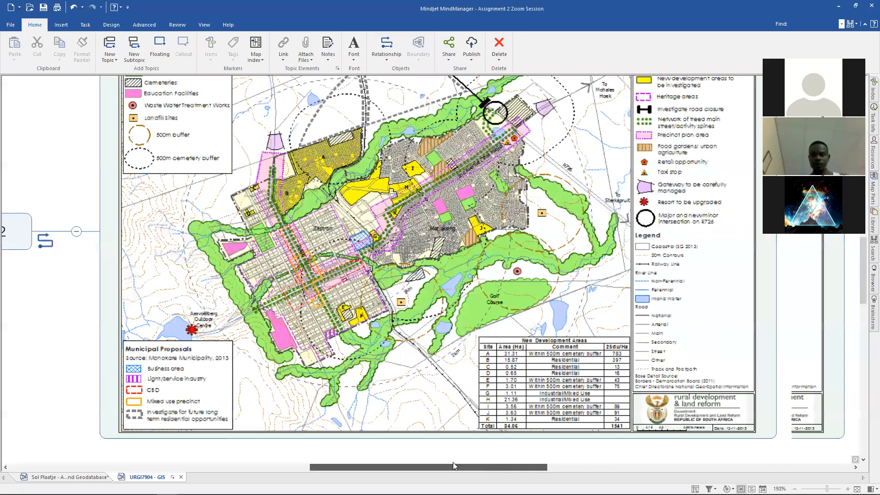
# - Read the assignment requirements beside the map on suburb choice, the Spatial Development Framework proposal and compliance with Act 16 of 2013
pyautogui.hscroll(1, 453, 461)
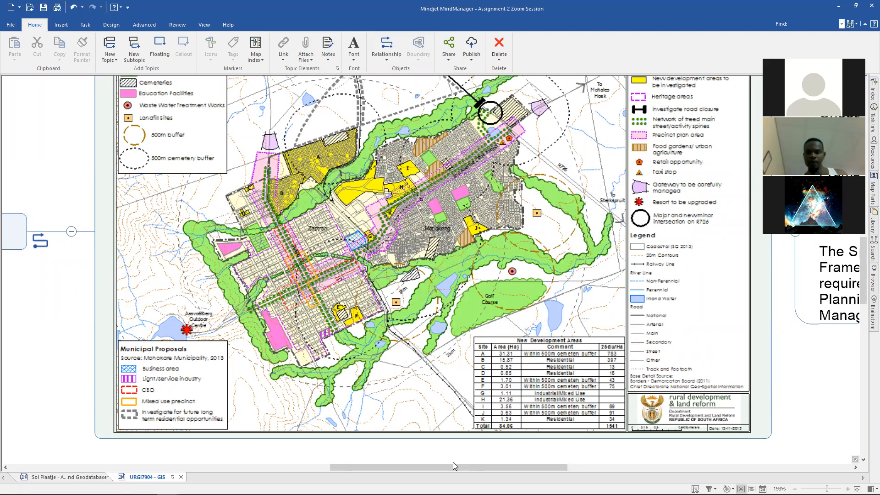
pyautogui.hscroll(5, 457, 466)
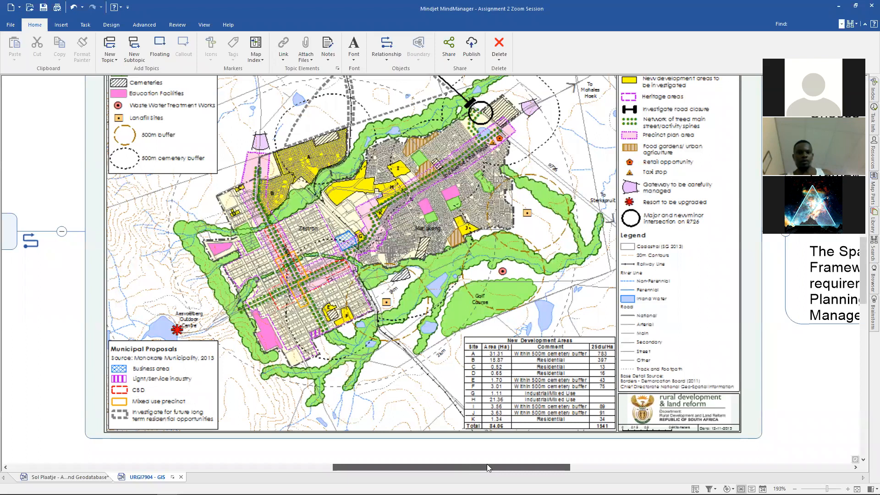
pyautogui.hscroll(3, 505, 463)
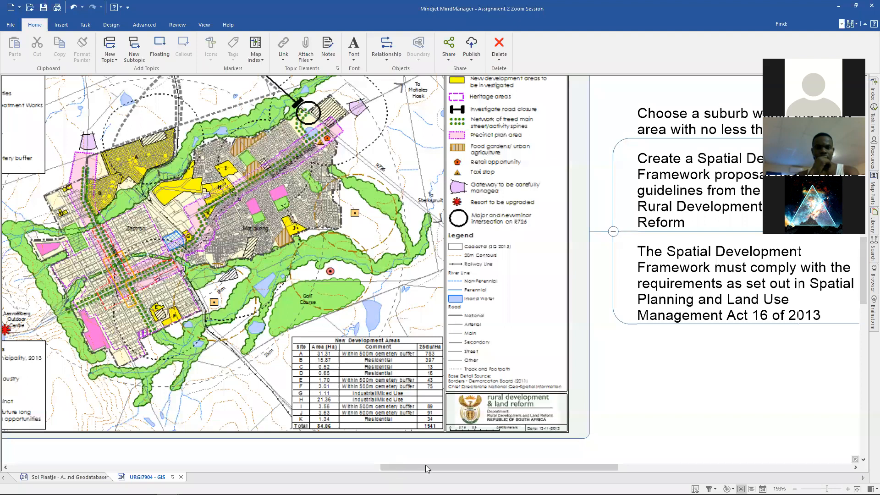
pyautogui.moveTo(425, 467); pyautogui.dragTo(463, 464)
pyautogui.hscroll(3, 401, 225)
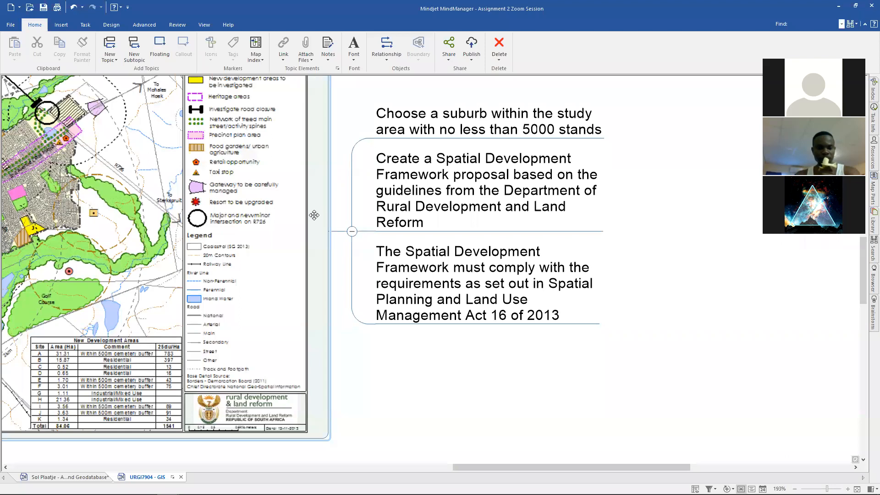
# - Examine the Zastron SDF Proposals map, including its existing and proposal legends and the New Development Areas table
pyautogui.moveTo(520, 467); pyautogui.dragTo(376, 462)
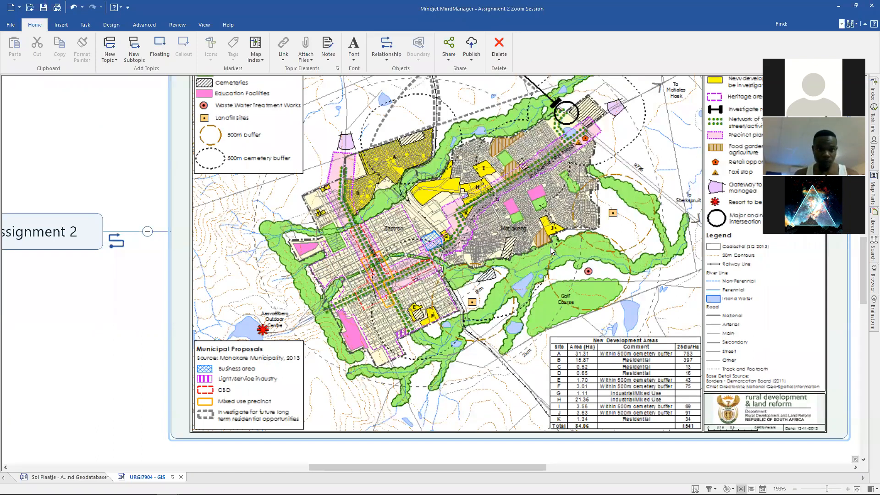
pyautogui.scroll(3, 532, 237)
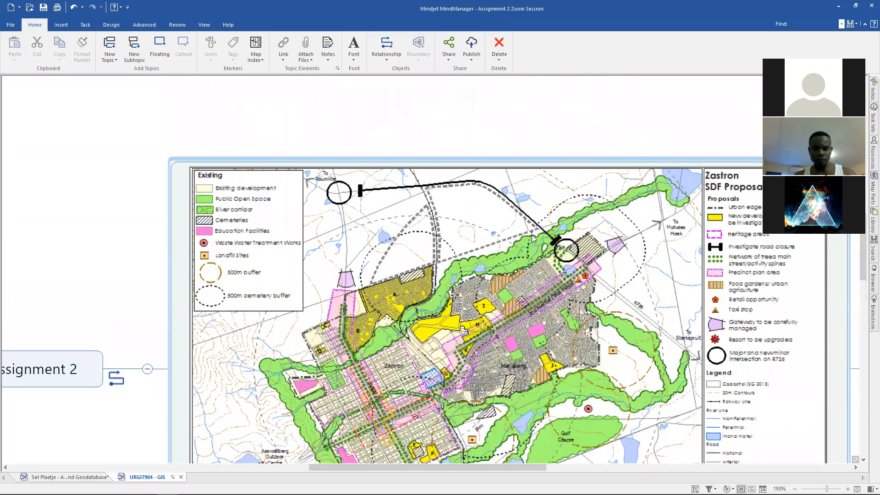
pyautogui.scroll(-2, 531, 235)
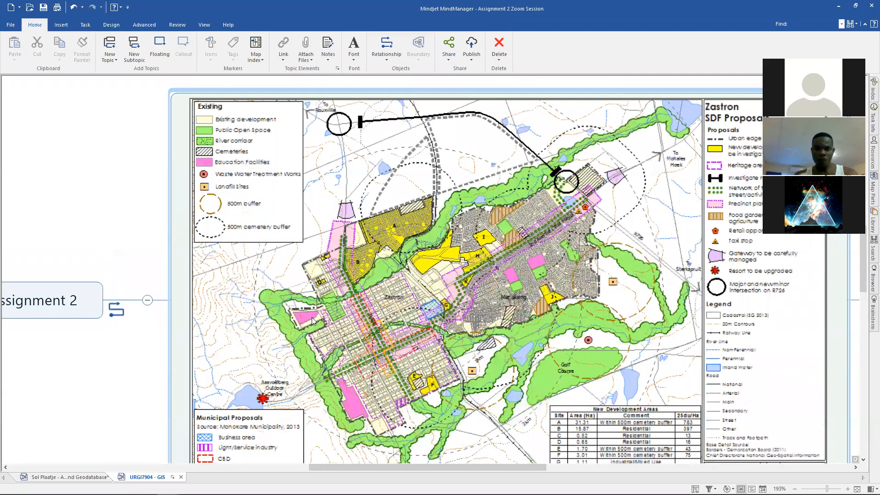
pyautogui.scroll(-2, 335, 393)
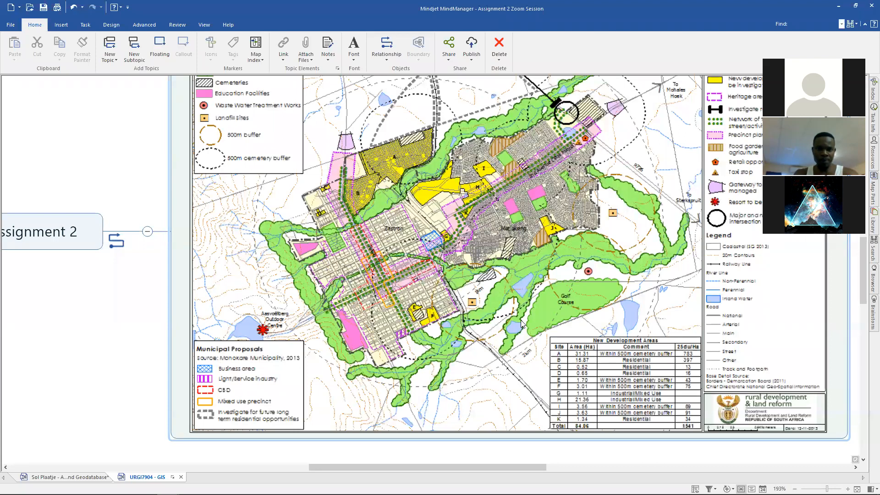
pyautogui.moveTo(497, 467); pyautogui.dragTo(525, 466)
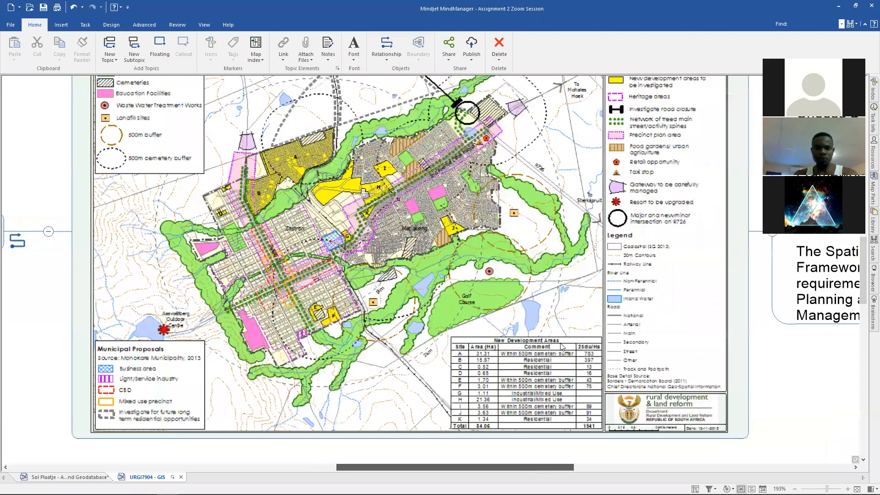
pyautogui.scroll(2, 560, 344)
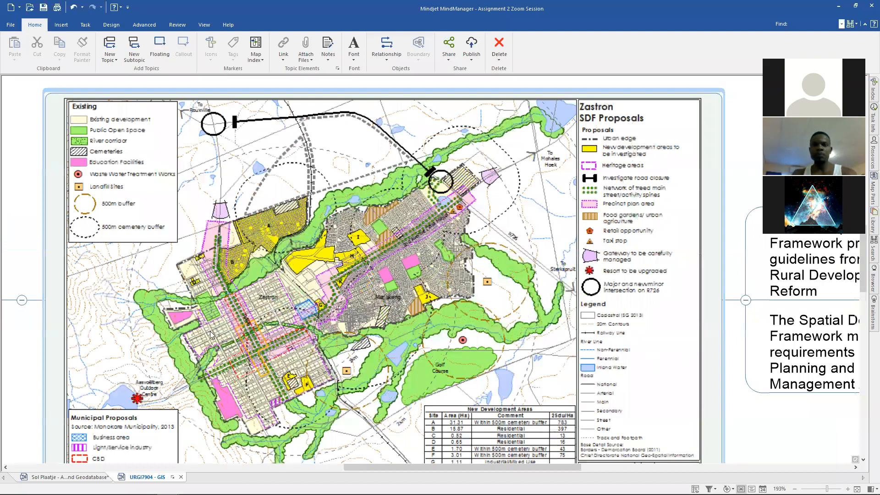
# - Collapse the Assignment 2 branch and open the Practical branch, folding and reopening its GIS topic to view the plan overview
pyautogui.click(22, 301)
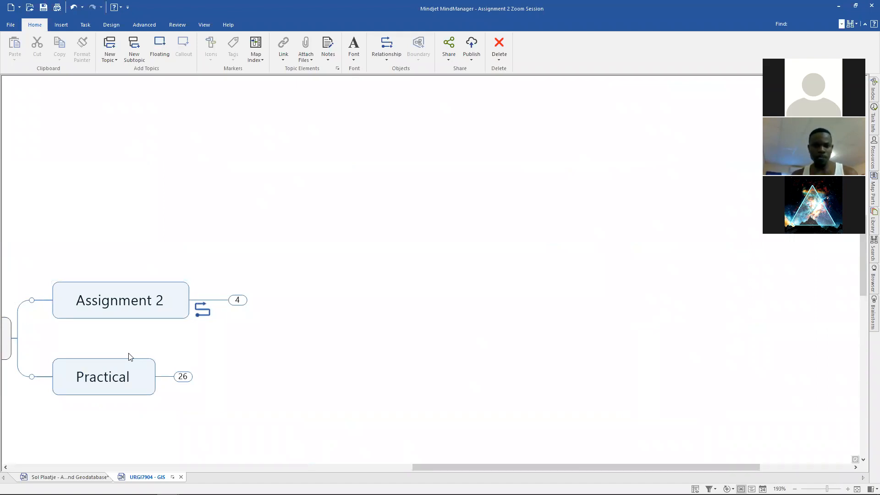
pyautogui.click(182, 376)
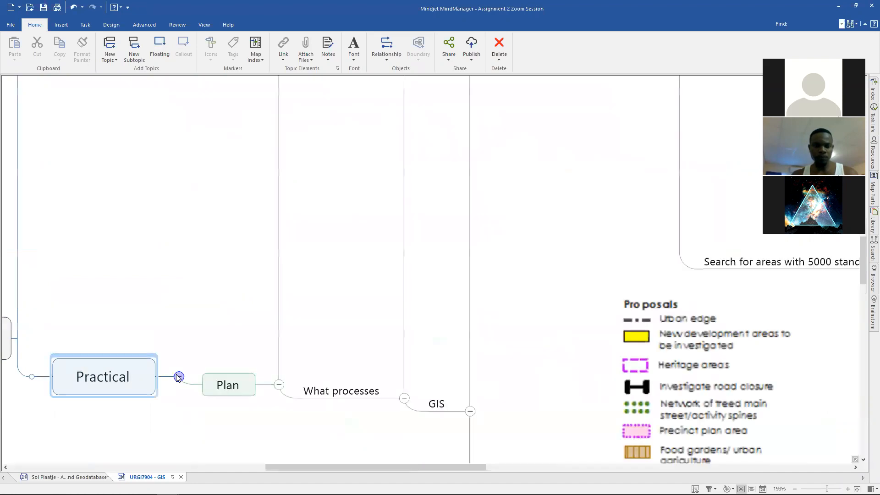
pyautogui.click(469, 411)
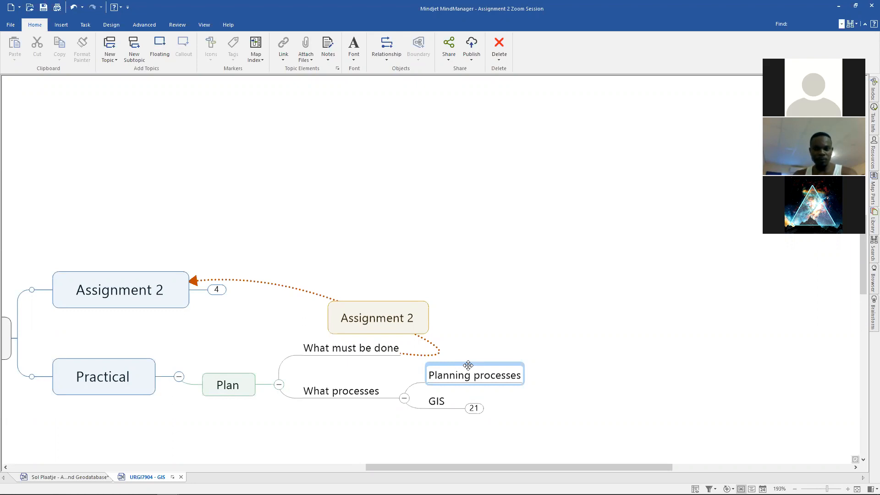
pyautogui.click(474, 408)
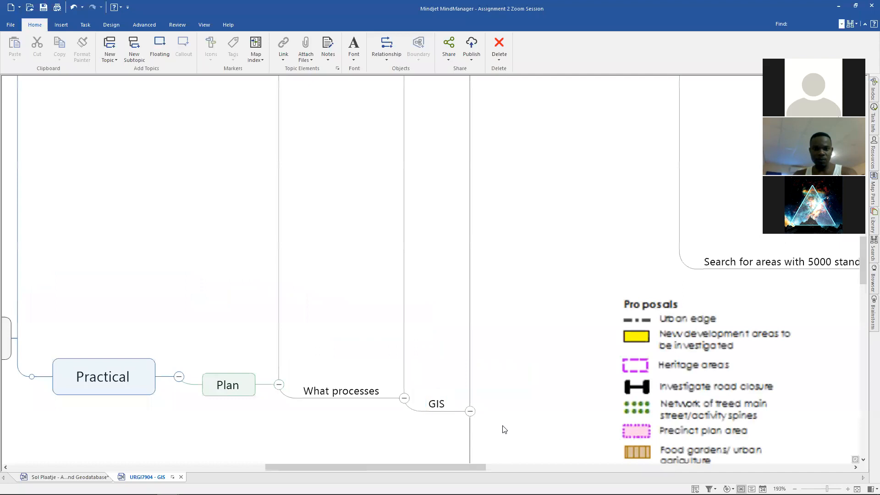
# - Review the start of the GIS process, selecting the What data topic and the Add Mangaung stands topic
pyautogui.scroll(5, 555, 417)
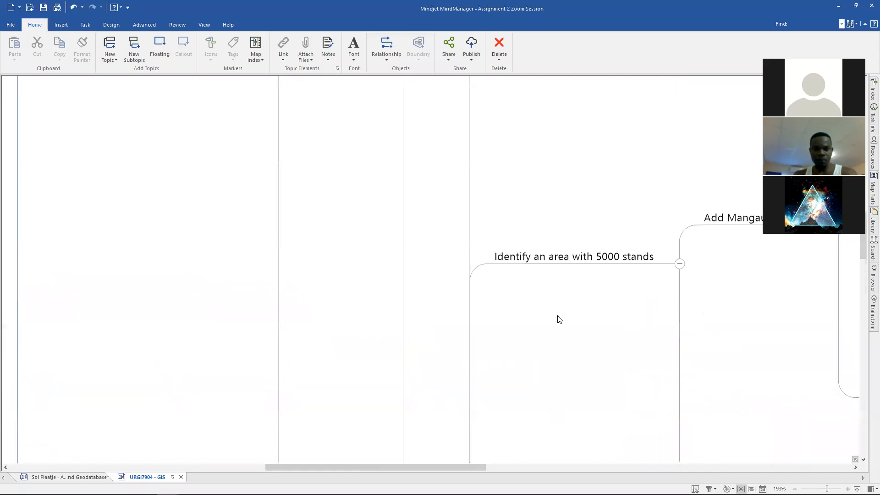
pyautogui.scroll(3, 559, 317)
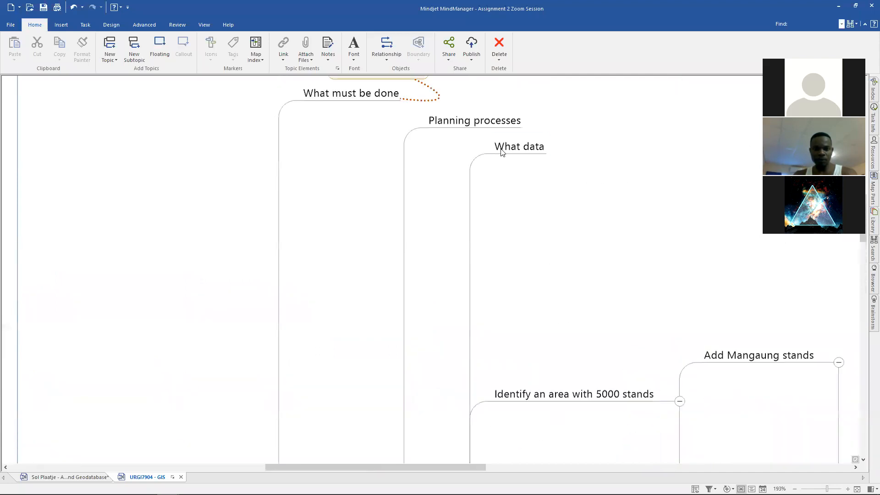
pyautogui.click(518, 154)
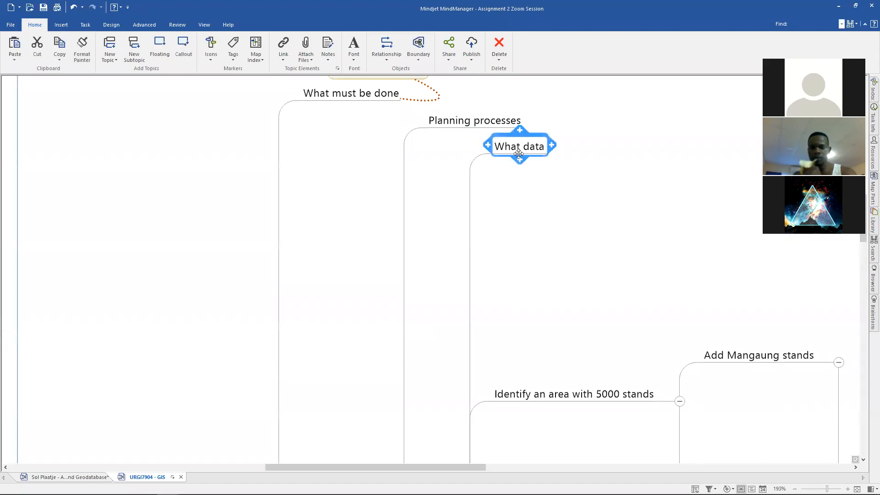
pyautogui.moveTo(415, 465); pyautogui.dragTo(457, 475)
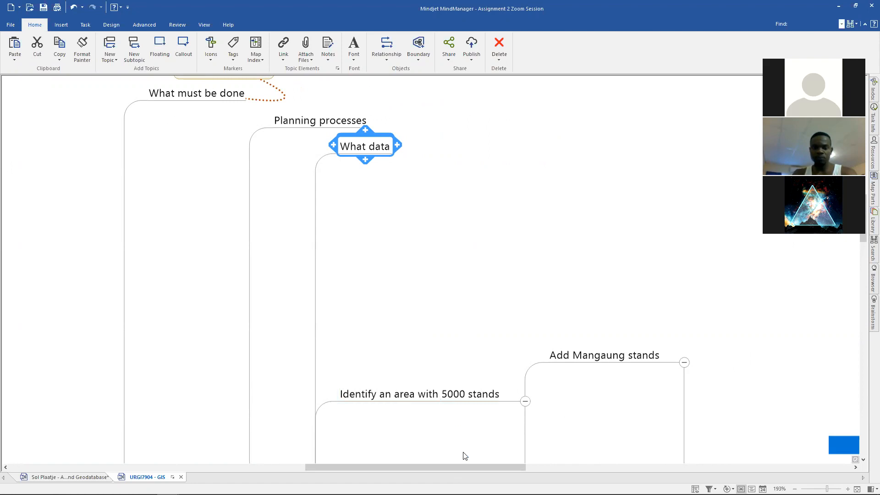
pyautogui.moveTo(464, 466); pyautogui.dragTo(493, 465)
pyautogui.click(491, 361)
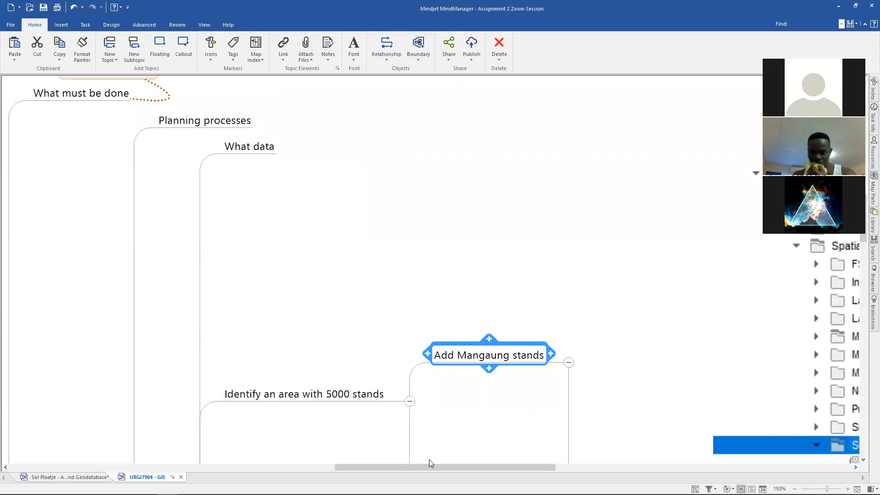
# - Select the Add shapefiles topic and examine the attached GIB704 folder tree with the shapefiles under SG_Data
pyautogui.scroll(-3, 442, 466)
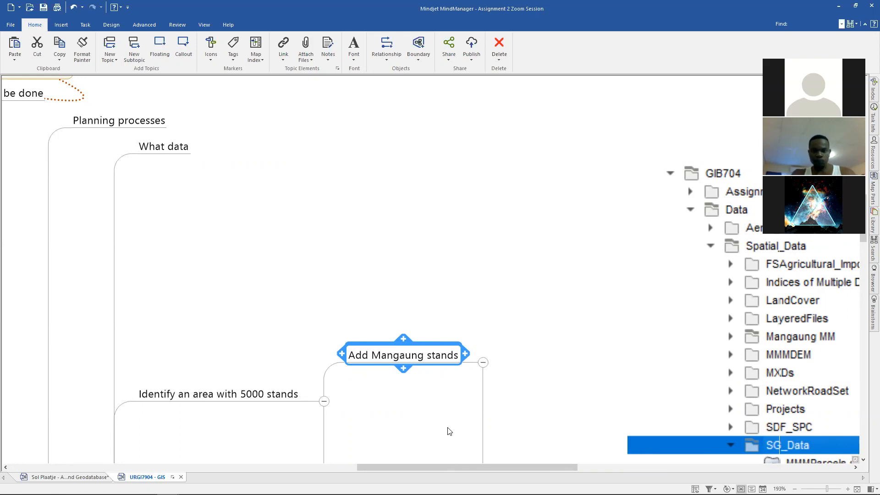
pyautogui.scroll(-3, 449, 431)
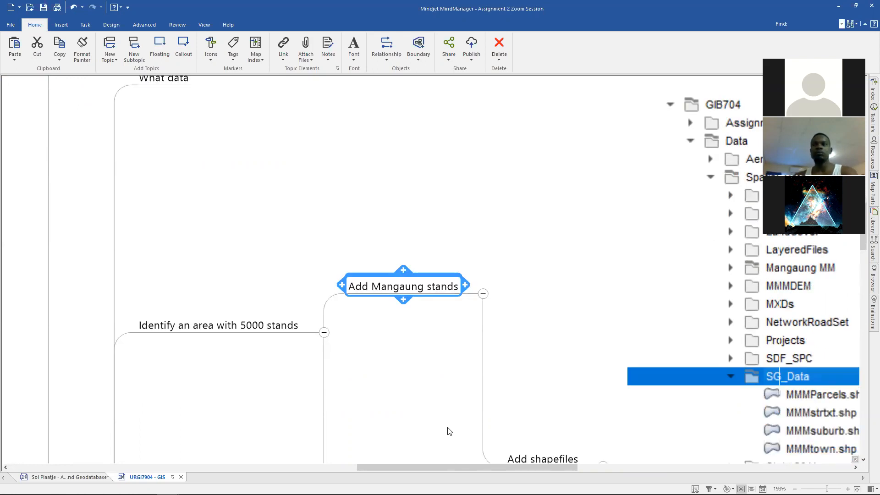
pyautogui.scroll(-3, 449, 431)
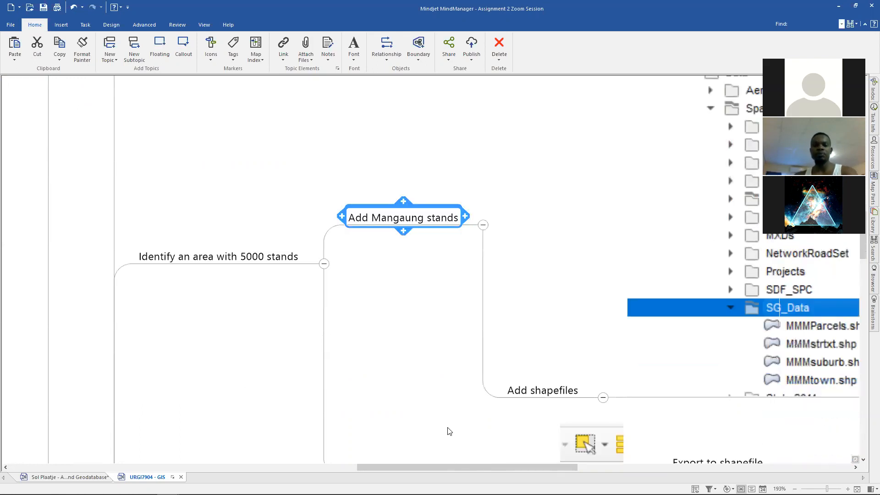
pyautogui.click(527, 391)
pyautogui.moveTo(438, 469); pyautogui.dragTo(494, 468)
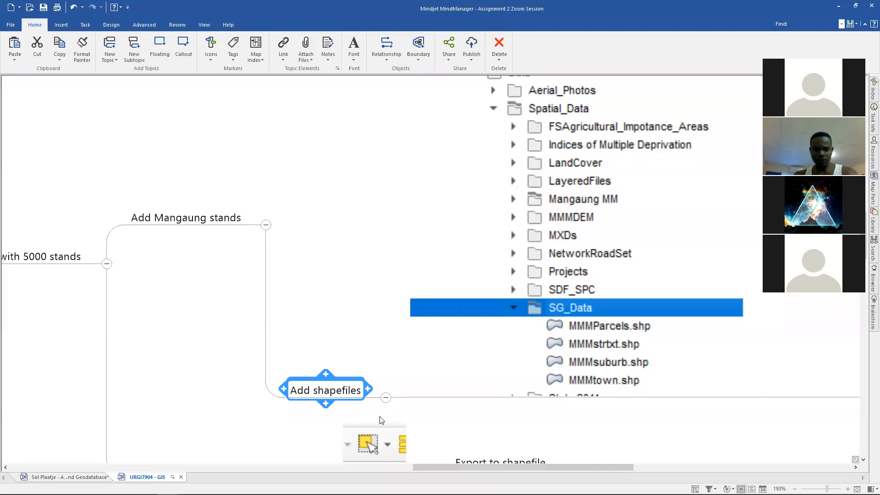
pyautogui.scroll(3, 549, 268)
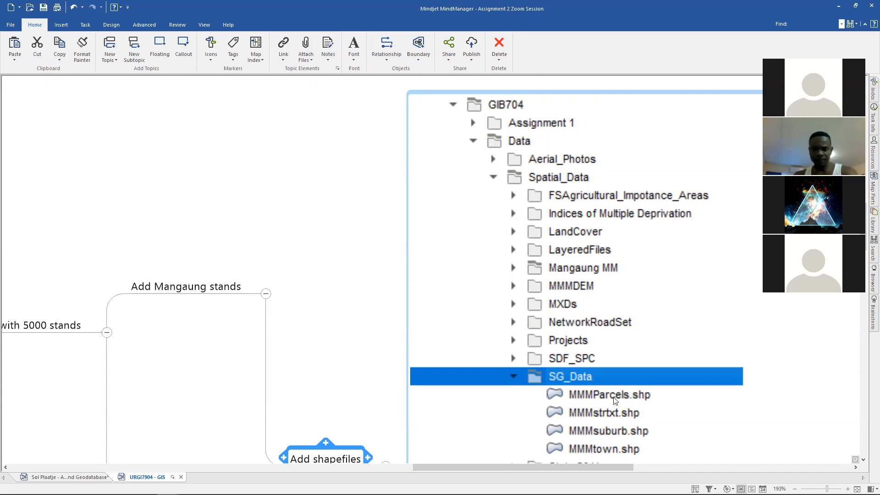
# - Review the Search for areas with 5000 stands topic and its Export to shapefile subtopic, selecting each in turn
pyautogui.scroll(-2, 625, 399)
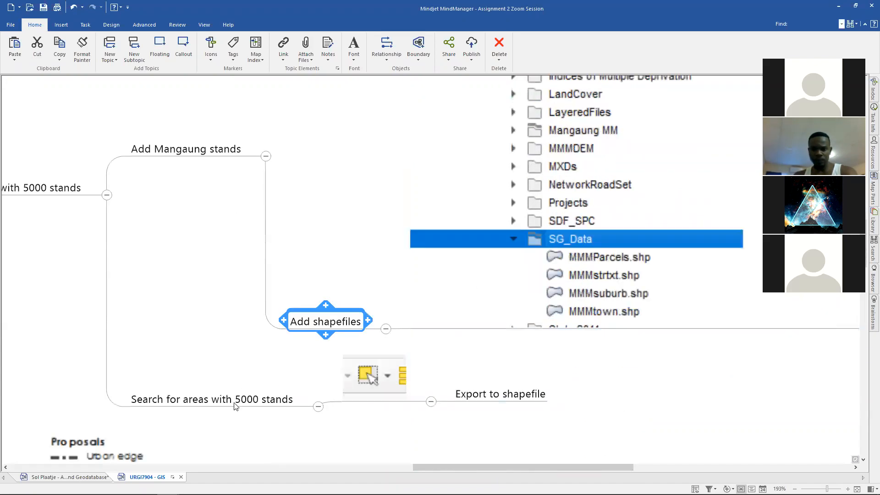
pyautogui.click(234, 405)
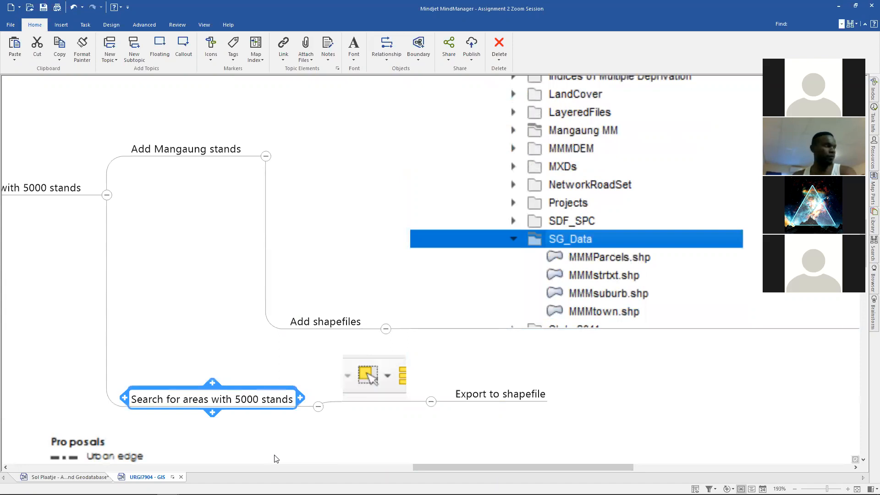
pyautogui.click(523, 401)
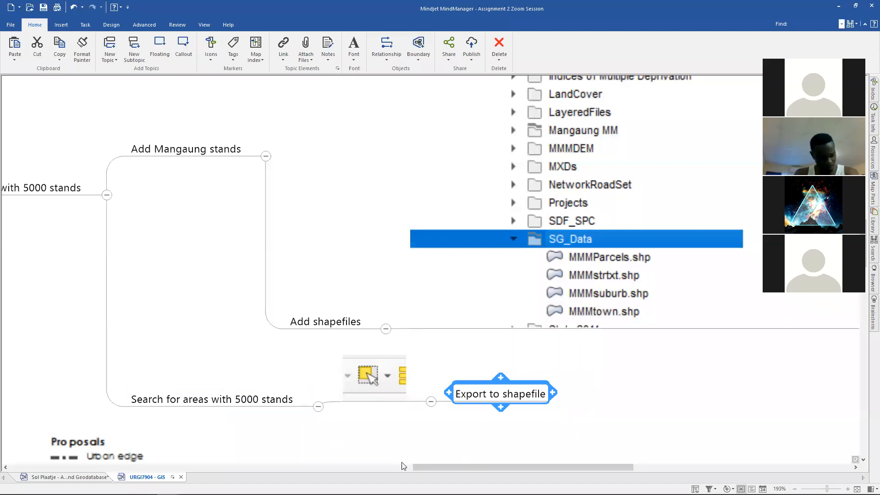
# - Examine the Create Features topic with its Proposals and Existing legends and their points, lines and polygons subtopics
pyautogui.moveTo(427, 466); pyautogui.dragTo(367, 467)
pyautogui.scroll(-3, 368, 427)
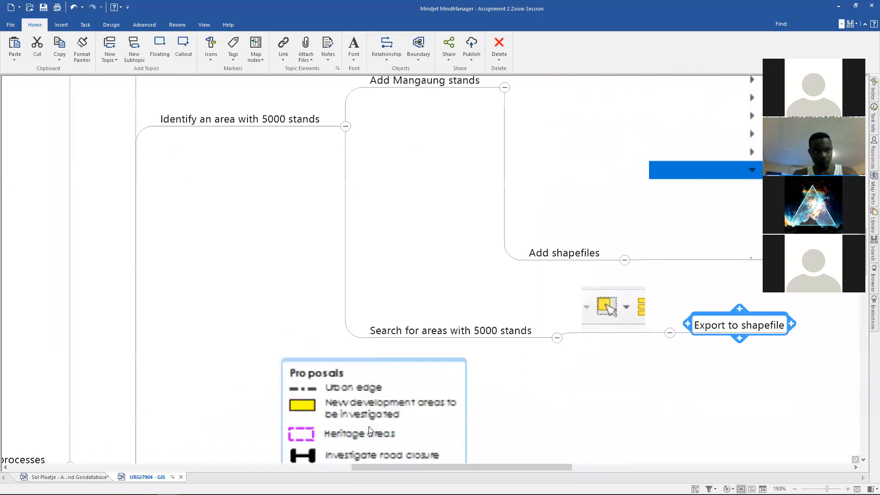
pyautogui.scroll(-4, 368, 426)
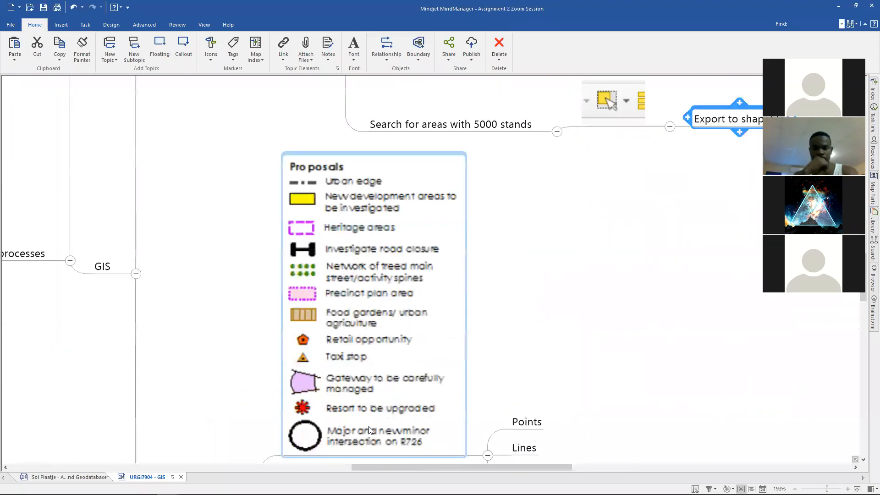
pyautogui.scroll(-8, 351, 245)
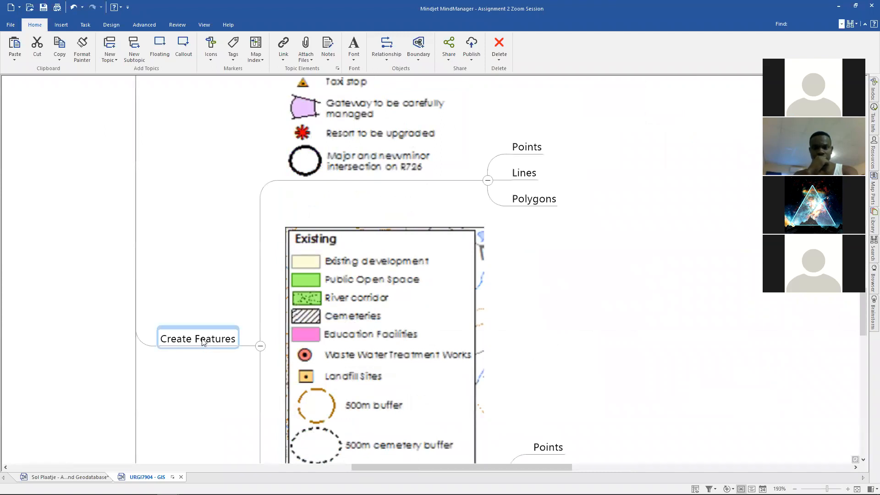
# - Examine the Proposals legend under Create Features, selecting its Points, Lines and Polygons subtopics in turn
pyautogui.scroll(8, 240, 229)
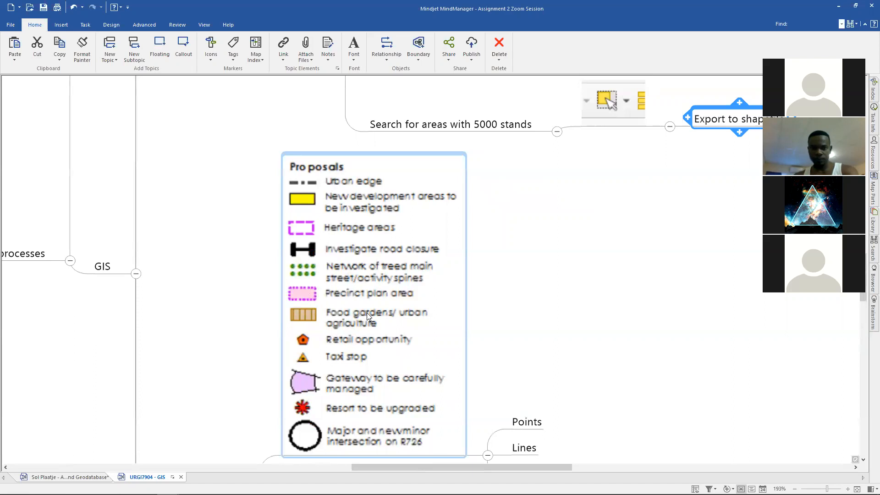
pyautogui.scroll(-5, 366, 312)
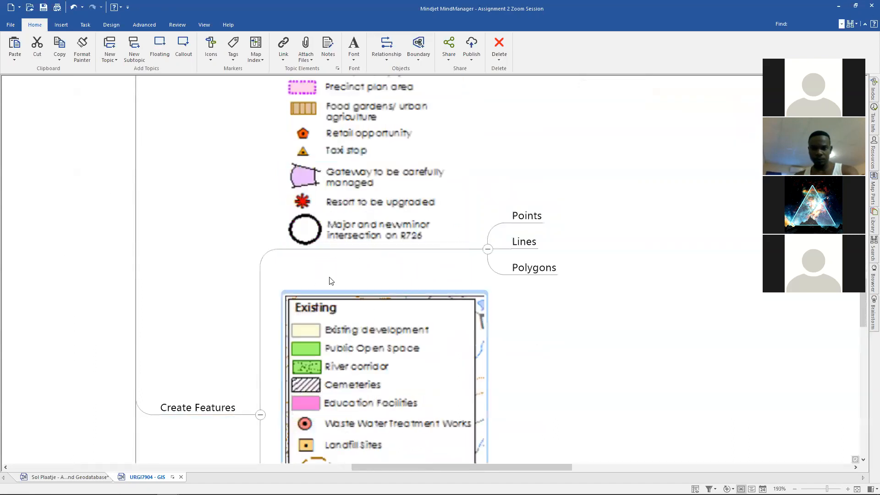
pyautogui.scroll(2, 331, 281)
pyautogui.scroll(2, 350, 195)
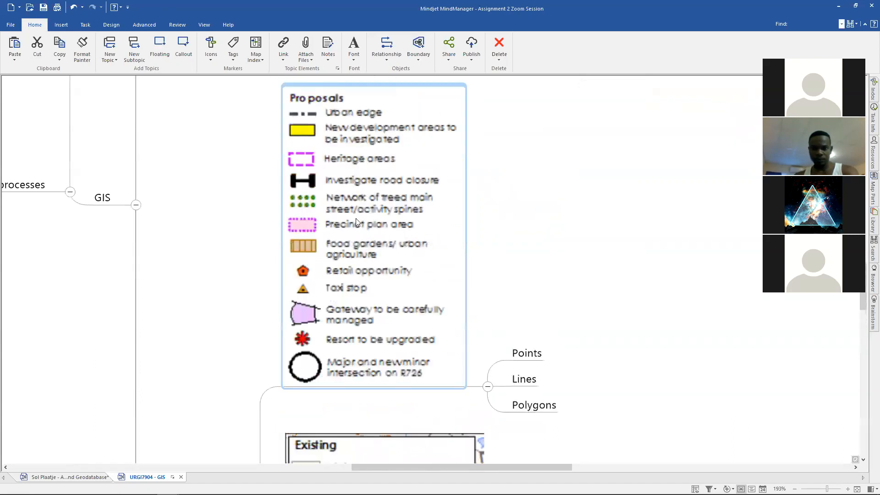
pyautogui.click(527, 361)
pyautogui.click(532, 383)
pyautogui.click(521, 412)
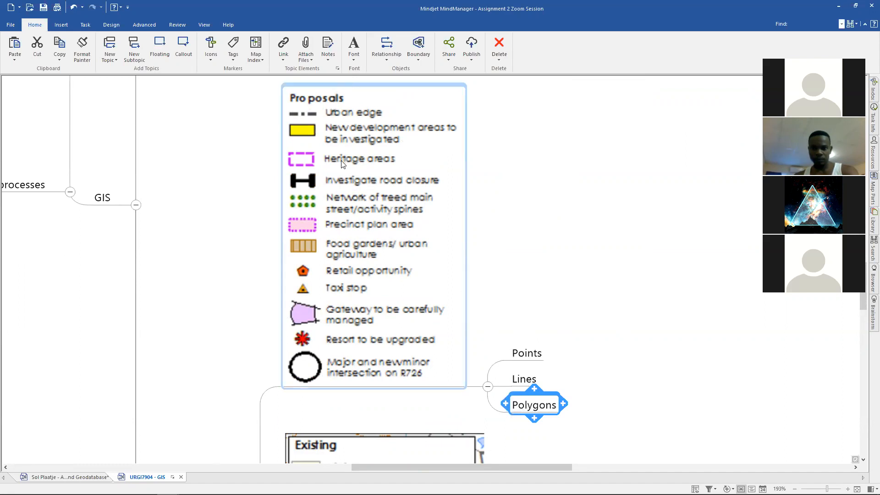
# - Examine the Existing legend under Create Features, selecting its Points, Lines and Polygons subtopics in turn
pyautogui.scroll(-5, 342, 166)
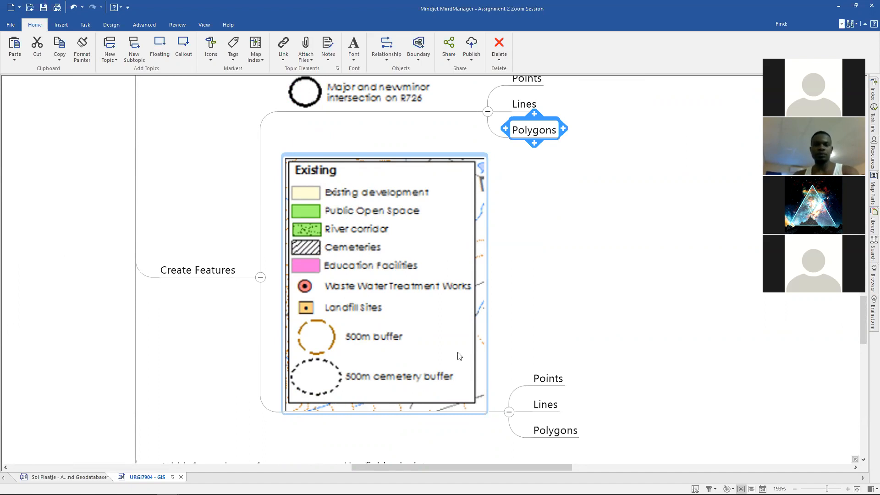
pyautogui.click(549, 381)
pyautogui.click(547, 405)
pyautogui.click(555, 430)
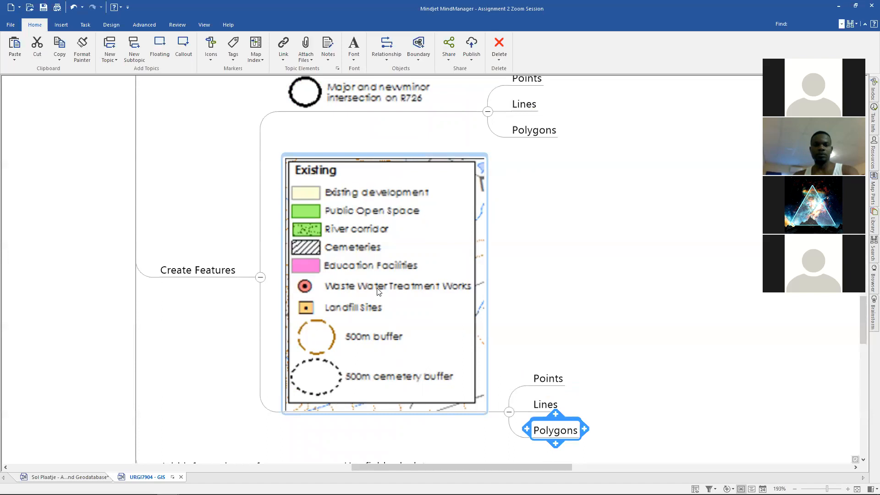
# - Review the Add information to features topic with its Use field calculator subtopic, and the Symbolise and Save project topics, selecting each
pyautogui.scroll(1, 378, 291)
pyautogui.scroll(-3, 378, 291)
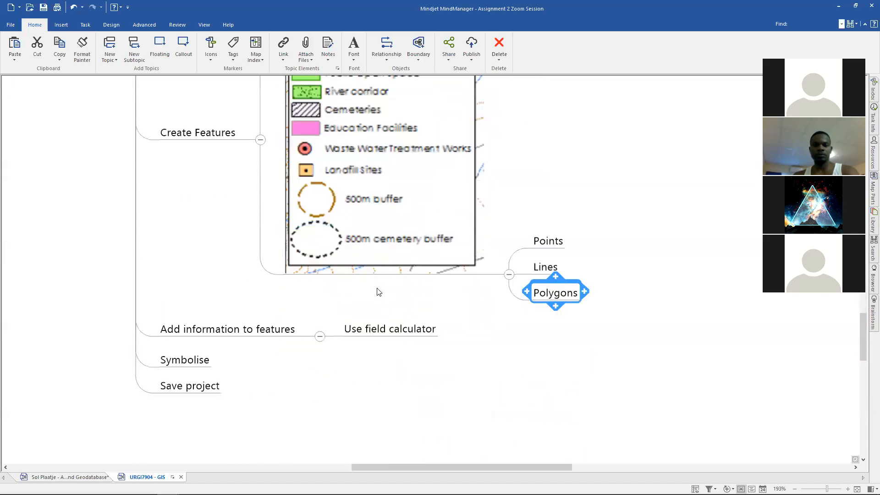
pyautogui.click(201, 329)
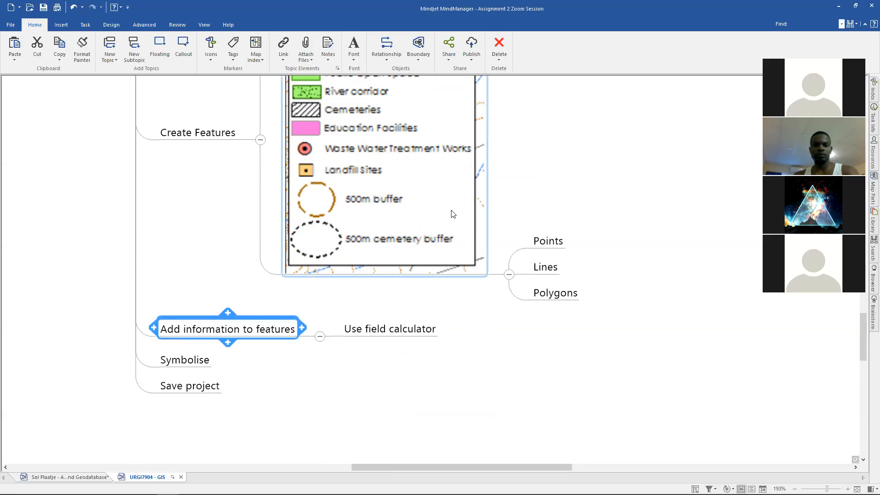
pyautogui.click(392, 335)
pyautogui.click(208, 358)
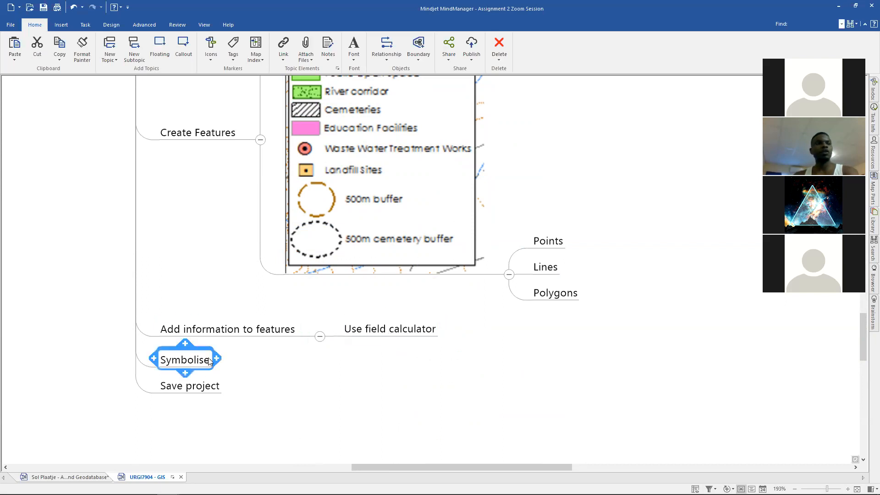
pyautogui.click(190, 389)
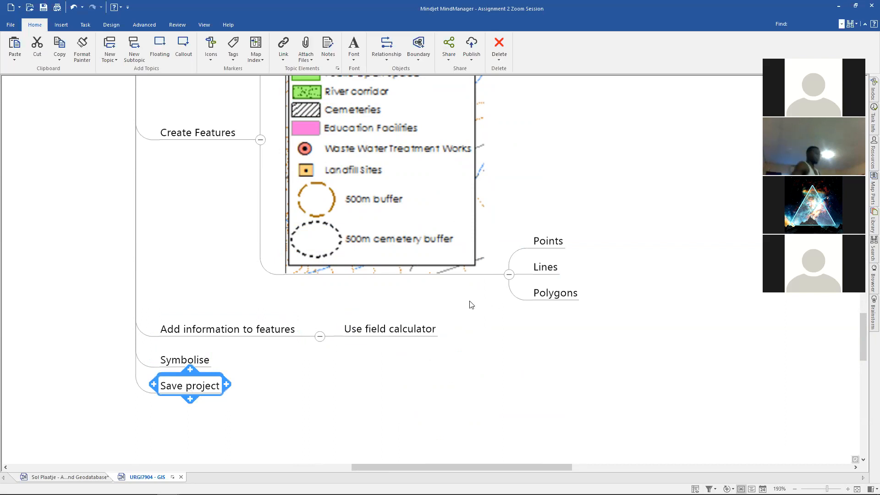
# - Recap the GIS branch, from the Create Features legends and closing topics back to identifying an area with 5000 stands
pyautogui.scroll(1, 385, 287)
pyautogui.scroll(1, 384, 286)
pyautogui.scroll(4, 362, 228)
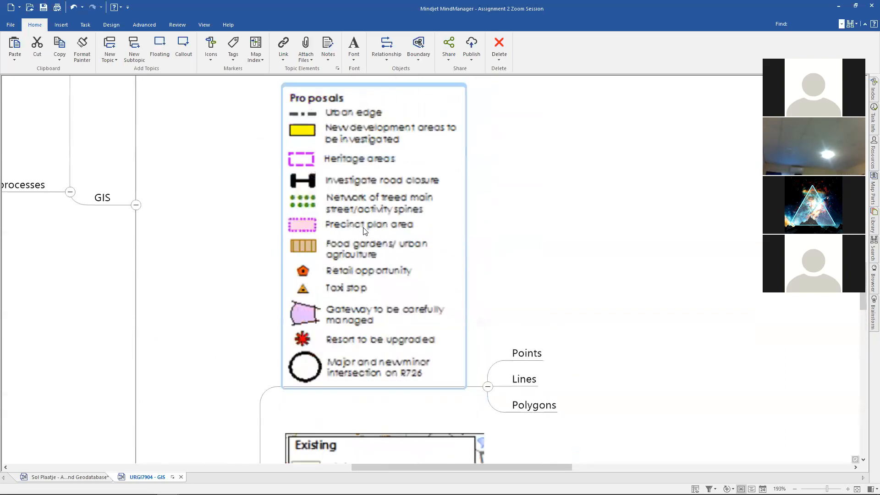
pyautogui.scroll(-3, 360, 232)
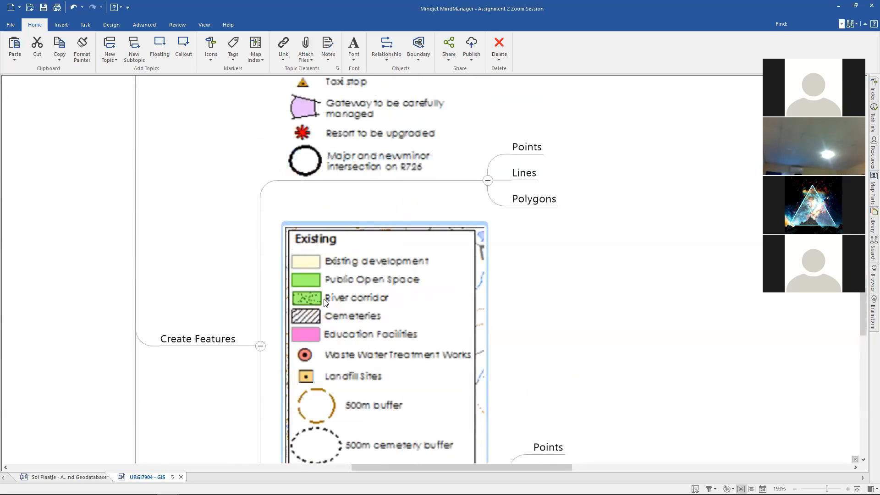
pyautogui.scroll(-2, 323, 302)
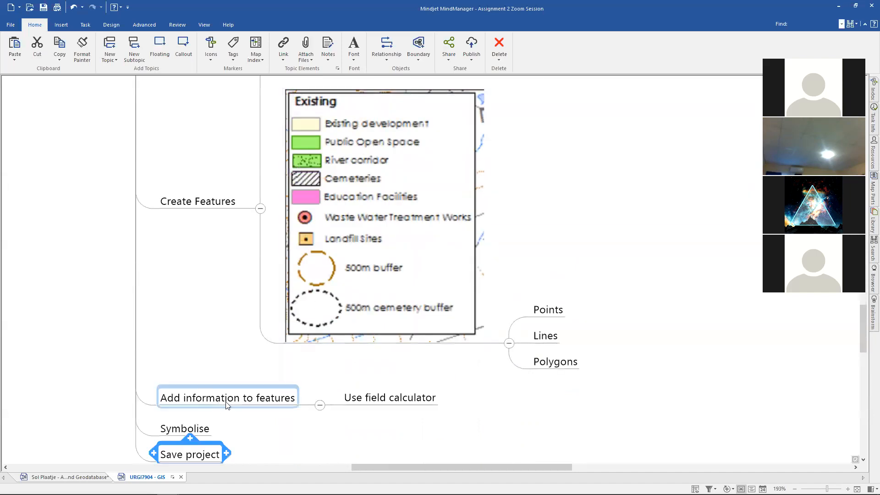
pyautogui.scroll(-1, 226, 403)
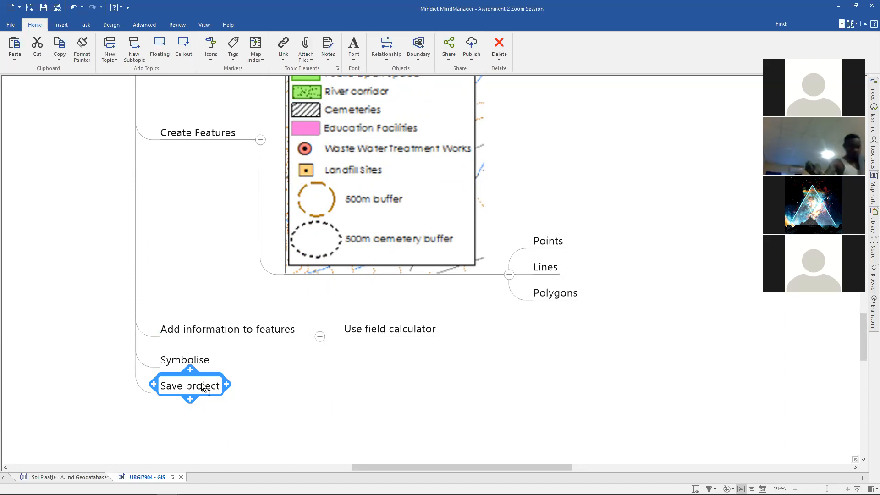
pyautogui.scroll(3, 186, 279)
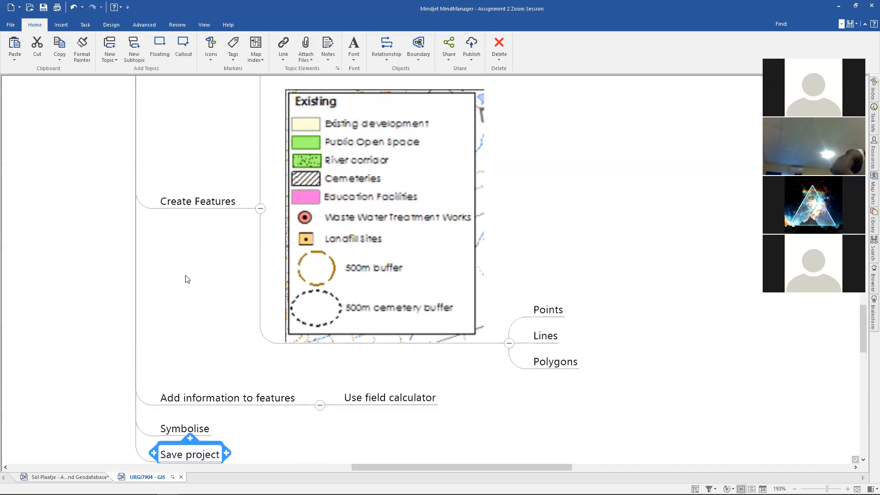
pyautogui.scroll(15, 187, 278)
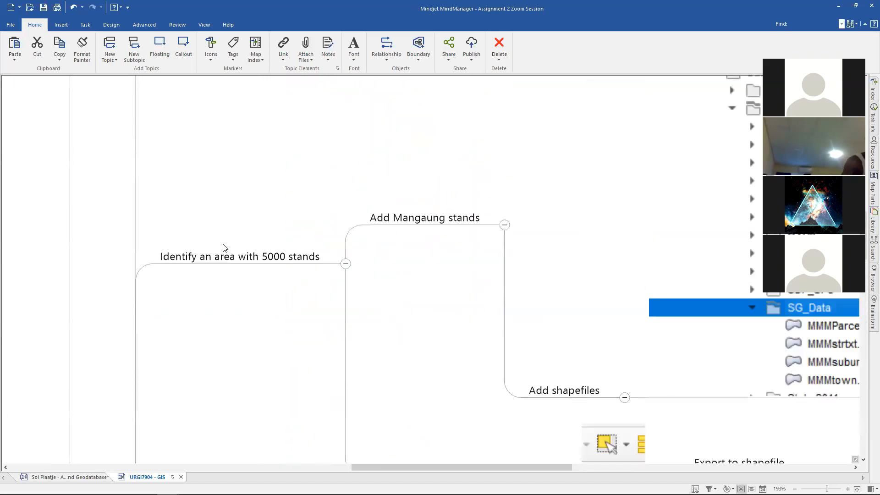
pyautogui.scroll(-15, 221, 250)
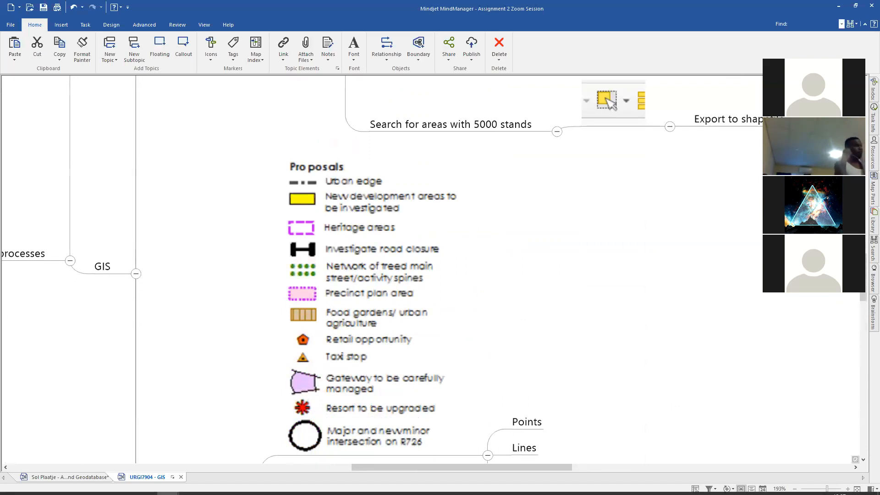
# - Switch to QGIS and locate the Spatial_Data folder inside the GIB704 project's Data folder
pyautogui.click(257, 485)
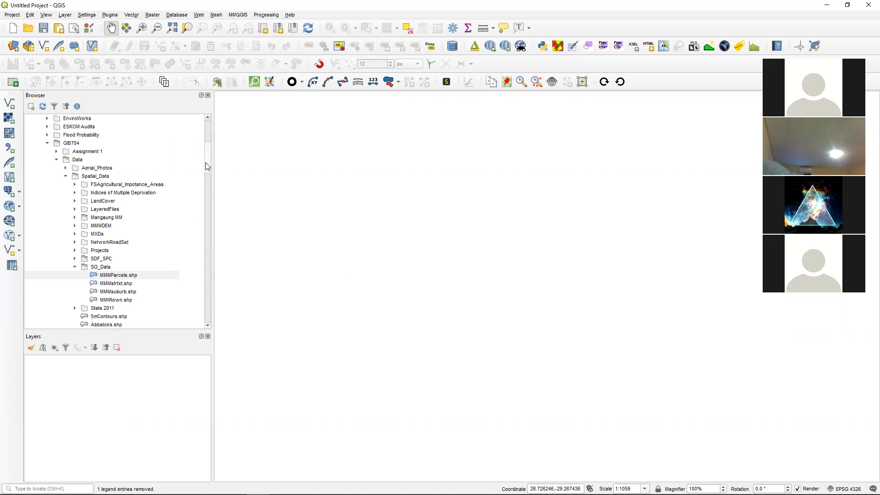
pyautogui.scroll(6, 207, 166)
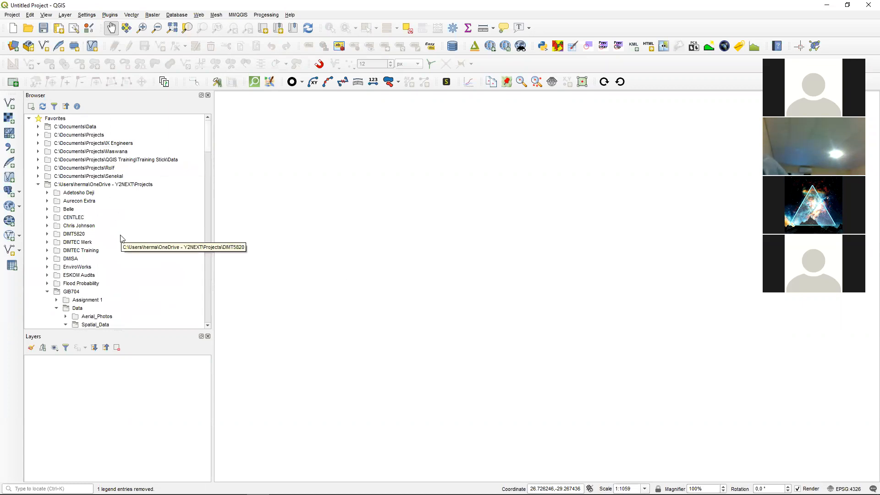
pyautogui.scroll(-15, 208, 189)
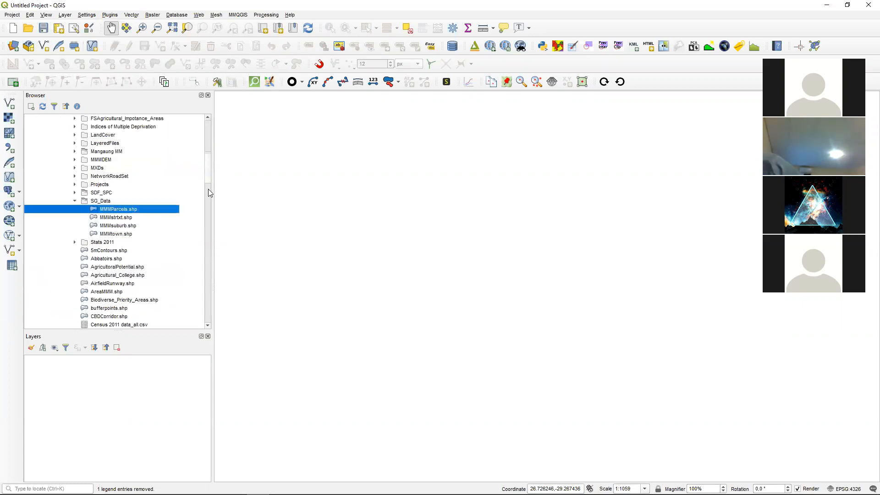
pyautogui.moveTo(208, 194); pyautogui.dragTo(207, 153)
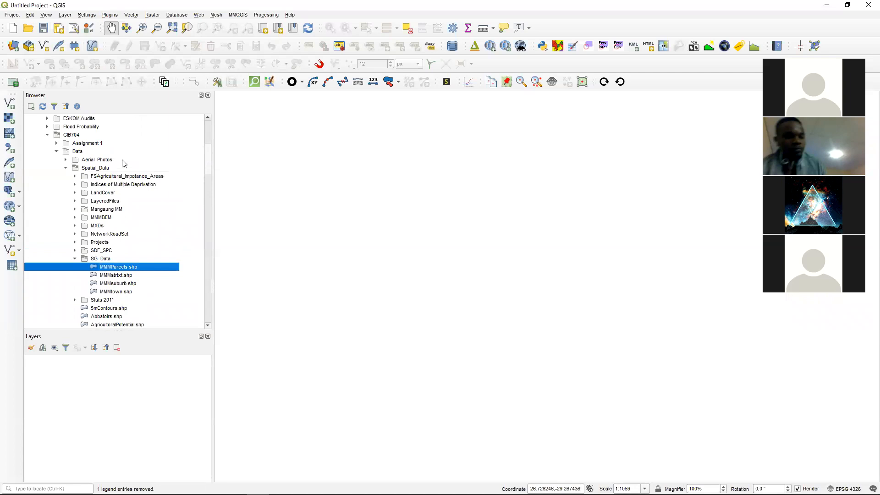
pyautogui.click(77, 153)
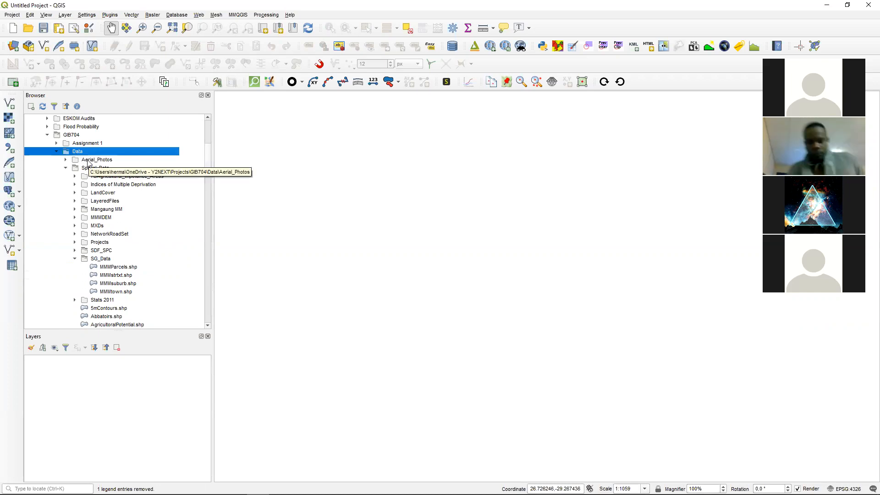
pyautogui.click(92, 169)
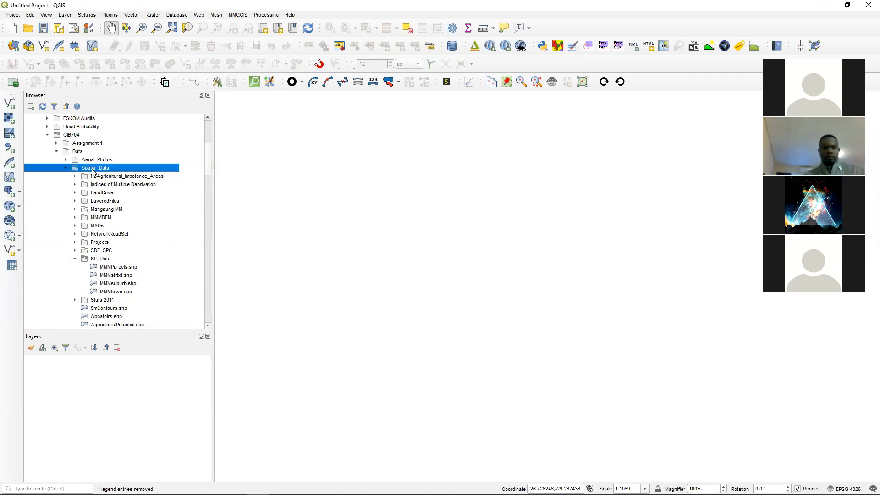
# - Add the MMMParcels.shp shapefile from the SG_Data folder to the project as a layer
pyautogui.click(208, 327)
pyautogui.click(208, 325)
pyautogui.click(208, 325)
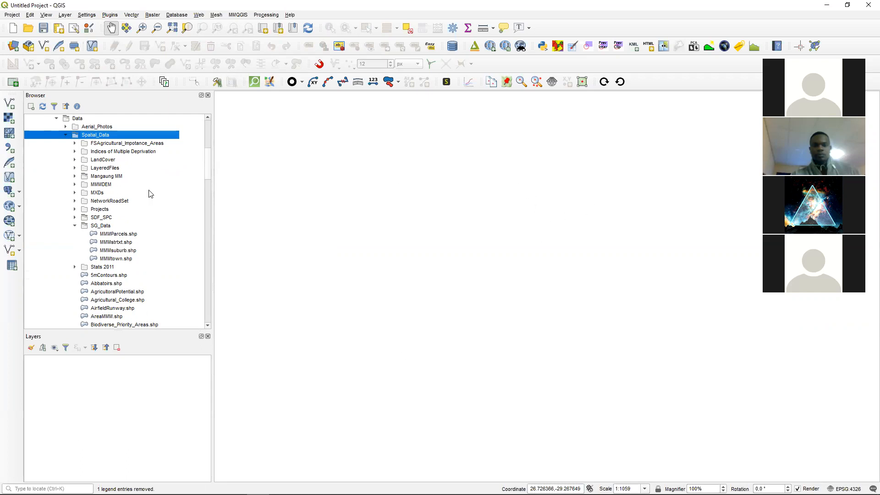
pyautogui.click(118, 235)
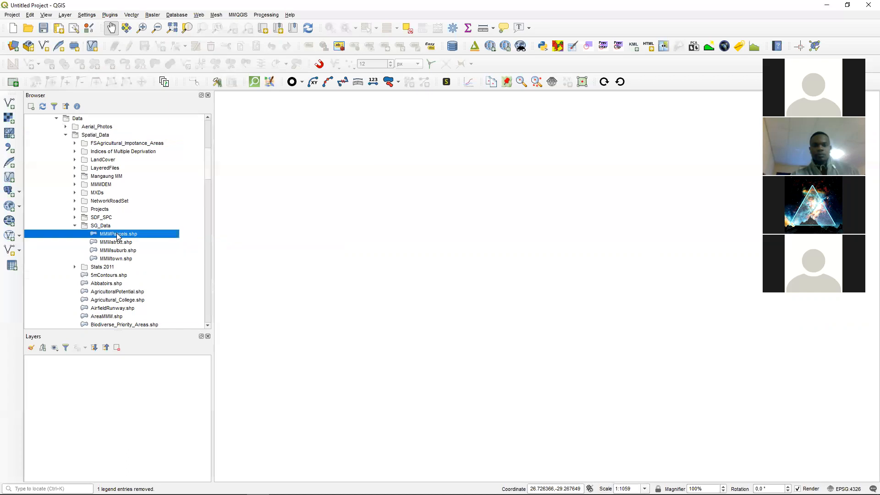
pyautogui.moveTo(118, 234)
pyautogui.mouseDown()
pyautogui.moveTo(74, 383)
pyautogui.moveTo(138, 388)
pyautogui.moveTo(101, 379)
pyautogui.moveTo(82, 394)
pyautogui.mouseUp()
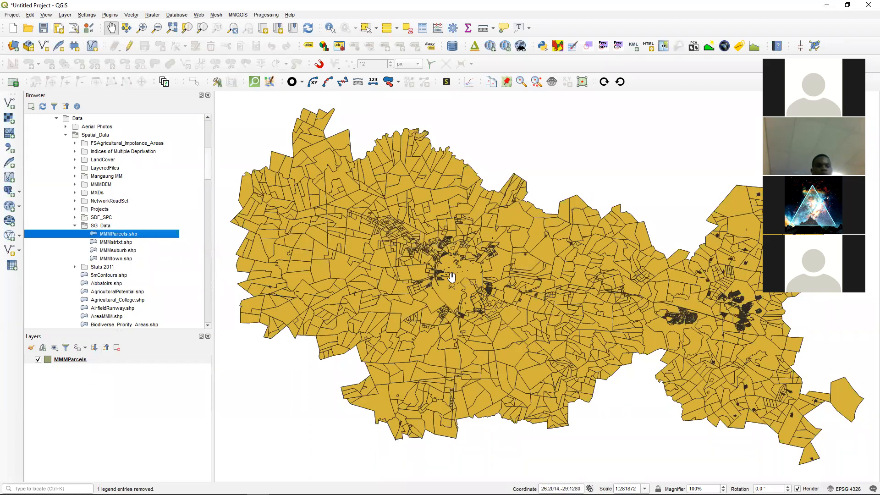
# - Give the MMMParcels layer's simple fill symbol a transparent fill, keeping the stand outlines, and apply the symbology
pyautogui.click(141, 28)
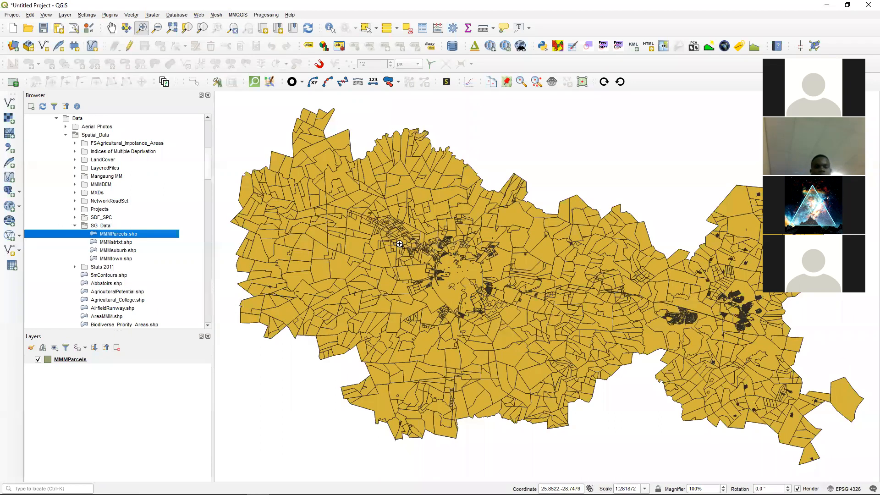
pyautogui.moveTo(411, 227); pyautogui.dragTo(533, 344)
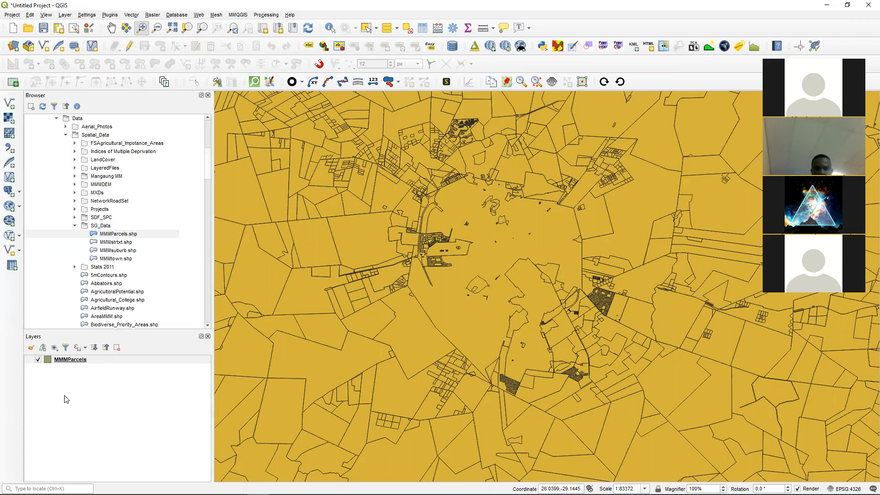
pyautogui.click(49, 360)
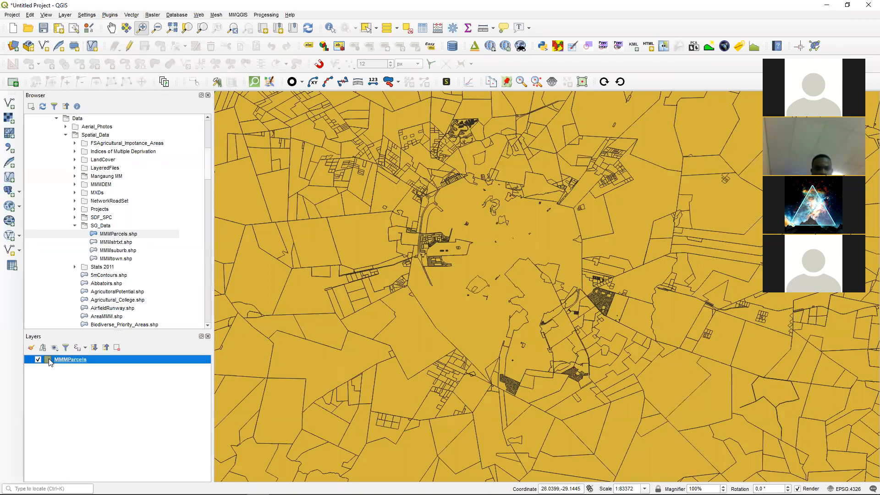
pyautogui.doubleClick(49, 358)
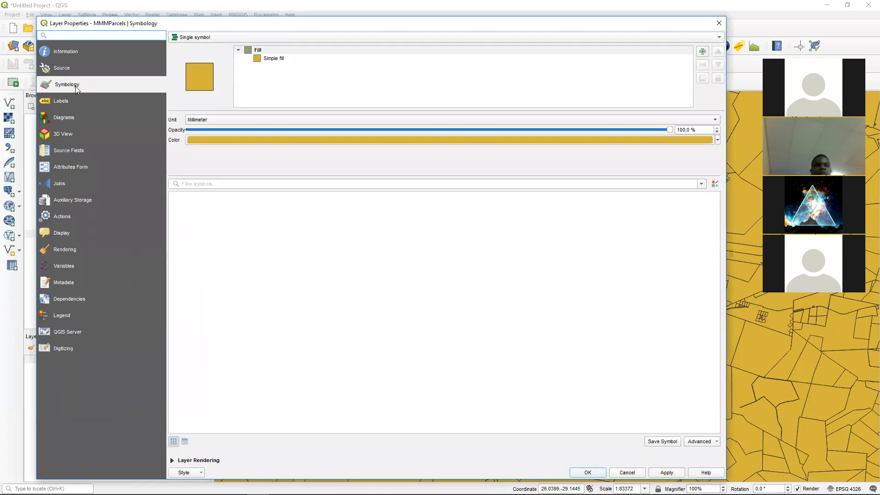
pyautogui.click(271, 59)
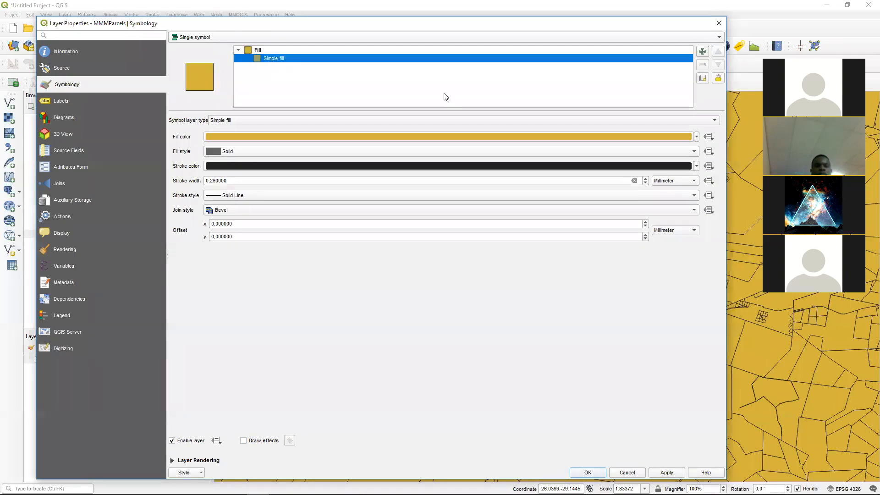
pyautogui.click(696, 137)
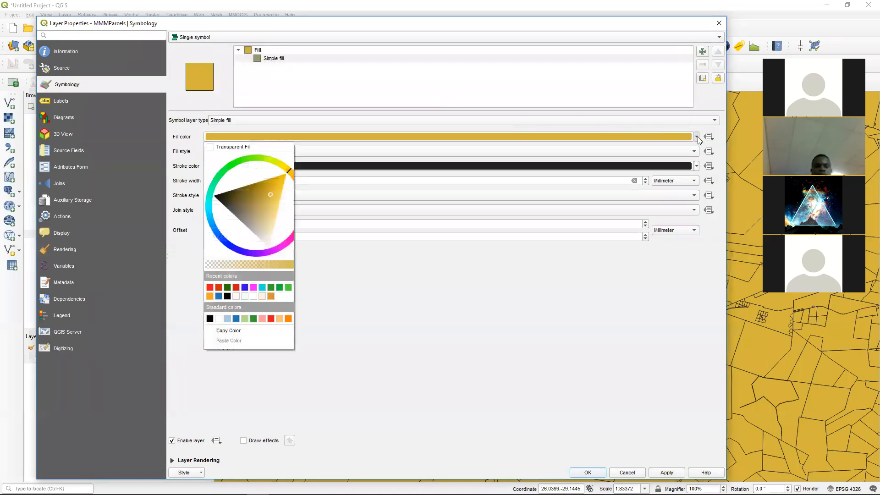
pyautogui.click(214, 147)
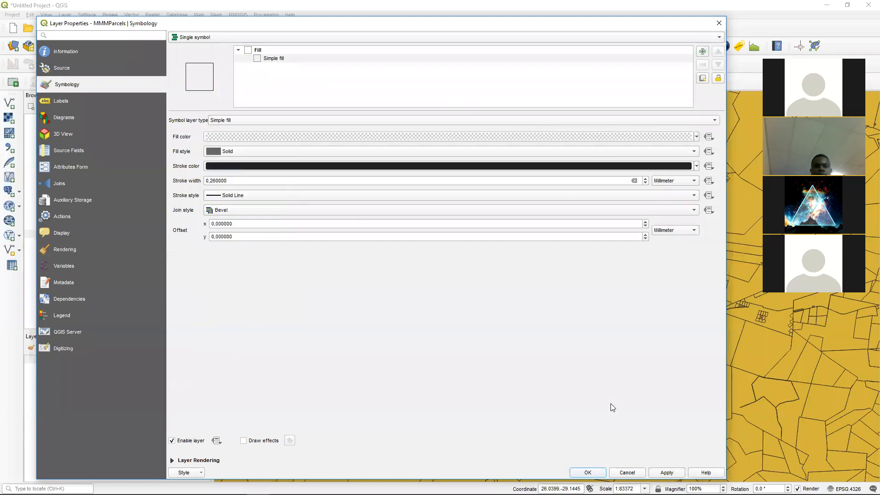
pyautogui.click(586, 473)
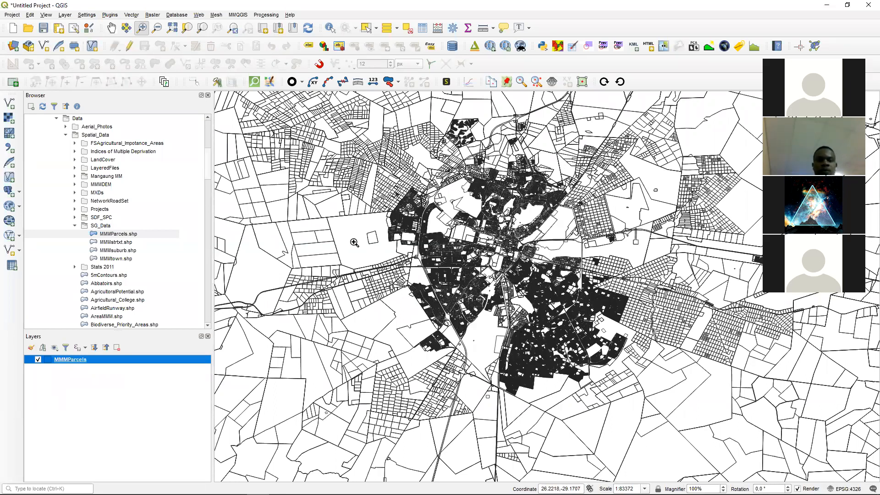
# - Add the OpenStreetMap XYZ tile layer as a basemap and place it beneath the MMMParcels layer
pyautogui.scroll(-20, 94, 300)
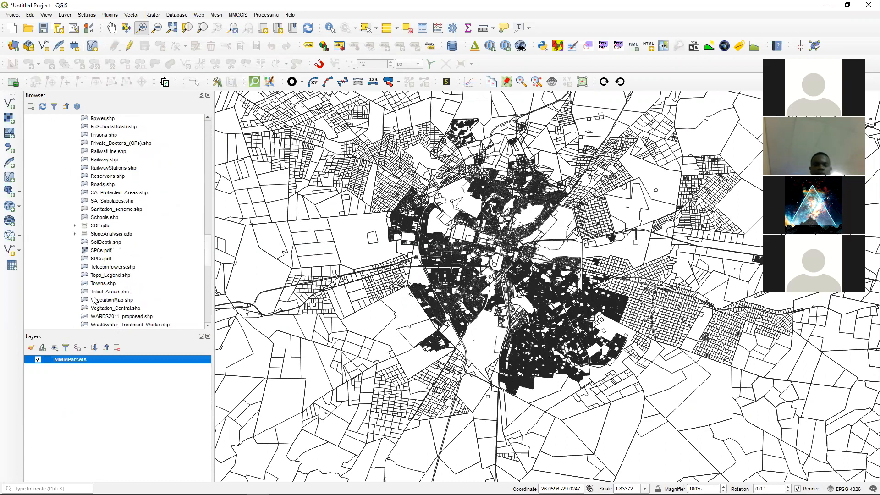
pyautogui.scroll(-15, 93, 300)
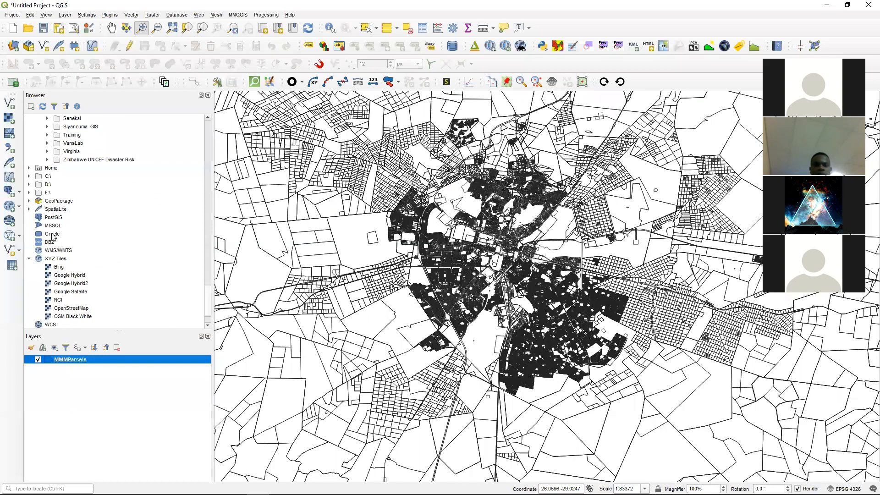
pyautogui.scroll(-1, 53, 237)
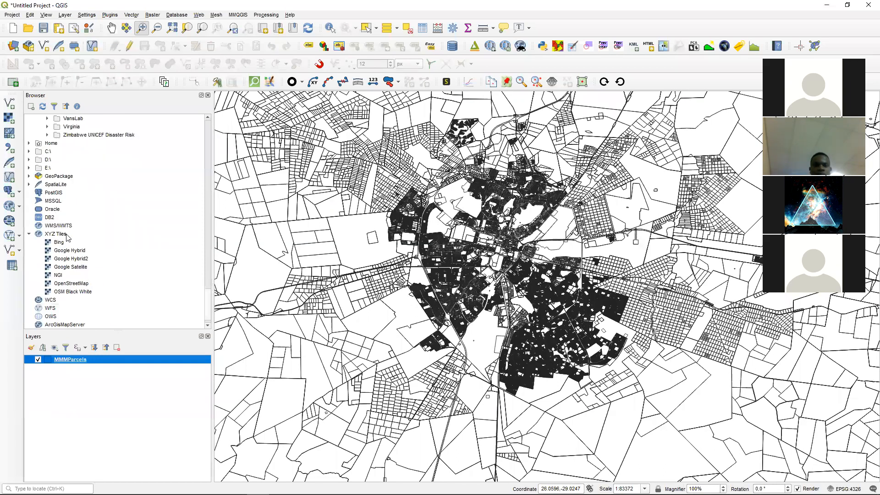
pyautogui.doubleClick(71, 284)
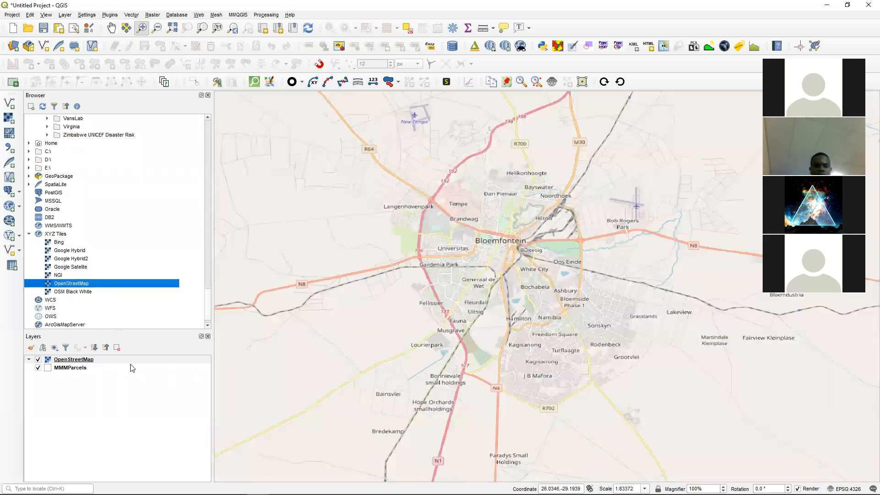
pyautogui.moveTo(72, 363); pyautogui.dragTo(71, 386)
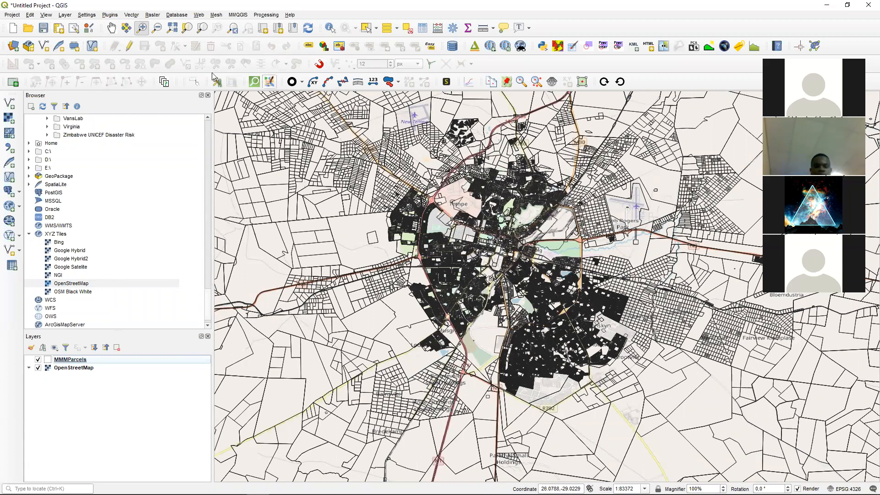
# - Select the MMMParcels features by area over the dense parcels in the southern part of Bloemfontein
pyautogui.click(112, 28)
pyautogui.moveTo(585, 227); pyautogui.dragTo(454, 194)
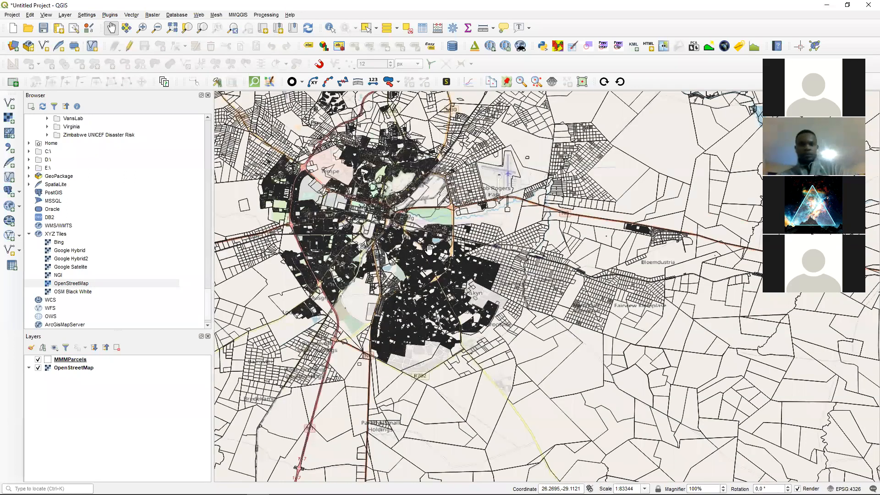
pyautogui.moveTo(439, 301); pyautogui.dragTo(377, 299)
pyautogui.click(365, 28)
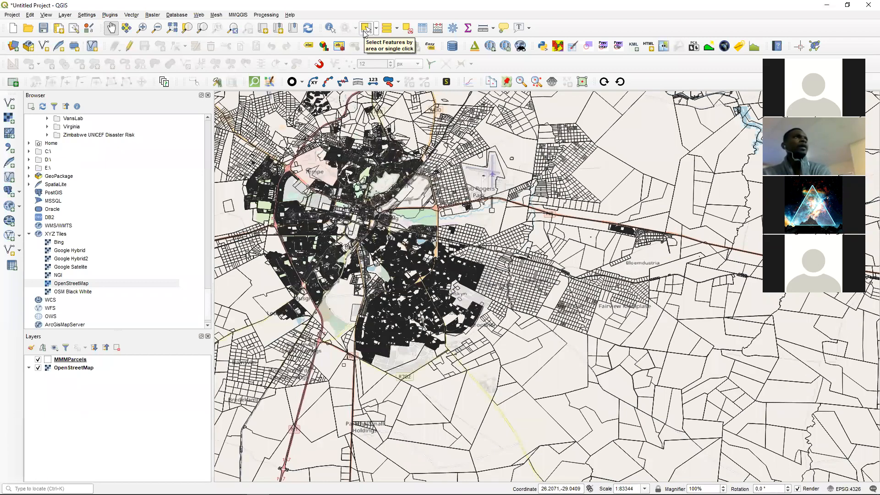
pyautogui.click(365, 29)
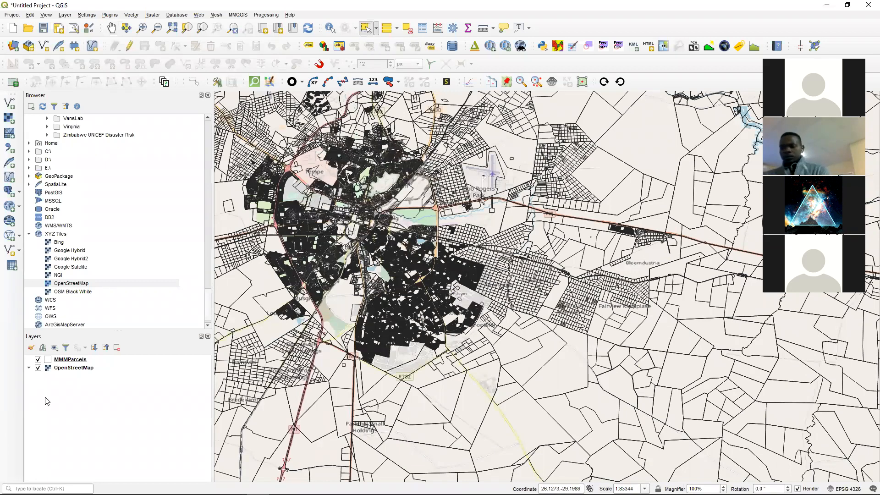
pyautogui.click(70, 360)
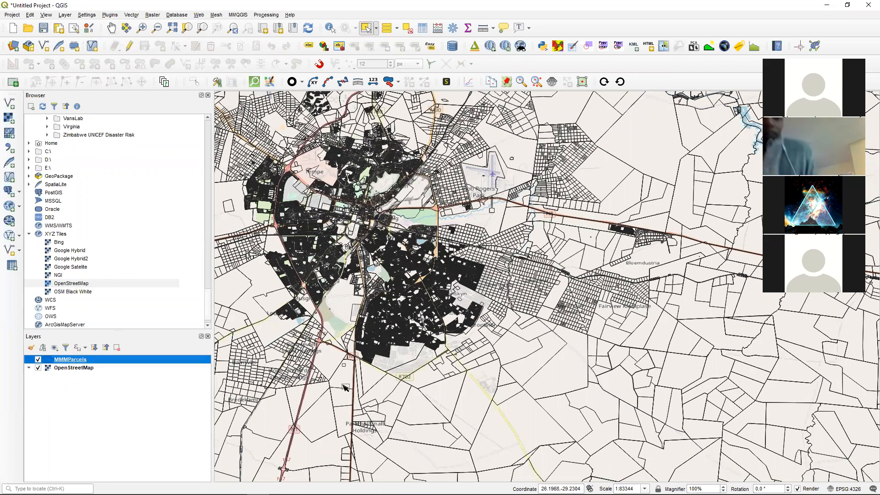
pyautogui.moveTo(354, 282); pyautogui.dragTo(426, 366)
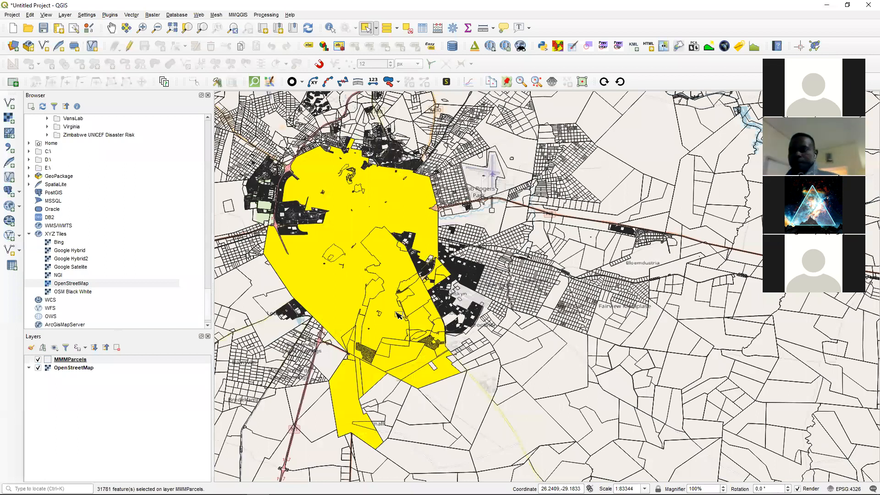
# - Open the MMMParcels attribute table to check the number of selected features, and clear the selection
pyautogui.rightClick(68, 361)
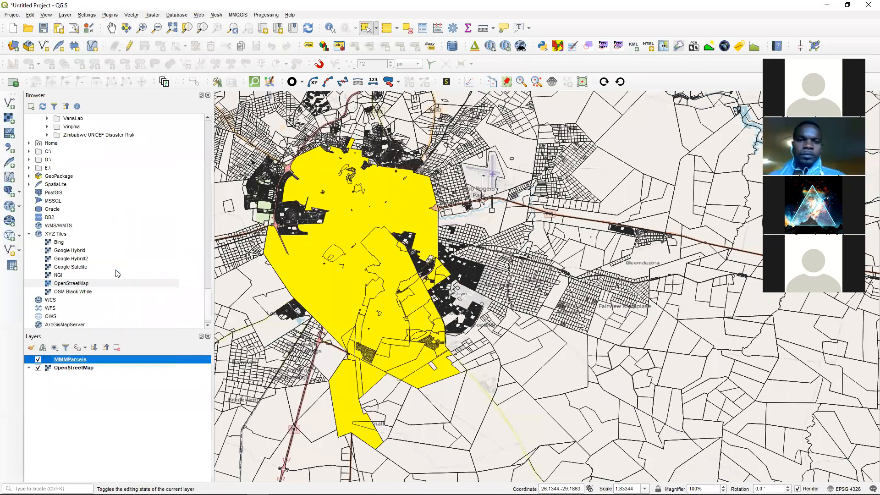
pyautogui.click(117, 273)
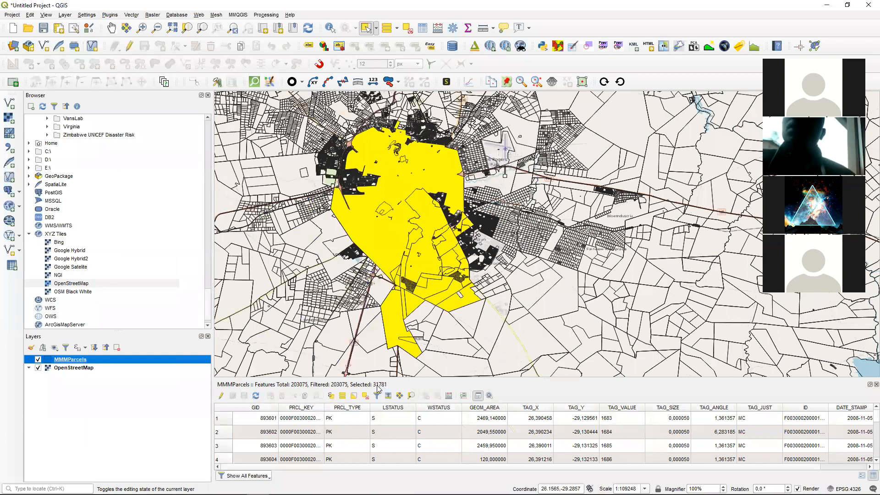
pyautogui.click(407, 28)
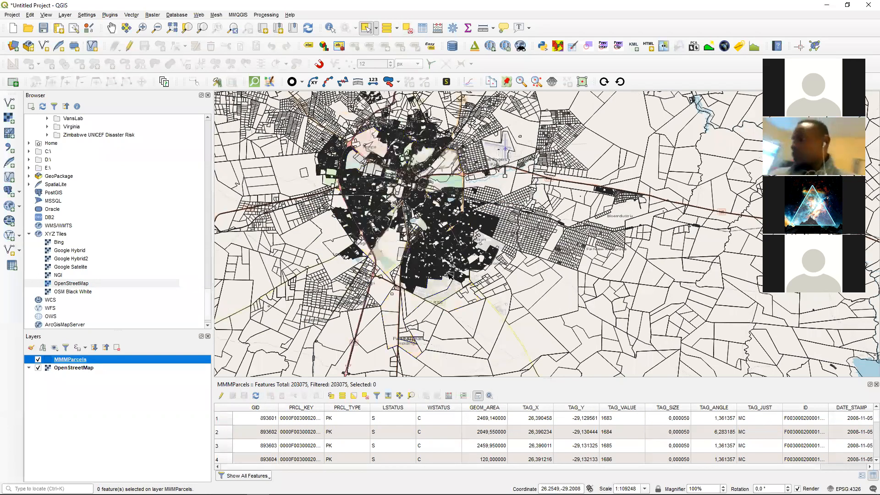
# - Select by area a smaller block of roughly 5000 parcels at the southern edge of Bloemfontein, west of J B Mafora
pyautogui.scroll(2, 411, 280)
pyautogui.scroll(1, 407, 290)
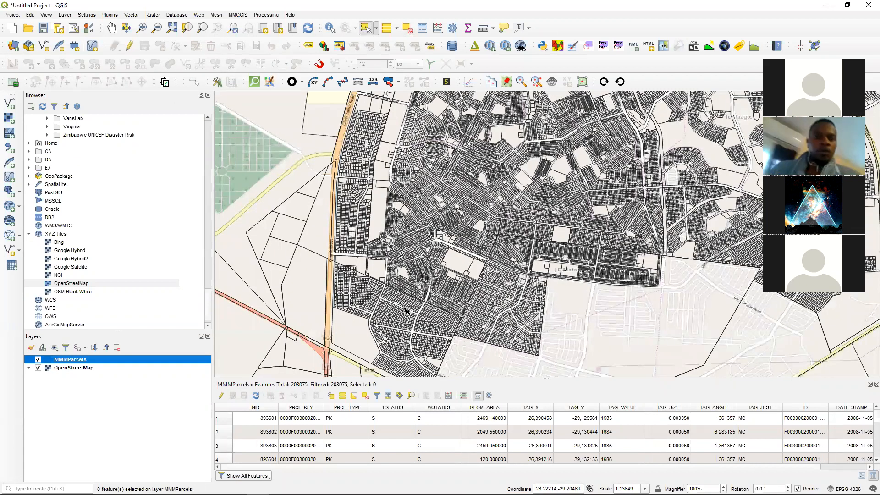
pyautogui.moveTo(330, 221); pyautogui.dragTo(527, 374)
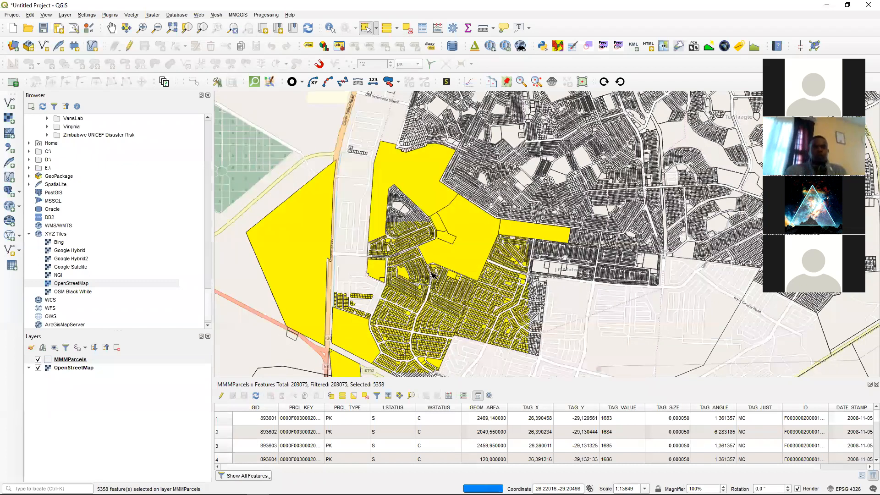
pyautogui.scroll(2, 433, 274)
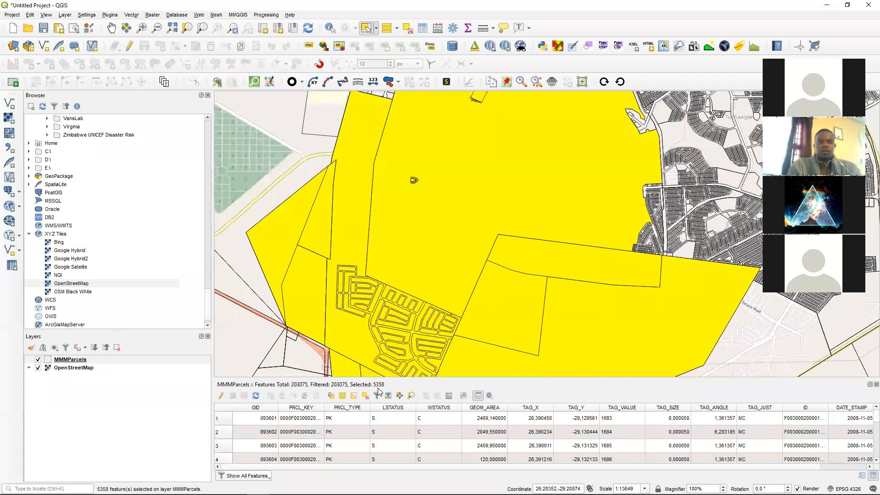
# - Start exporting only the selected MMMParcels features as an ESRI Shapefile and open the file location chooser
pyautogui.click(88, 362)
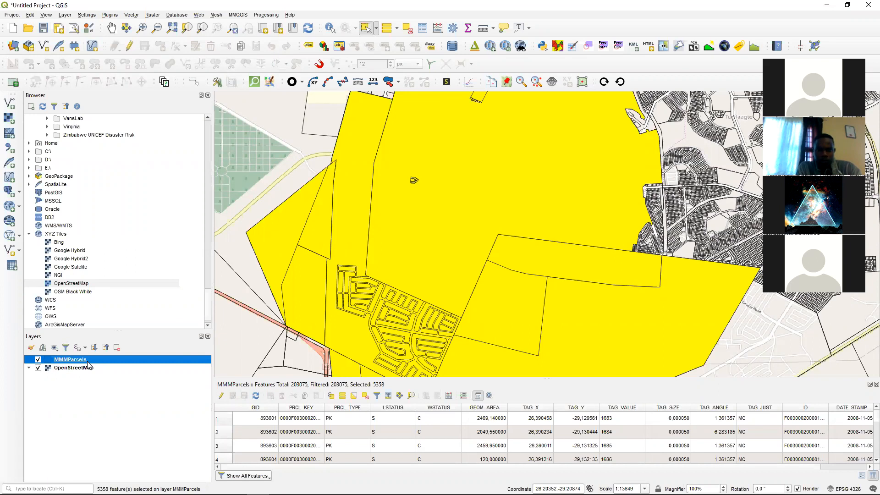
pyautogui.rightClick(88, 364)
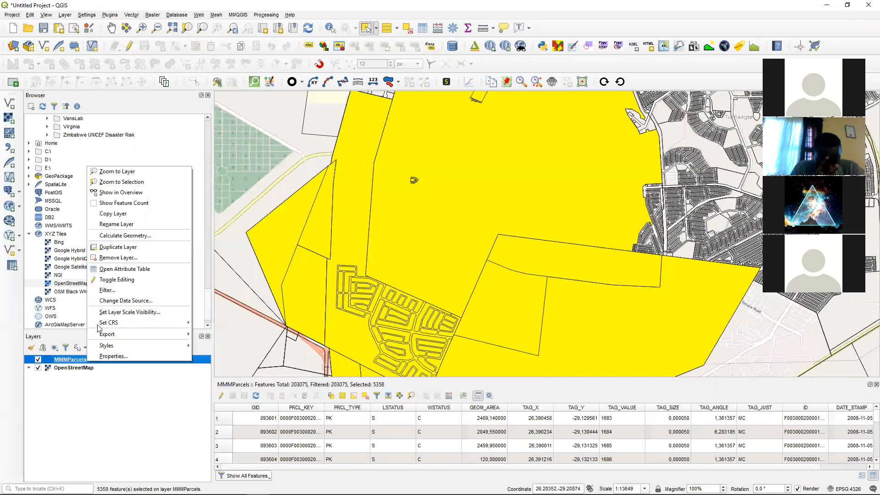
pyautogui.moveTo(108, 339)
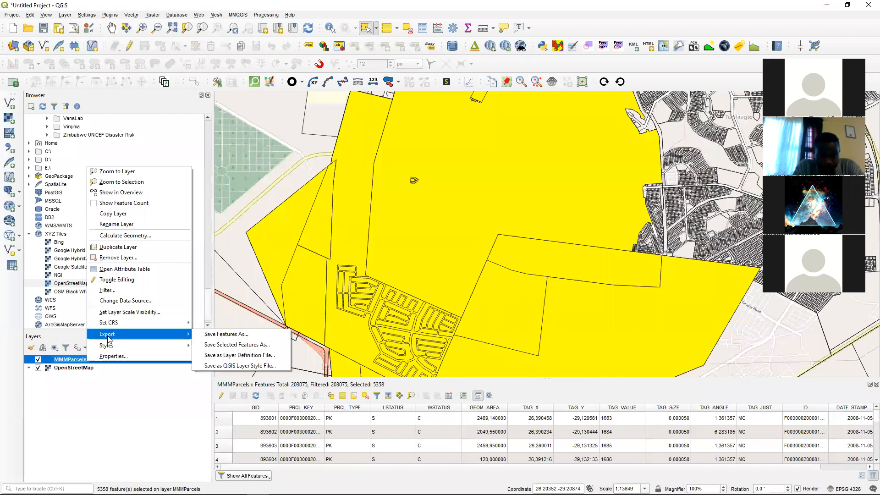
pyautogui.click(222, 345)
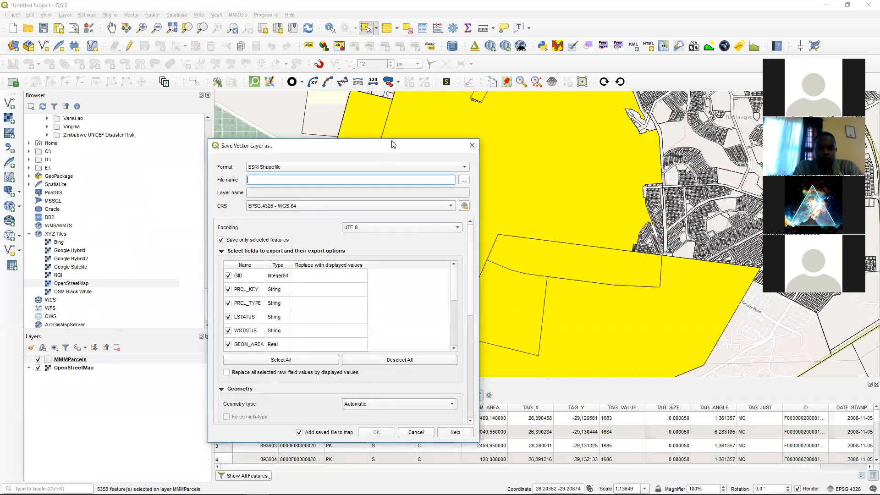
pyautogui.moveTo(391, 146); pyautogui.dragTo(439, 89)
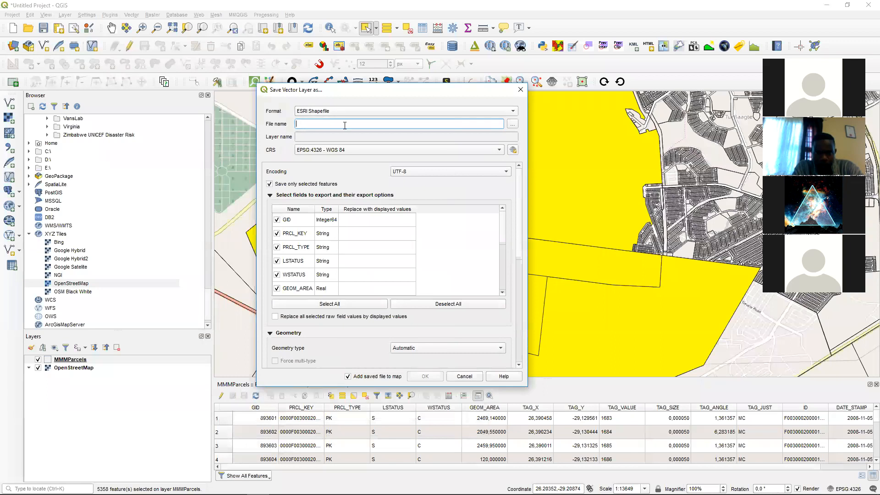
pyautogui.click(512, 124)
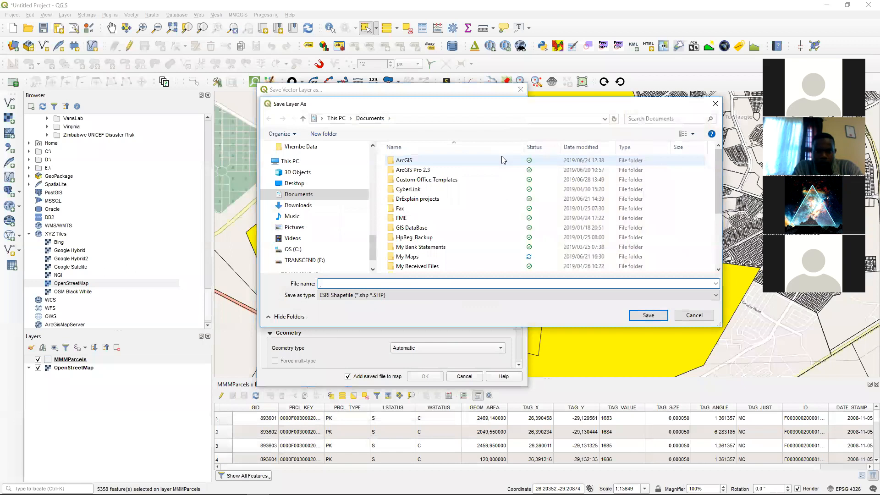
# - Choose the Training folder inside Temp on the C: drive as the export destination
pyautogui.click(295, 247)
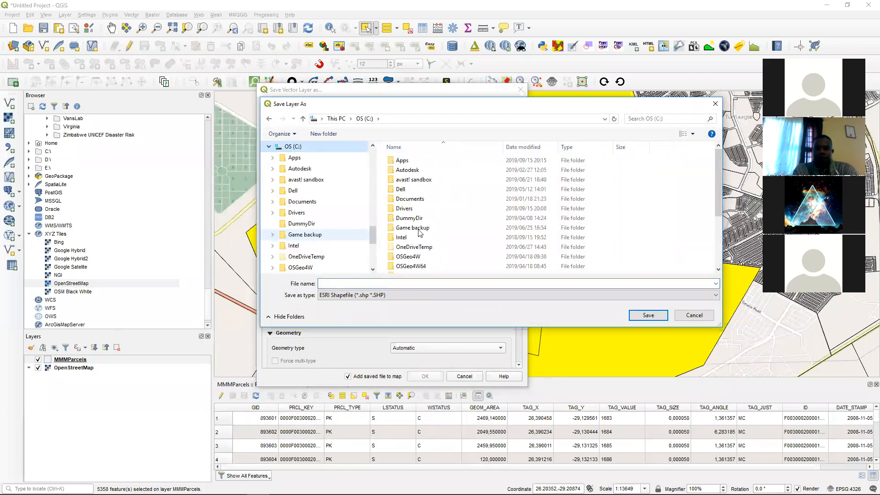
pyautogui.scroll(-3, 466, 199)
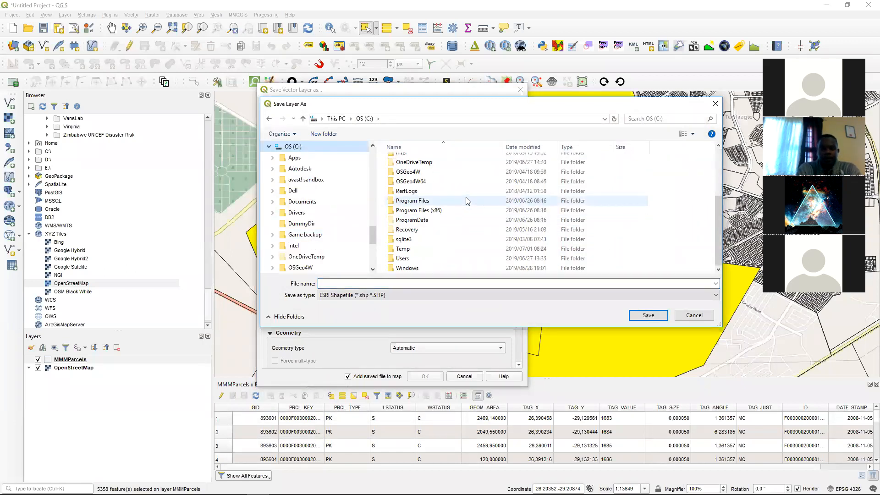
pyautogui.scroll(3, 442, 202)
pyautogui.scroll(-3, 461, 219)
pyautogui.click(398, 250)
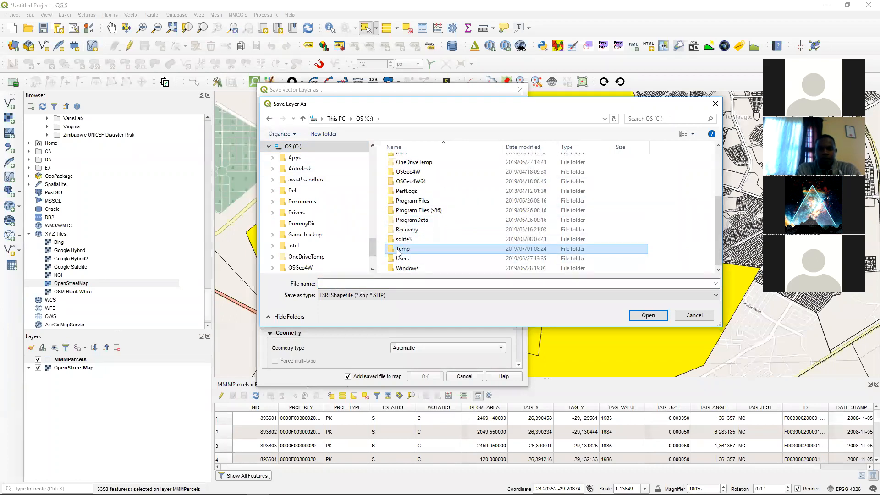
pyautogui.doubleClick(402, 249)
pyautogui.doubleClick(463, 176)
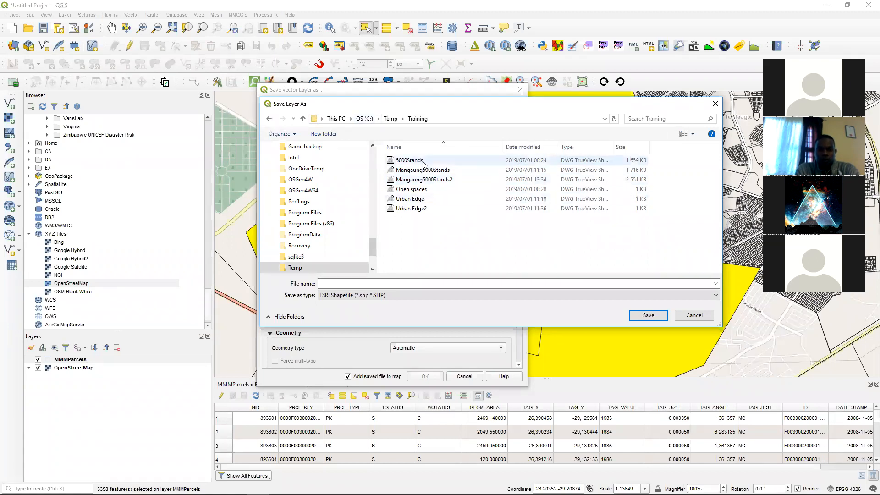
# - Name the shapefile MMM5000 and export the selected features in EPSG:4326 - WGS 84, adding the saved file to the map
pyautogui.click(327, 283)
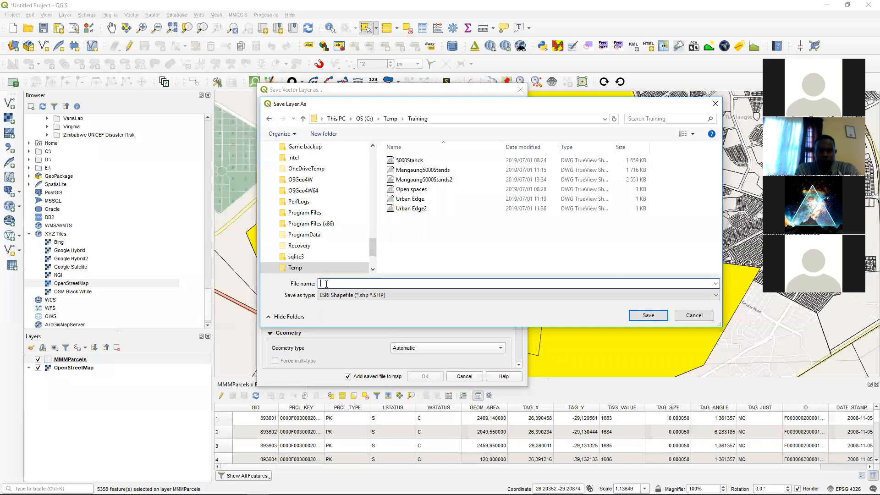
pyautogui.write('MMM5000')
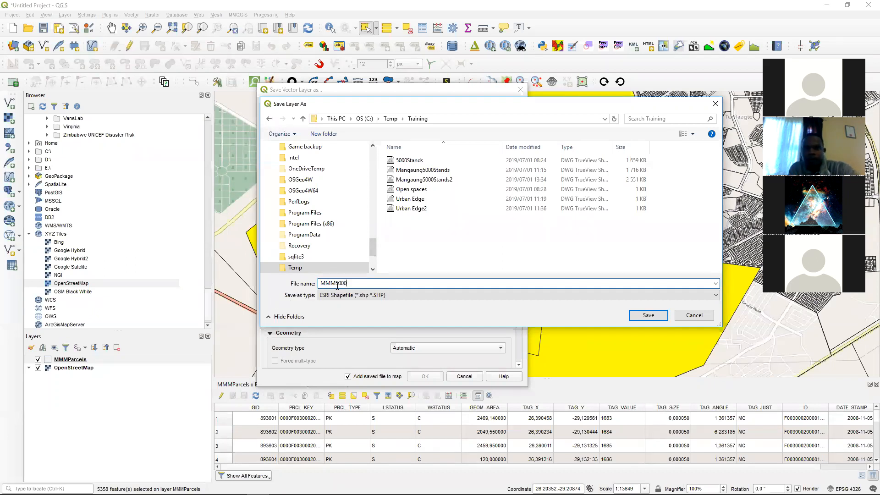
pyautogui.click(644, 315)
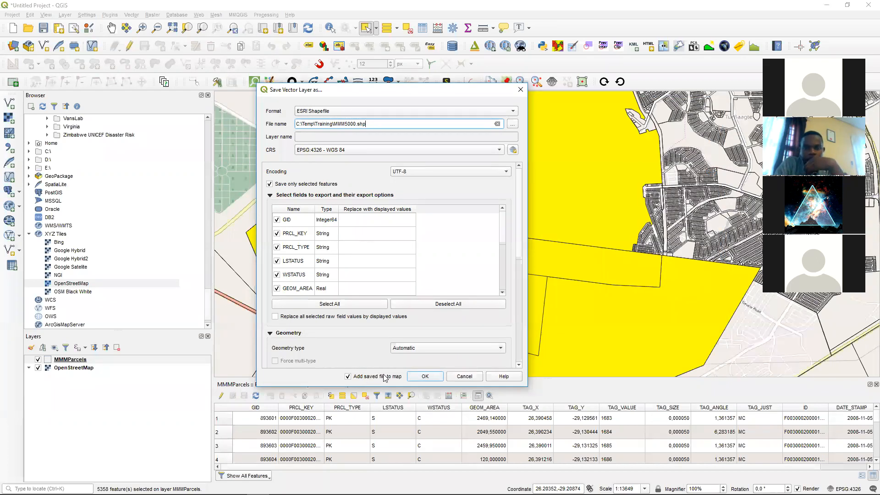
pyautogui.click(425, 377)
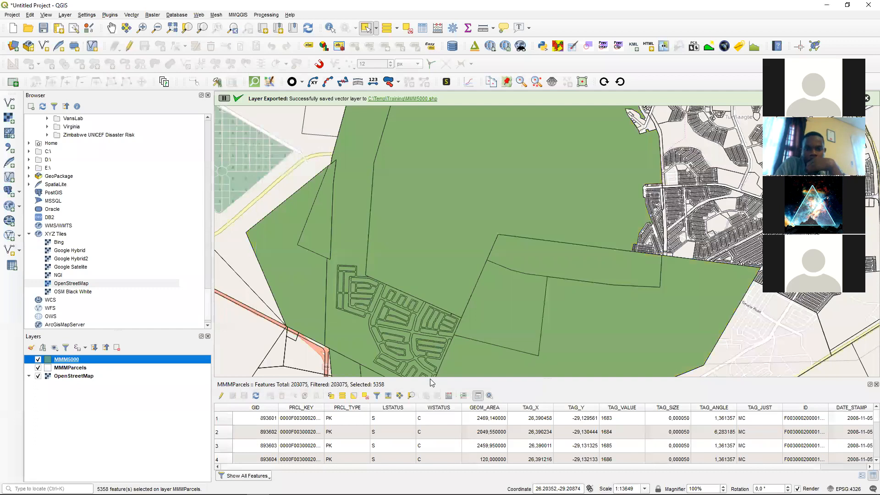
# - Hide the MMMParcels layer, leaving the exported MMM5000 layer over the OpenStreetMap basemap
pyautogui.scroll(-3, 476, 223)
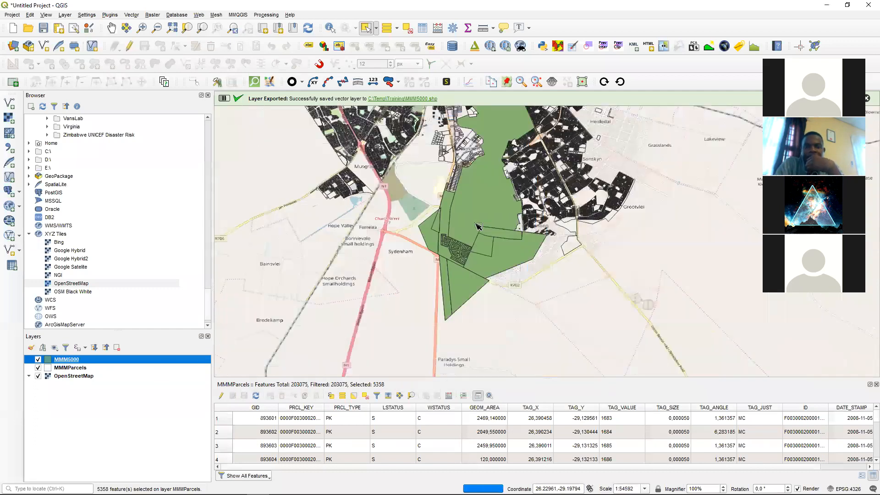
pyautogui.click(38, 367)
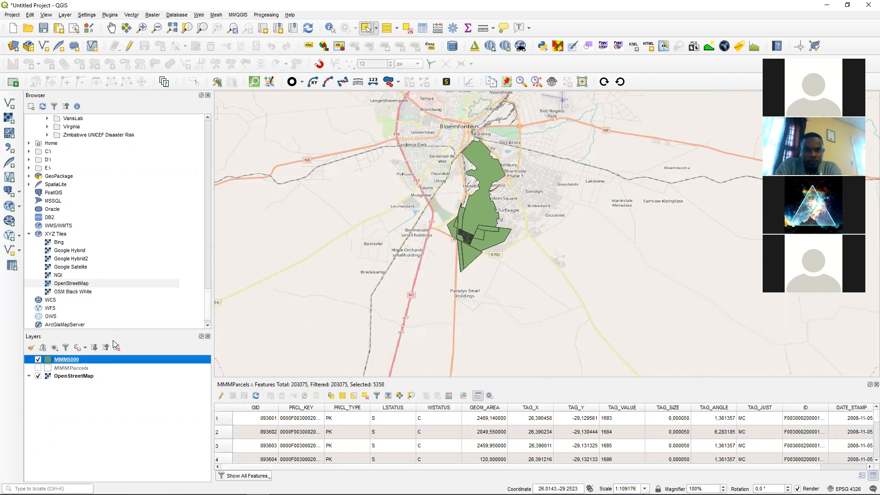
# - Give the MMM5000 layer's simple fill a transparent fill colour so only the stand outlines cover the basemap
pyautogui.doubleClick(49, 361)
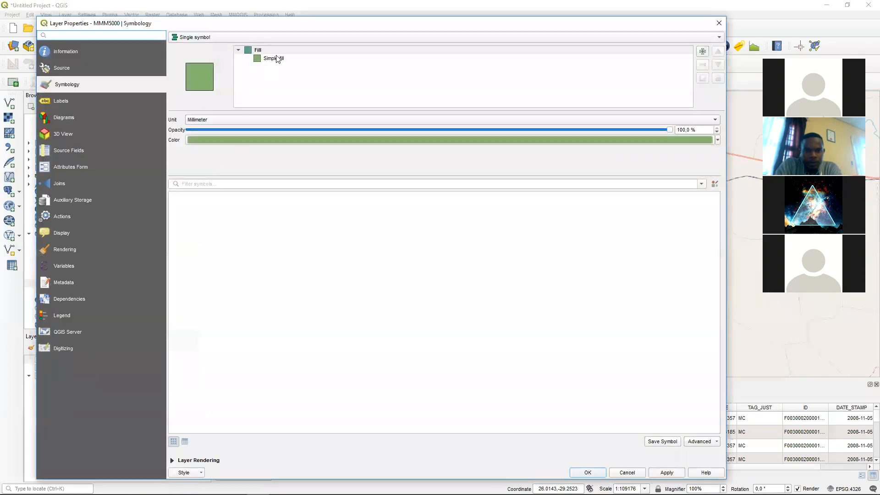
pyautogui.click(274, 59)
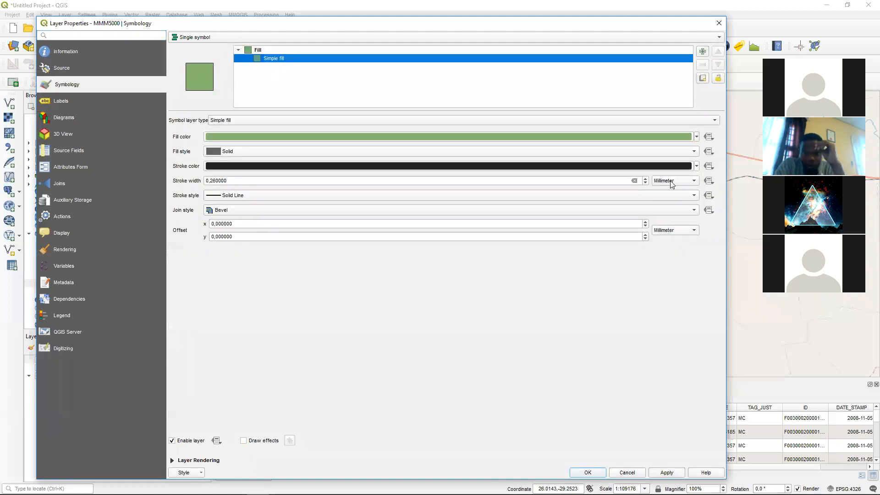
pyautogui.click(696, 137)
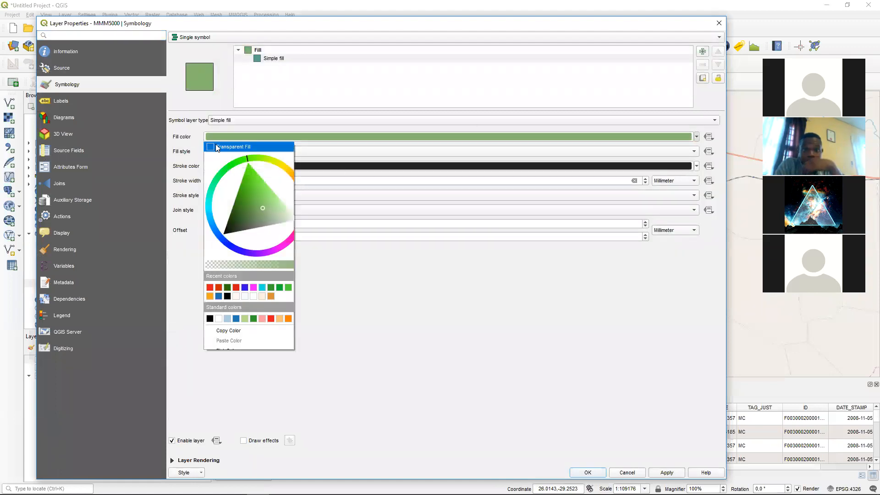
pyautogui.click(215, 146)
pyautogui.press('Return')
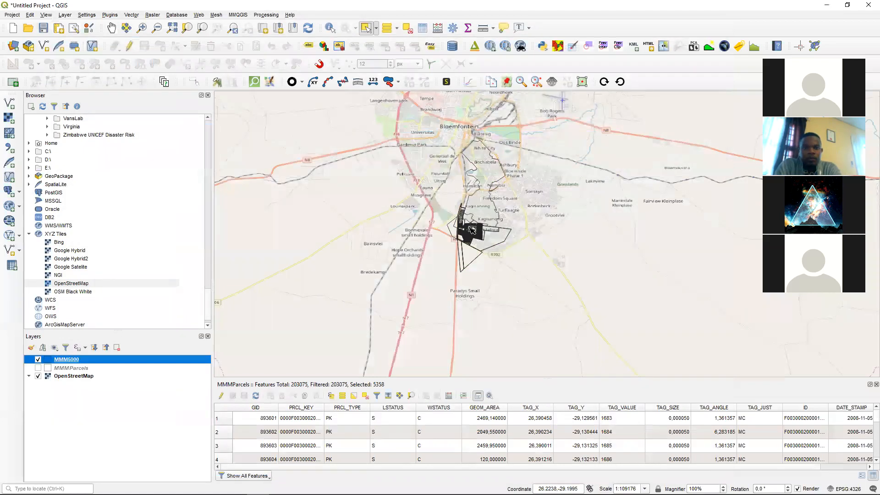
pyautogui.scroll(3, 471, 229)
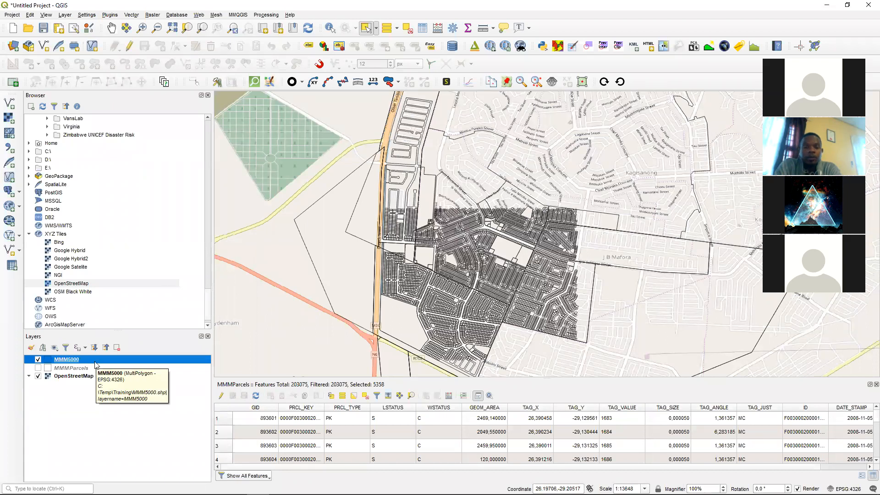
# - Examine the exported MMM5000 shapefile's component files in the C: drive's Temp\Training folder using File Explorer
pyautogui.moveTo(146, 490)
pyautogui.click(101, 485)
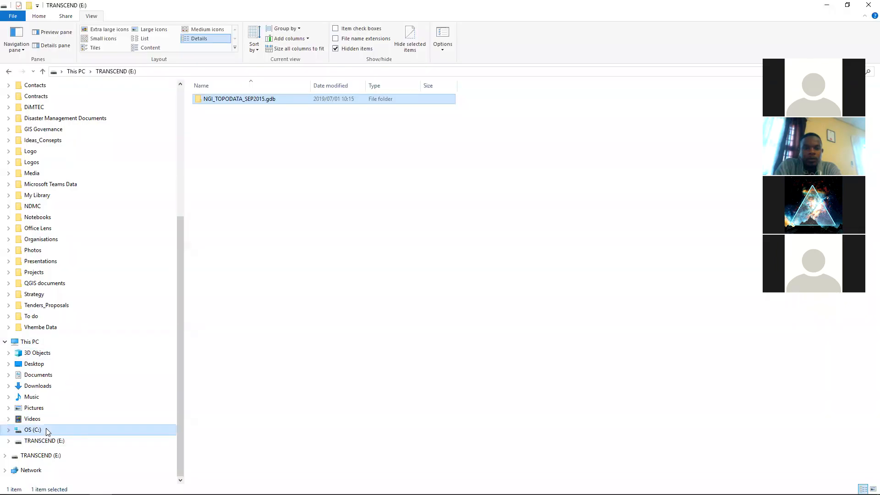
pyautogui.click(45, 428)
pyautogui.doubleClick(222, 262)
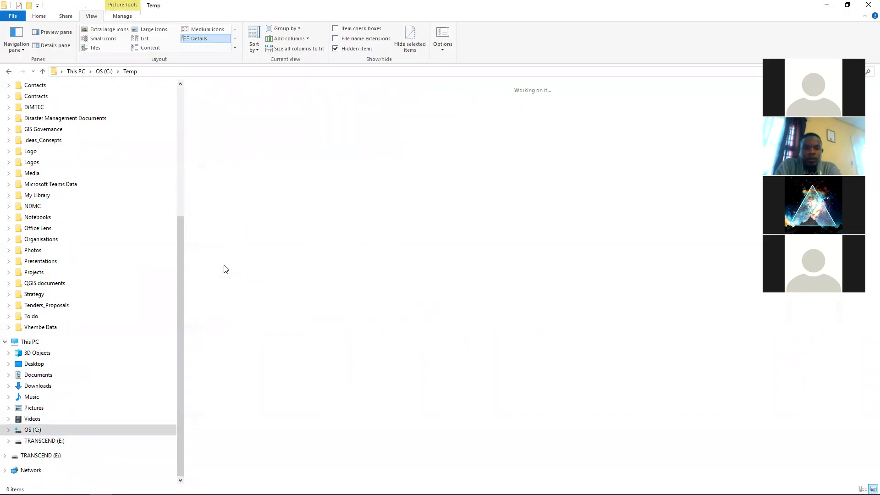
pyautogui.doubleClick(266, 112)
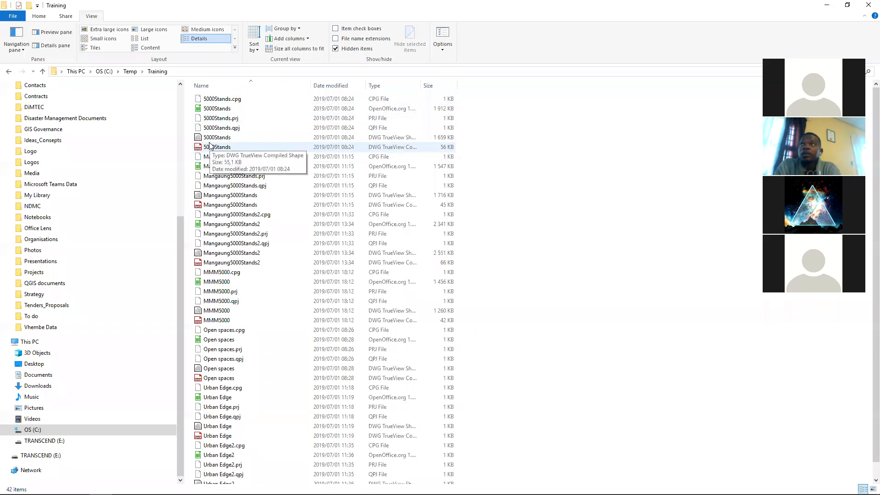
pyautogui.click(828, 5)
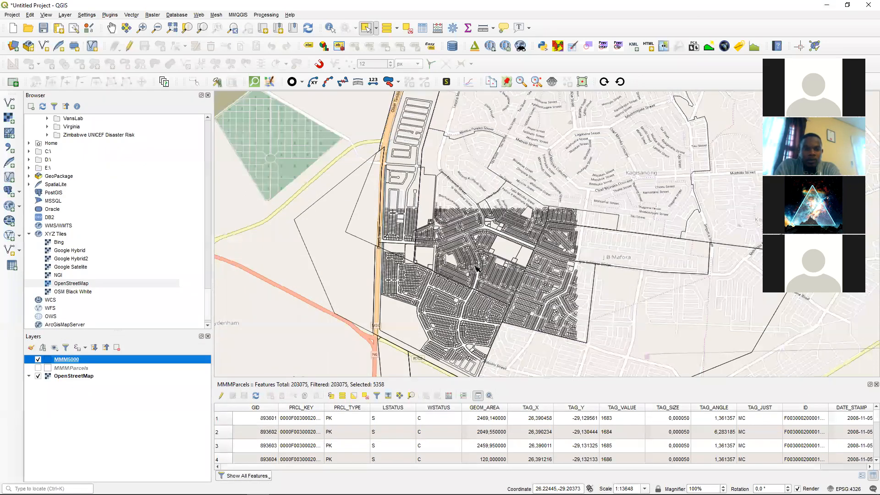
# - Switch to the Assignment 2 mind map in MindManager, collapse "Identify an area with 5000 stands" and review the Create Features branch
pyautogui.hotkey('alt', 'Tab')
pyautogui.hotkey('alt', 'Tab')
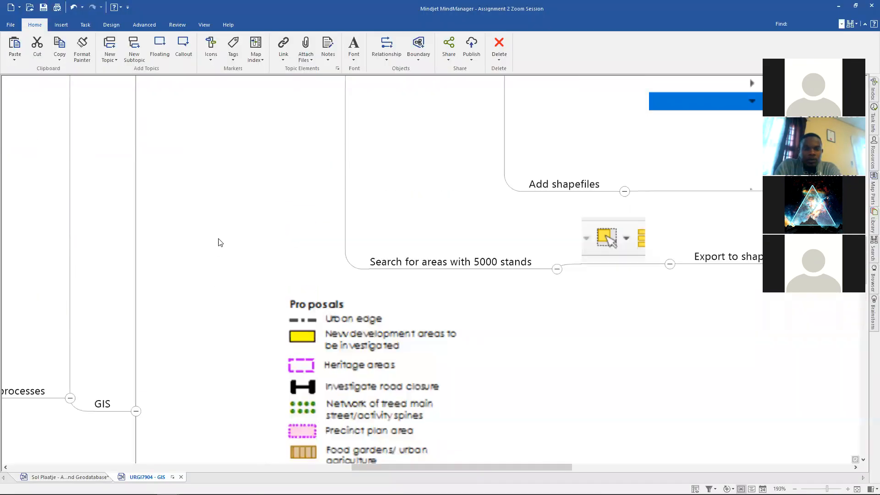
pyautogui.scroll(3, 220, 242)
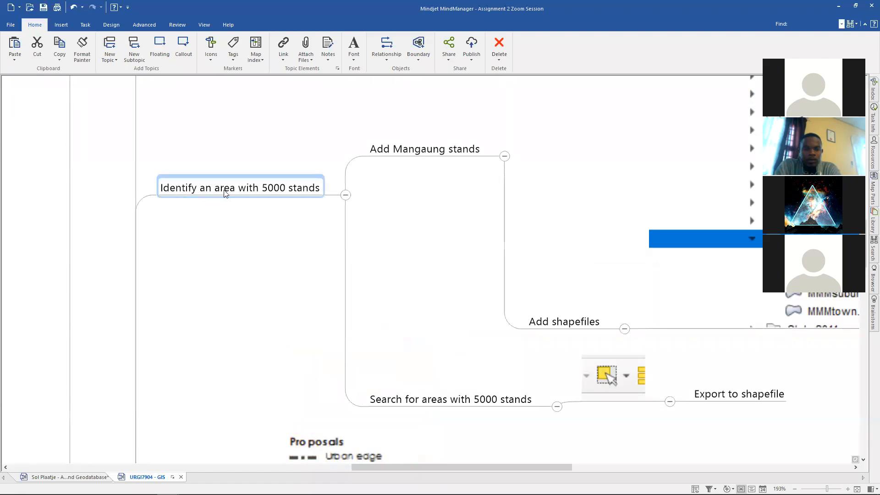
pyautogui.click(345, 195)
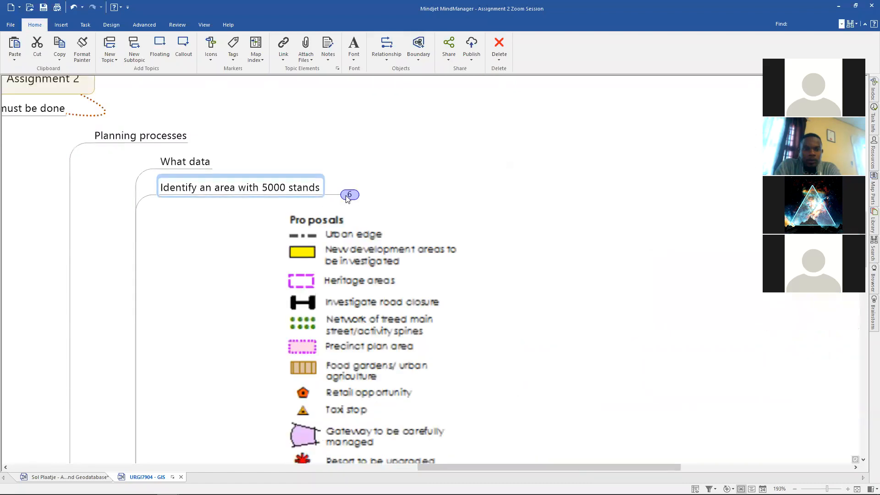
pyautogui.scroll(-3, 189, 337)
pyautogui.scroll(2, 161, 342)
pyautogui.scroll(-2, 162, 344)
pyautogui.scroll(-2, 162, 340)
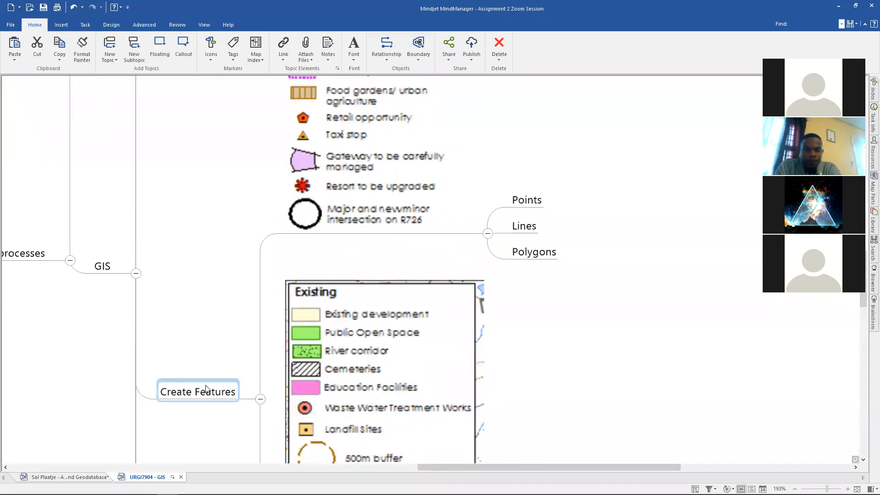
pyautogui.scroll(6, 207, 389)
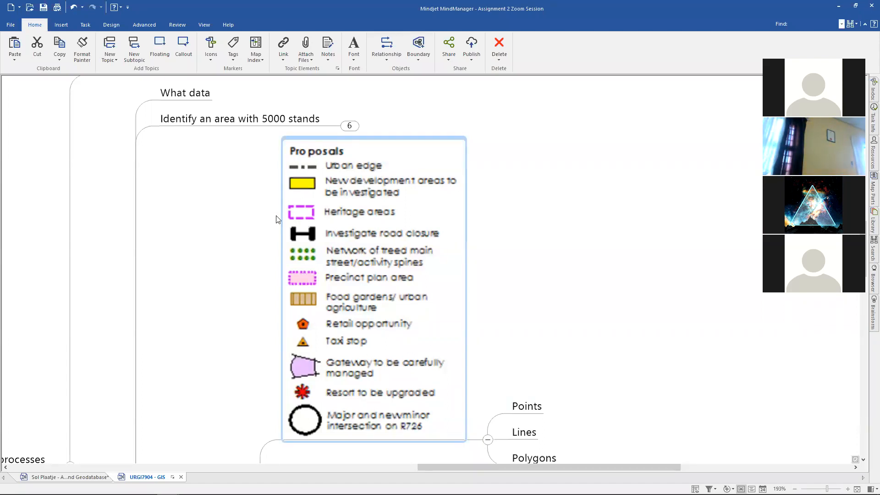
# - Switch back to QGIS and begin a new shapefile layer saved as Urban Edge3 in the C:\Temp\Training folder
pyautogui.hotkey('alt', 'Tab')
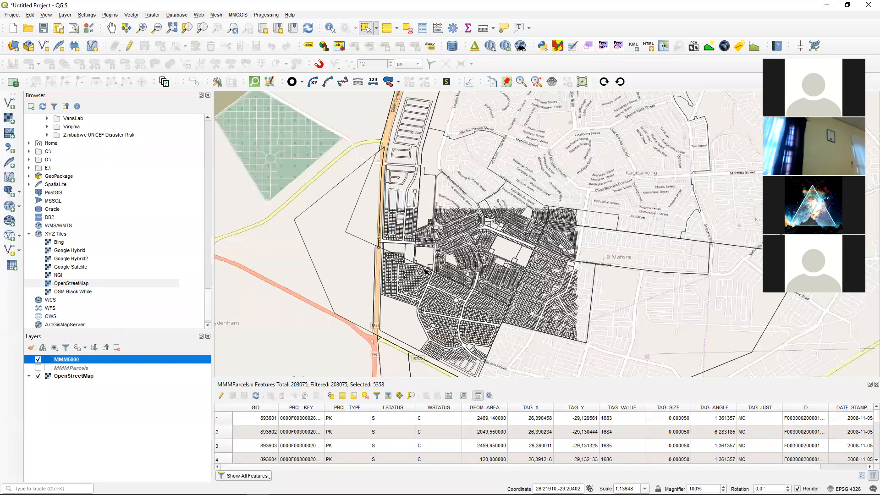
pyautogui.click(64, 14)
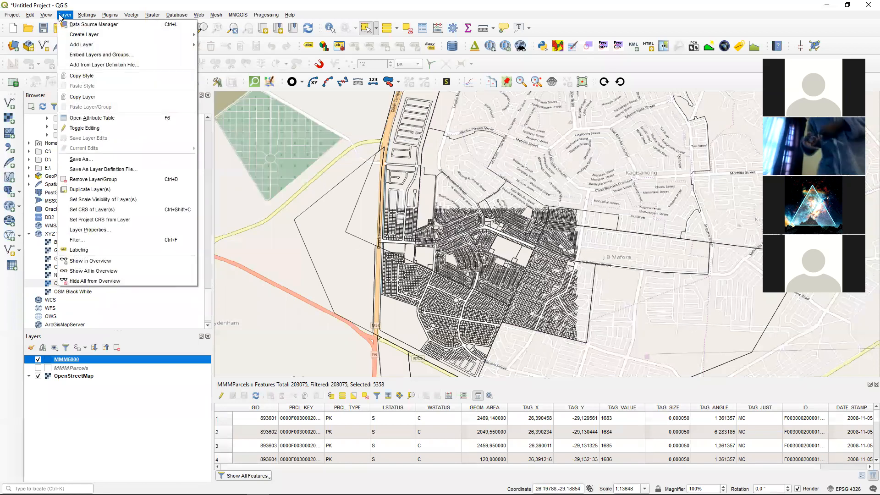
pyautogui.moveTo(91, 34)
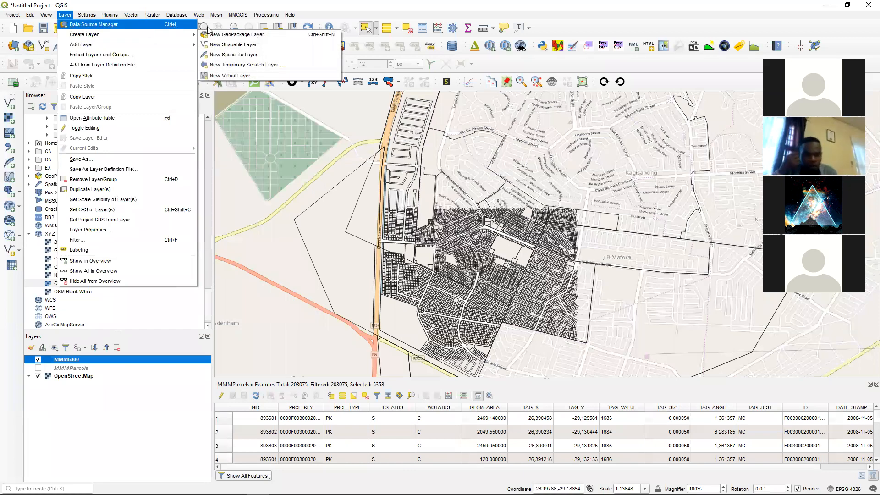
pyautogui.click(222, 44)
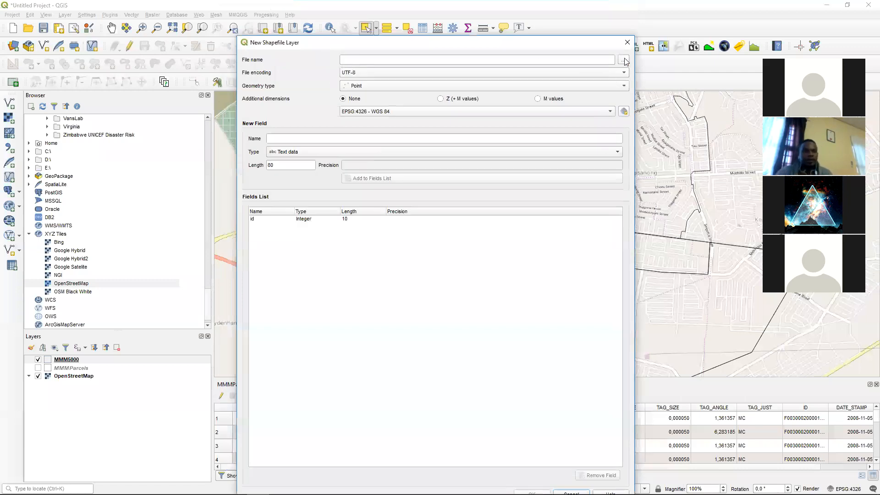
pyautogui.click(624, 60)
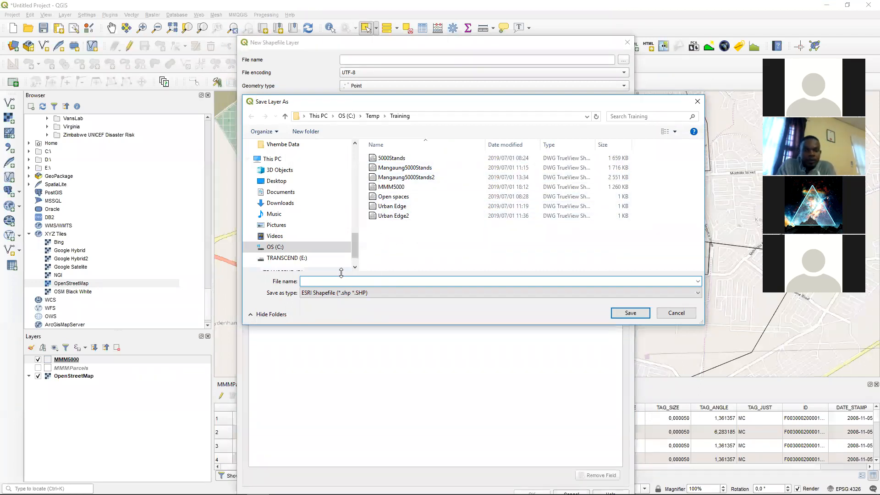
pyautogui.write('U')
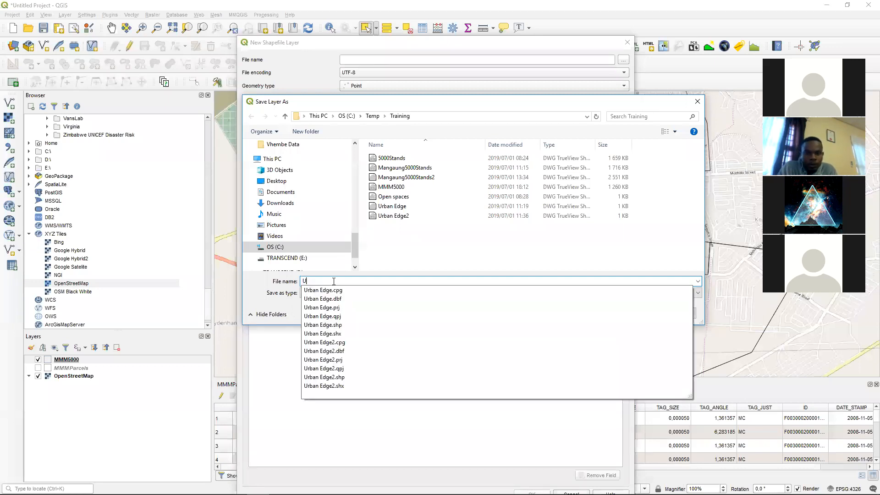
pyautogui.write('rban Edge3')
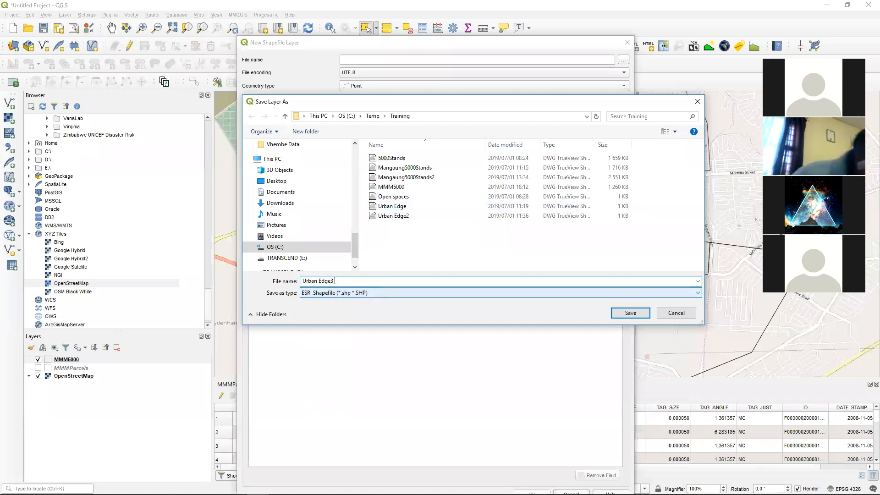
pyautogui.click(630, 313)
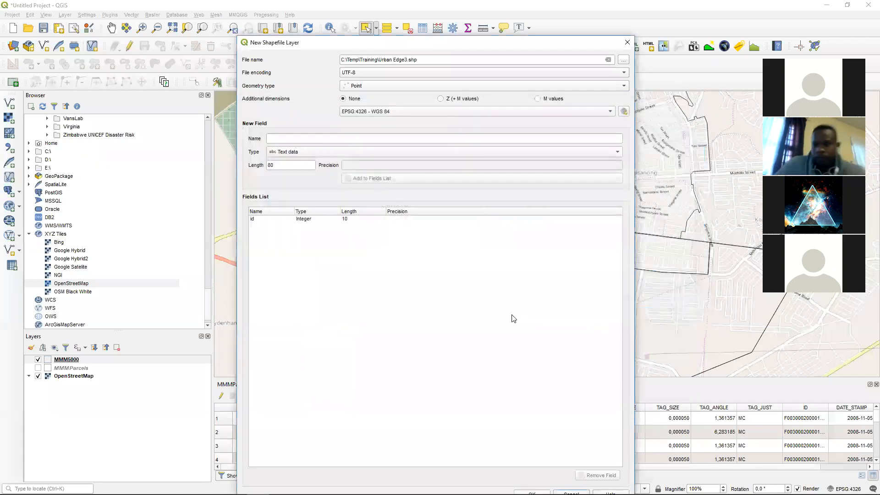
# - Create the Urban Edge3 shapefile with Line geometry and an added text field named Type with length 80
pyautogui.click(366, 87)
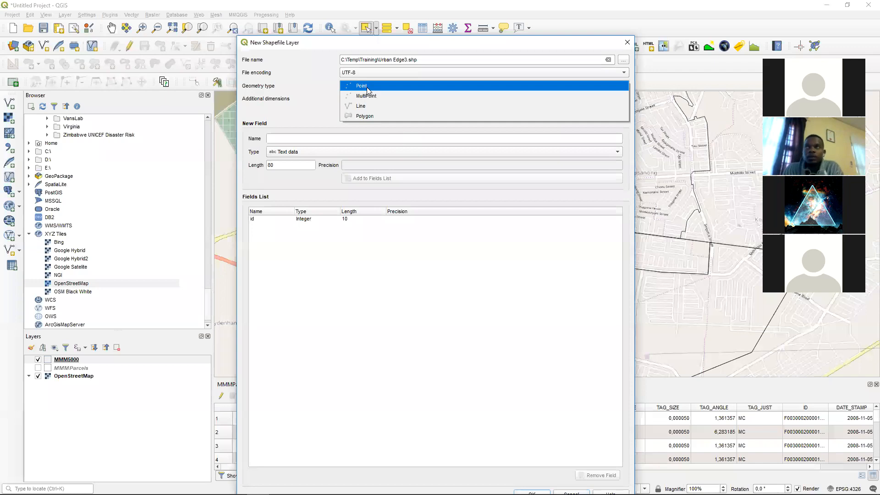
pyautogui.click(365, 107)
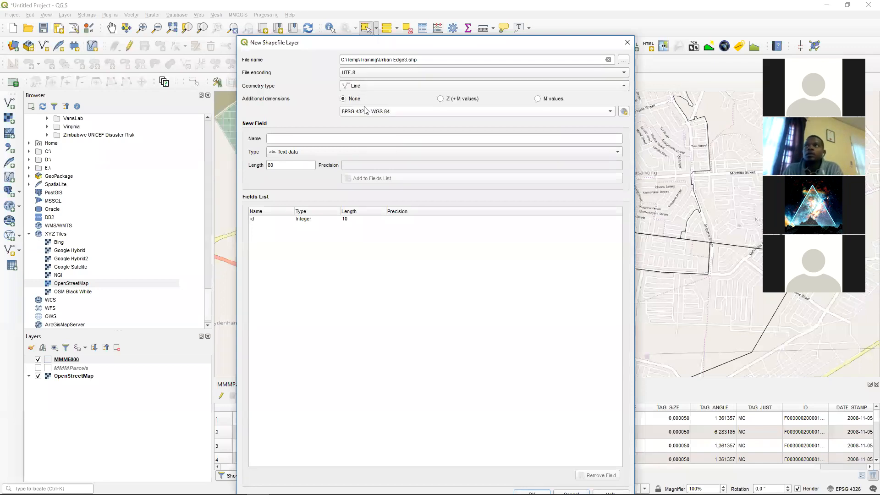
pyautogui.click(303, 138)
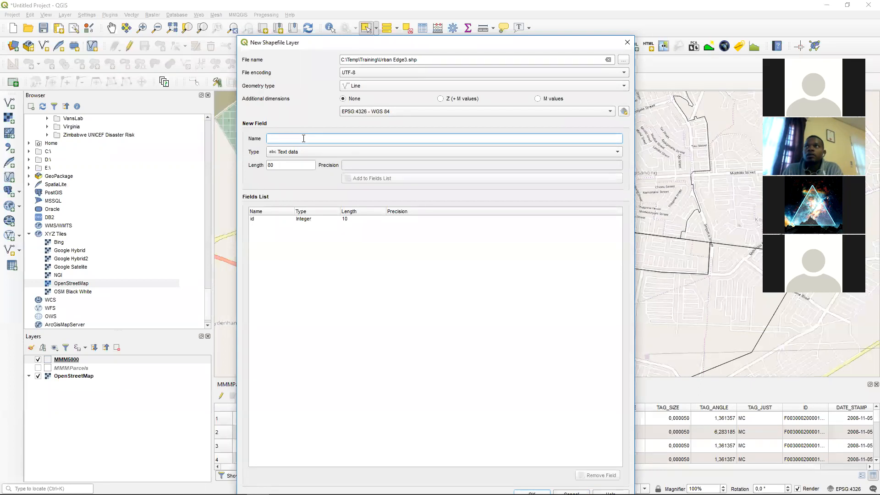
pyautogui.write('Type')
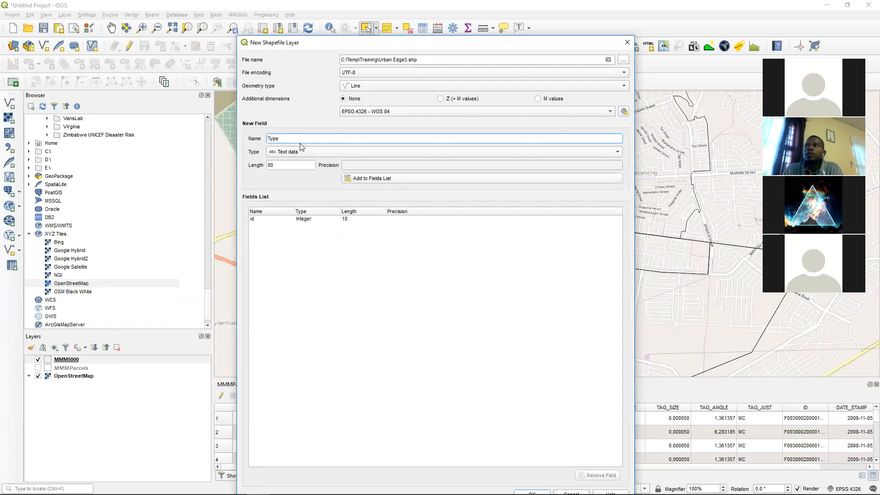
pyautogui.click(379, 180)
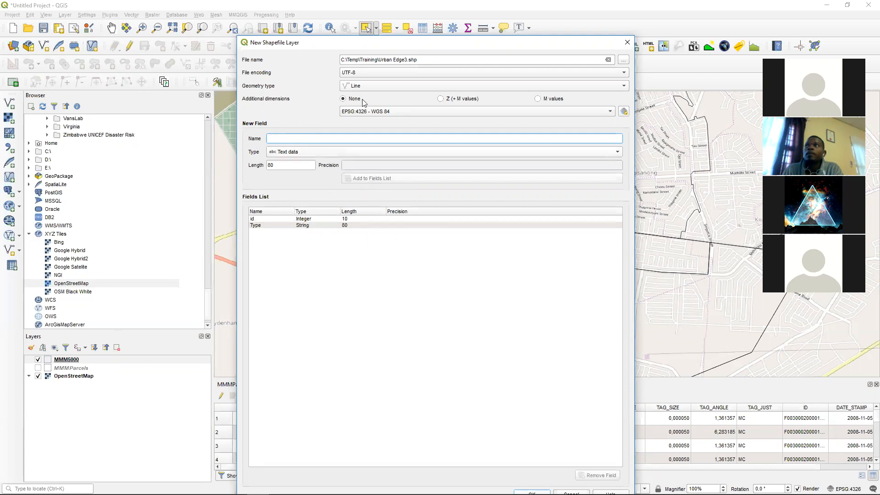
pyautogui.moveTo(353, 42); pyautogui.dragTo(335, 23)
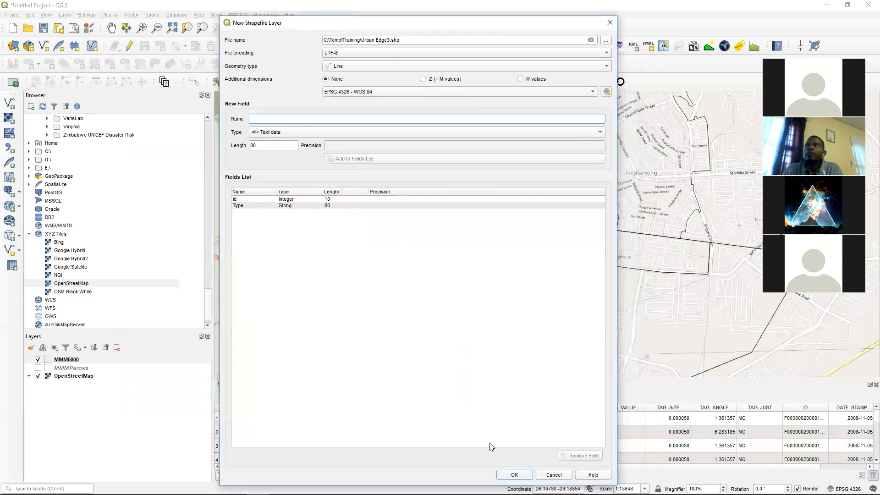
pyautogui.click(514, 474)
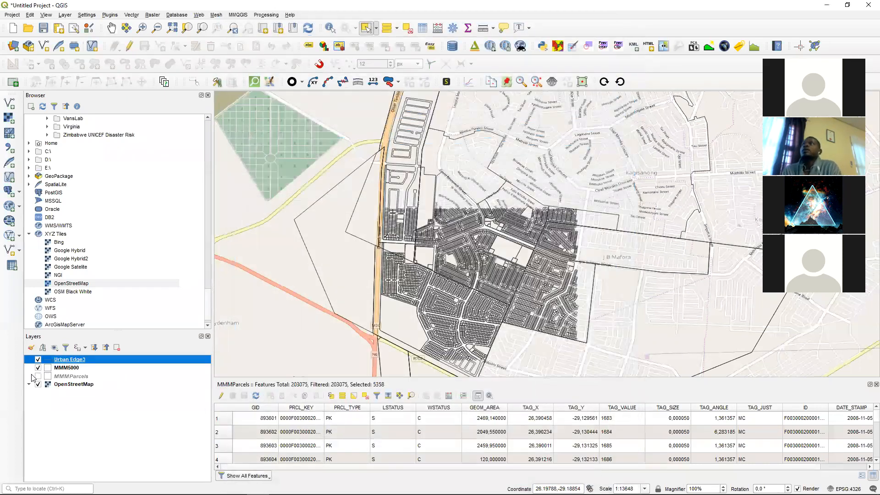
# - Open the Urban Edge3 layer's attribute table and close the MMMParcels table
pyautogui.rightClick(79, 362)
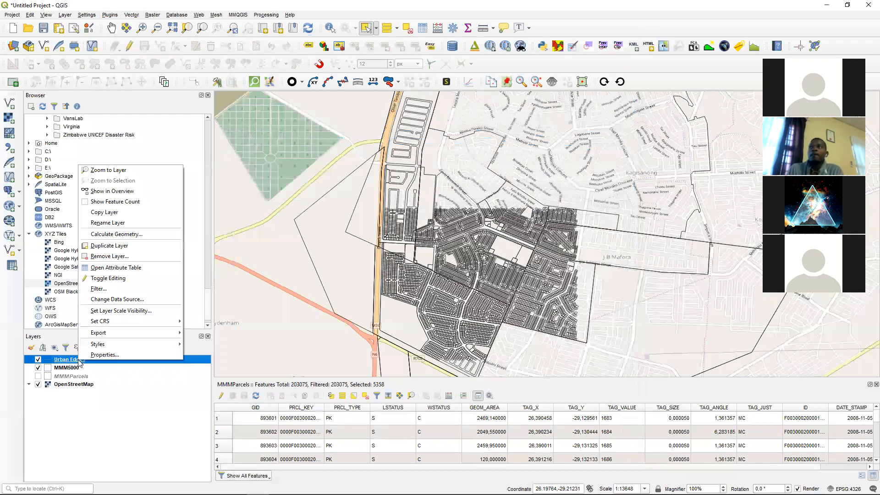
pyautogui.click(120, 268)
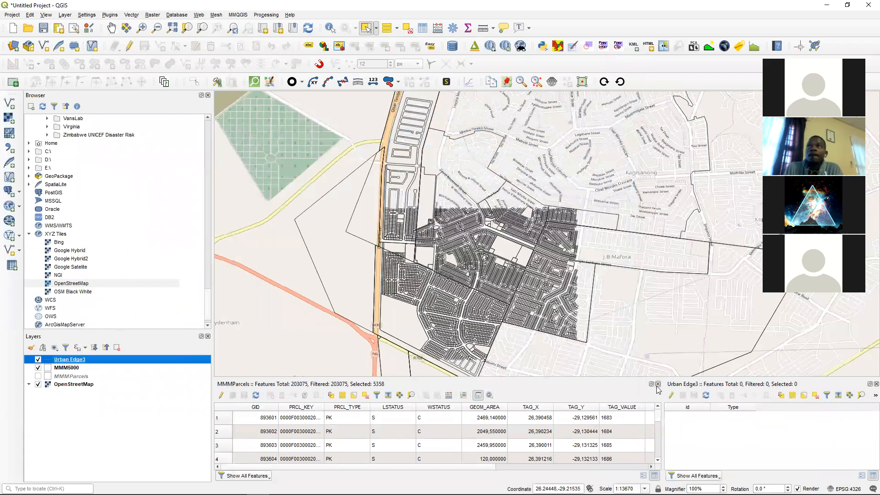
pyautogui.click(657, 384)
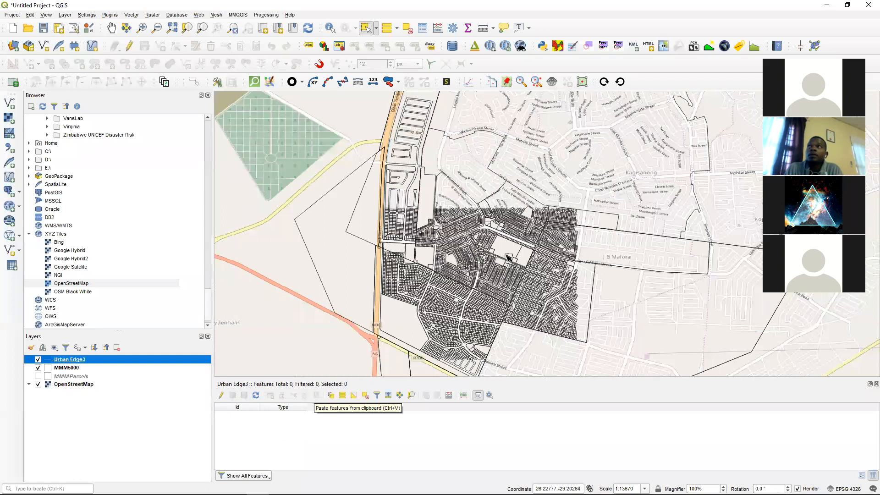
# - Start editing Urban Edge3 and draw an open line around the southern, eastern and northern sides of the dense MMM5000 stands
pyautogui.scroll(-1, 509, 256)
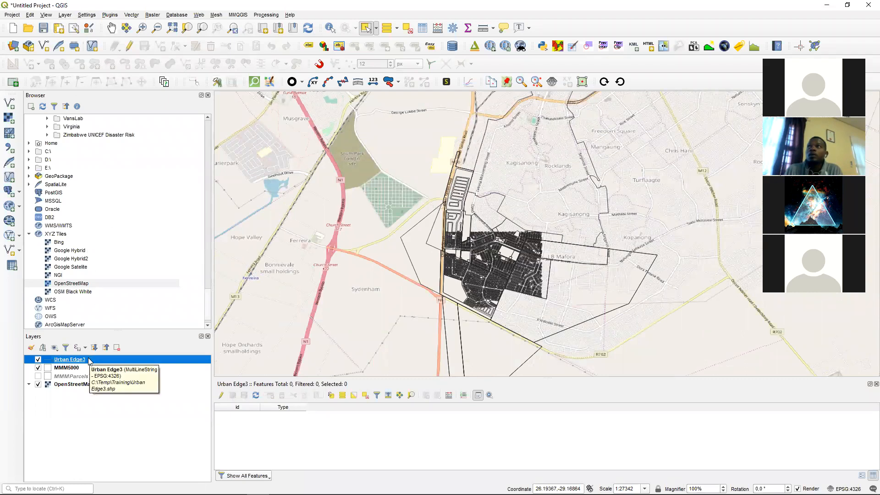
pyautogui.click(129, 47)
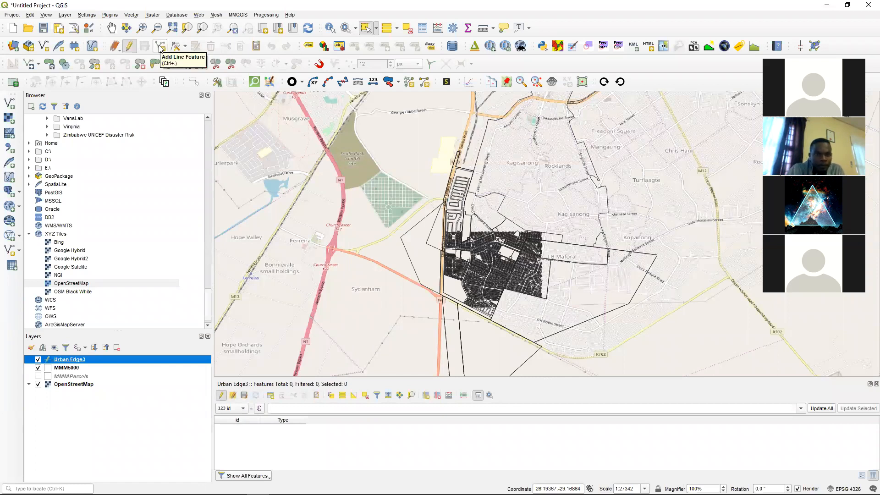
pyautogui.click(159, 47)
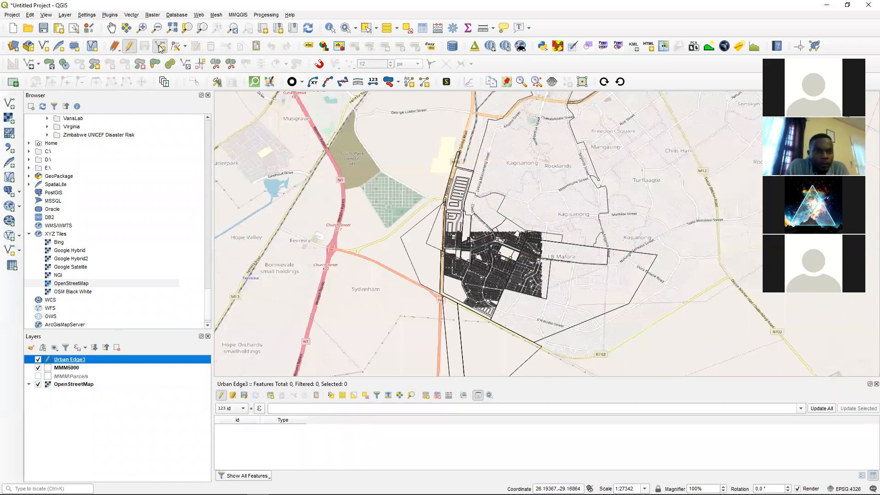
pyautogui.click(444, 300)
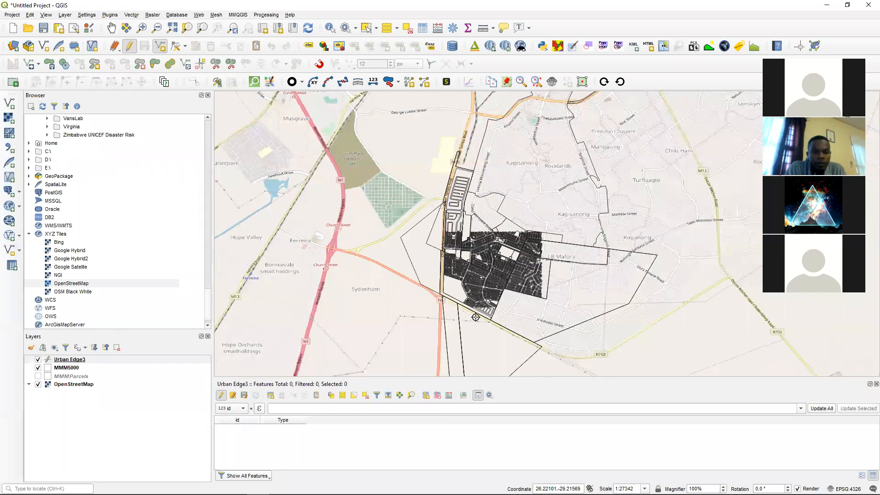
pyautogui.click(543, 300)
pyautogui.click(547, 239)
pyautogui.click(538, 226)
pyautogui.click(493, 223)
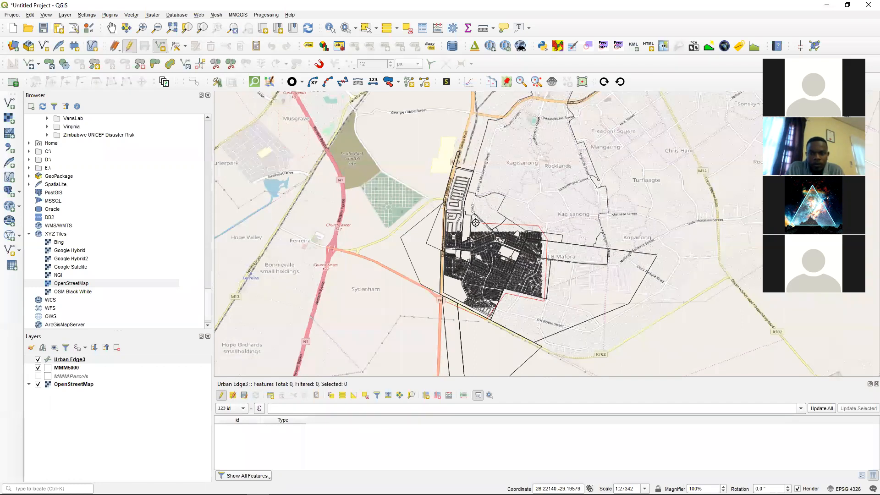
pyautogui.rightClick(475, 222)
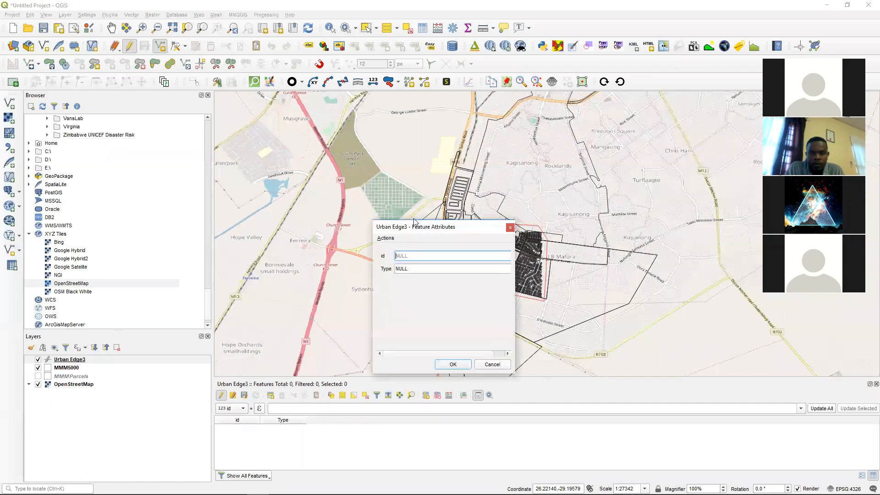
# - Set the new line's Type attribute to Urban Edge, then stop editing and save the Urban Edge3 layer's changes
pyautogui.moveTo(414, 221); pyautogui.dragTo(373, 186)
pyautogui.doubleClick(362, 235)
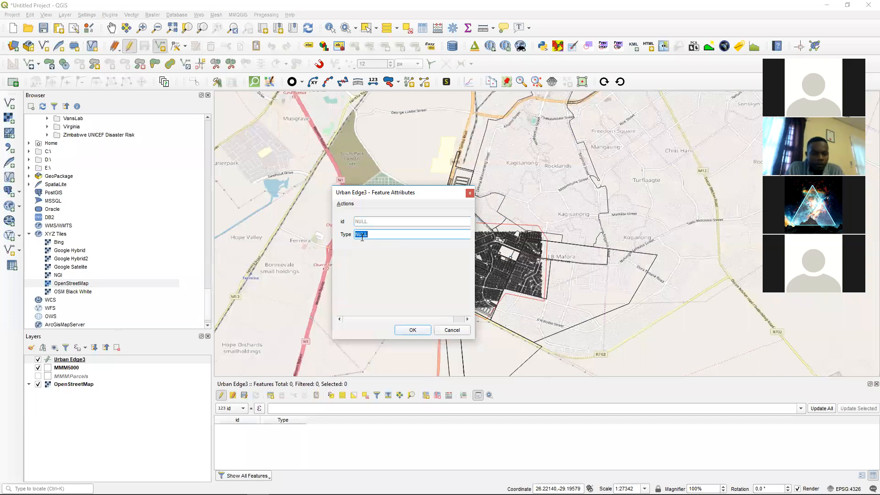
pyautogui.write('Urban Edge')
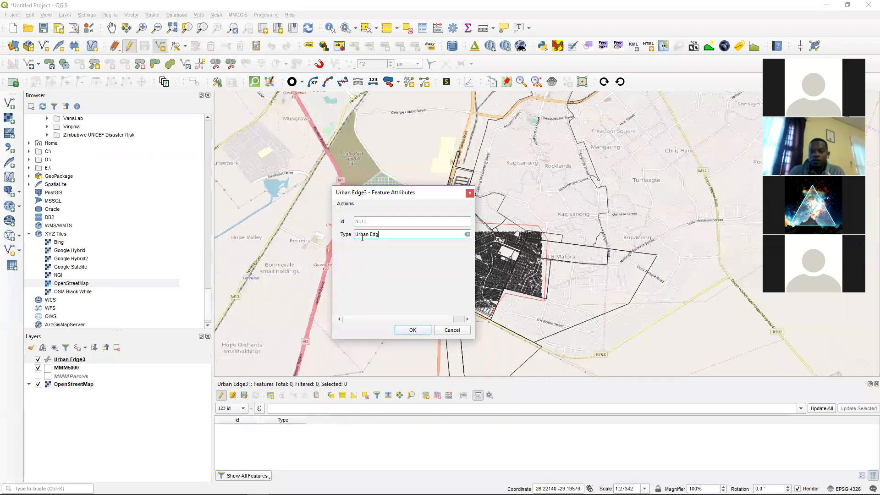
pyautogui.click(412, 330)
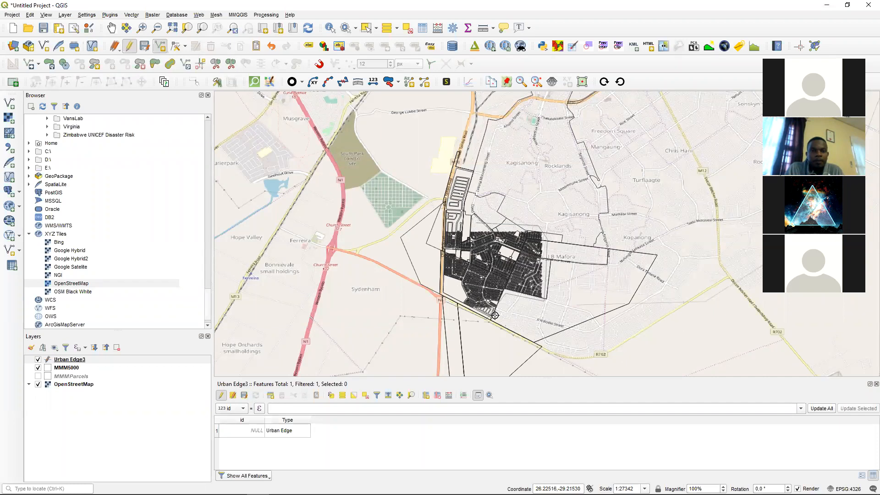
pyautogui.click(129, 48)
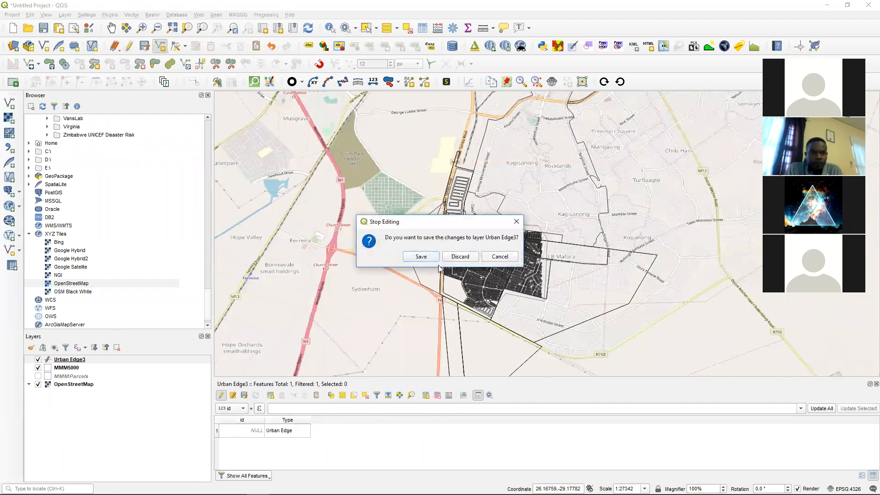
pyautogui.click(420, 256)
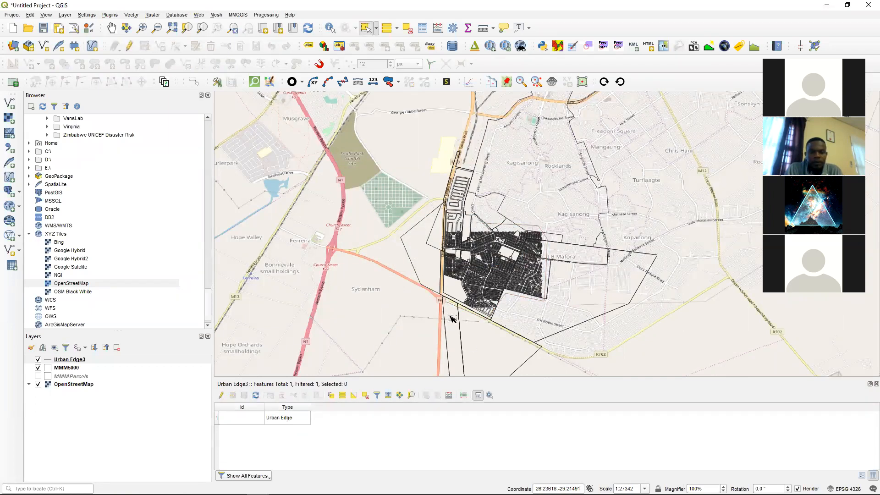
# - Style the Urban Edge3 layer's simple line with a stroke width of 1 mm and the Dot Line stroke style
pyautogui.doubleClick(48, 361)
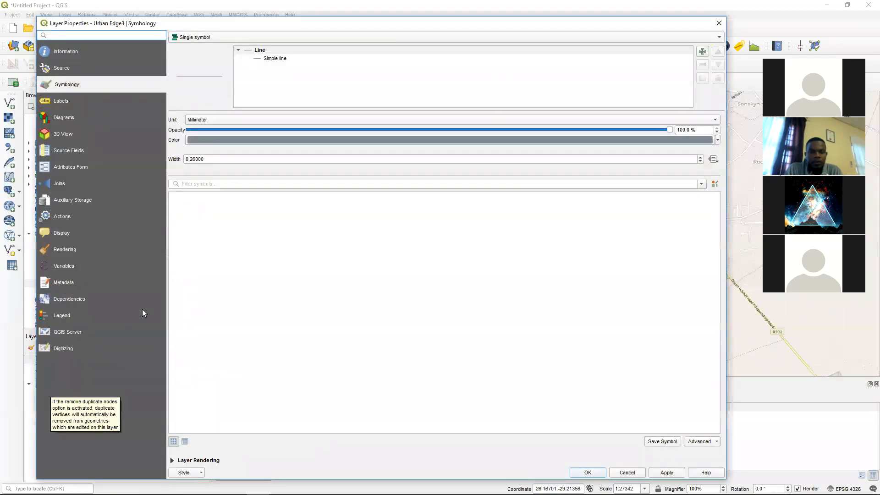
pyautogui.click(267, 59)
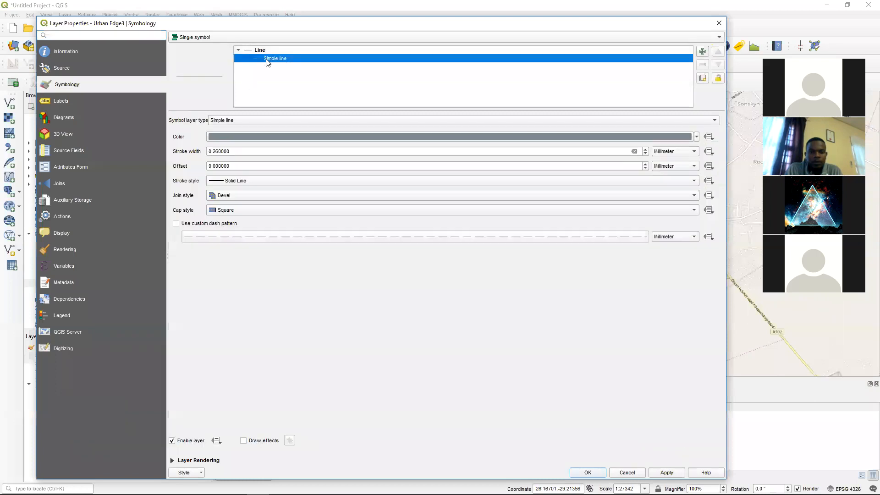
pyautogui.moveTo(229, 151); pyautogui.dragTo(198, 156)
pyautogui.write('1')
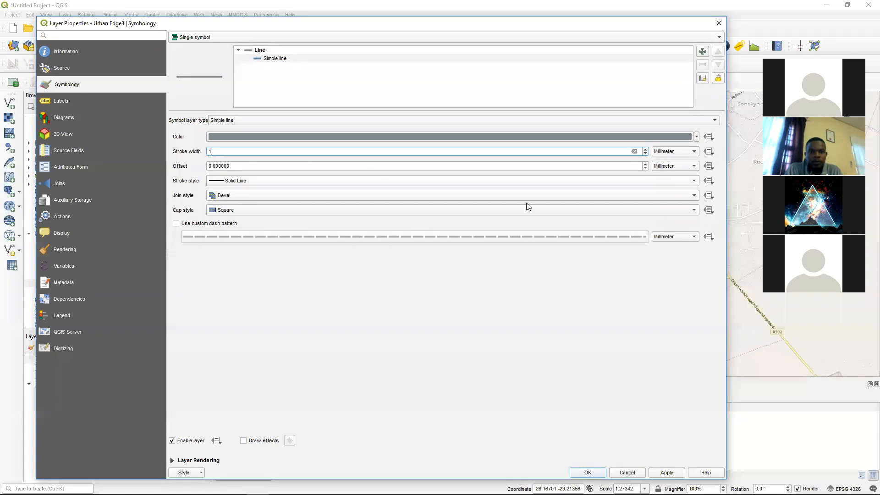
pyautogui.click(694, 182)
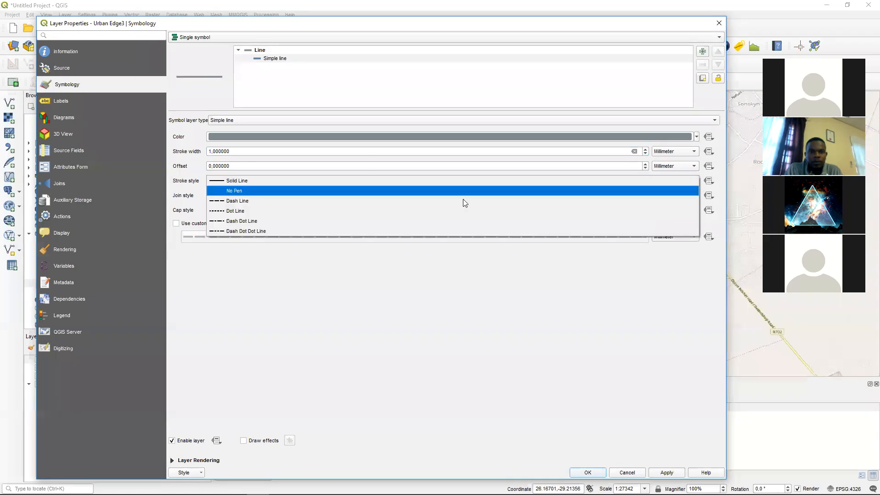
pyautogui.click(335, 211)
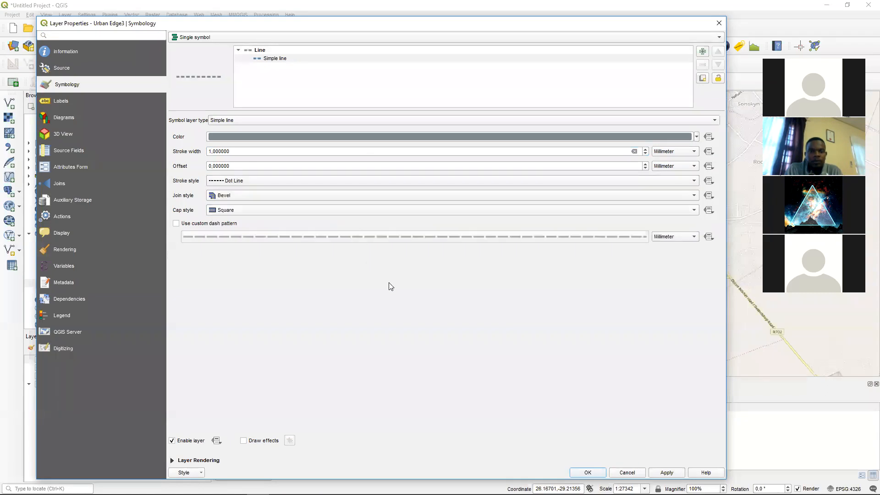
pyautogui.click(584, 473)
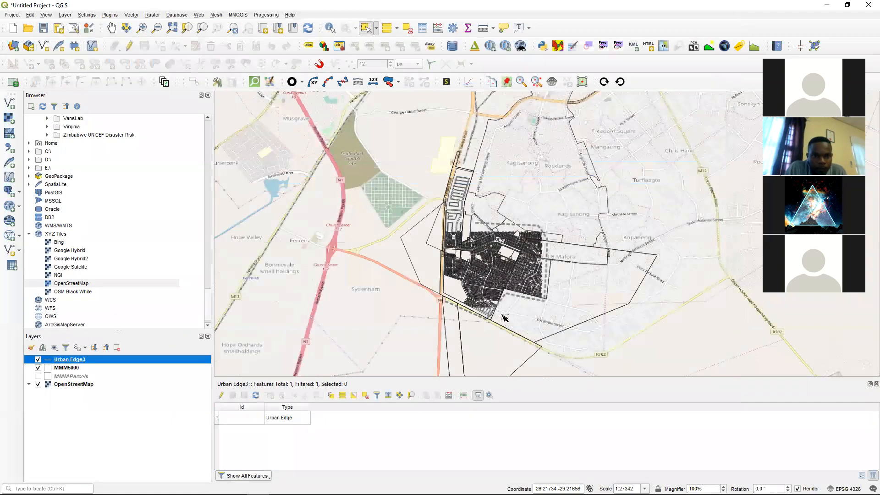
pyautogui.scroll(1, 506, 308)
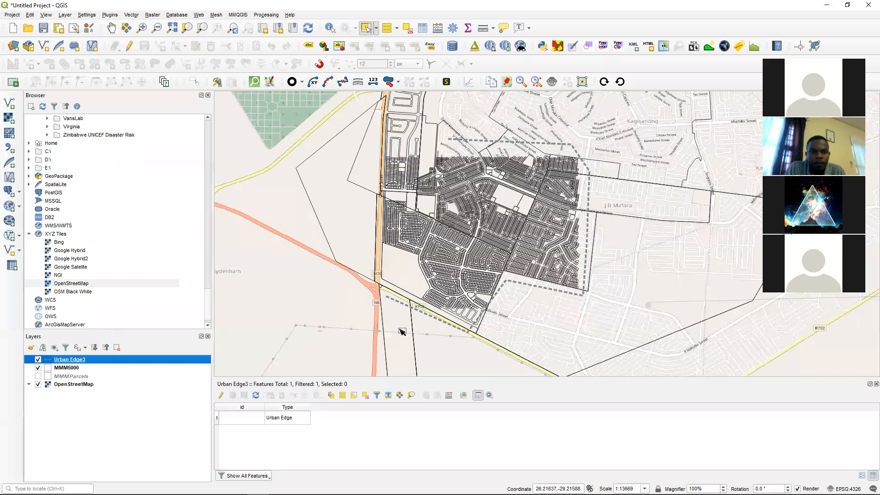
# - Check the Proposals legend in MindManager, then return to QGIS and begin a new shapefile layer named SDF Information with Polygon geometry
pyautogui.hotkey('alt', 'Tab')
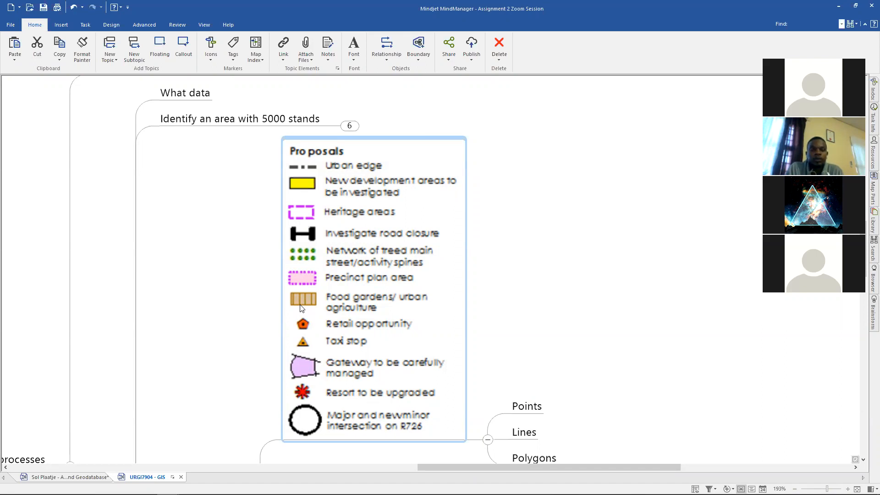
pyautogui.hotkey('alt', 'Tab')
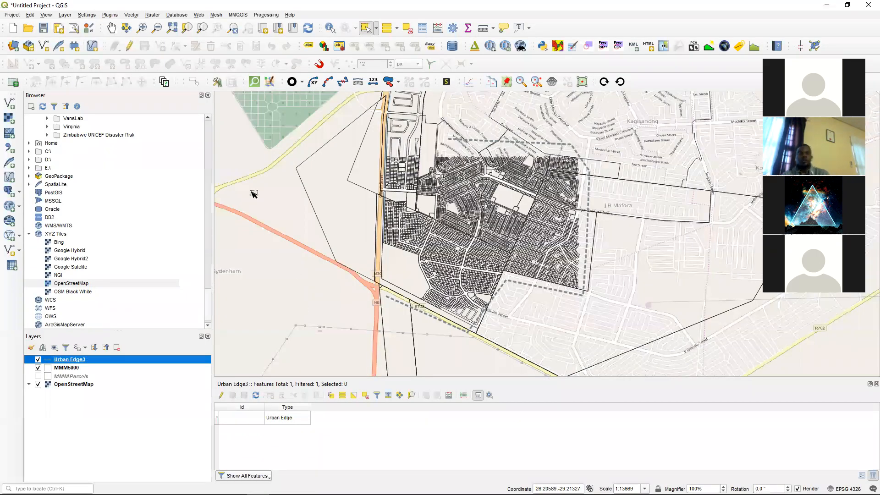
pyautogui.click(65, 15)
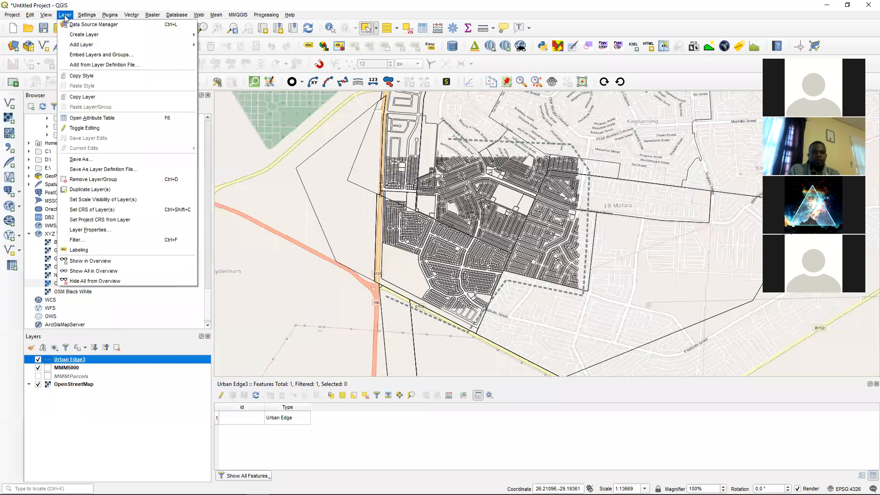
pyautogui.moveTo(87, 34)
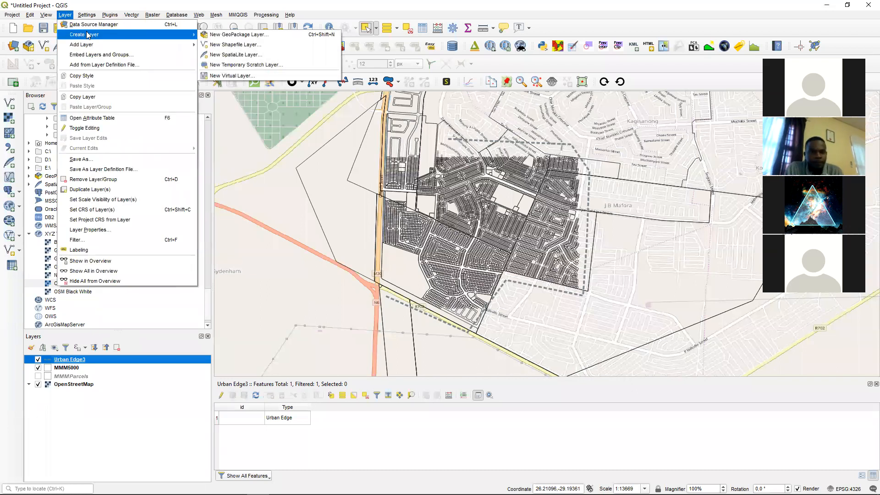
pyautogui.click(233, 44)
pyautogui.click(371, 40)
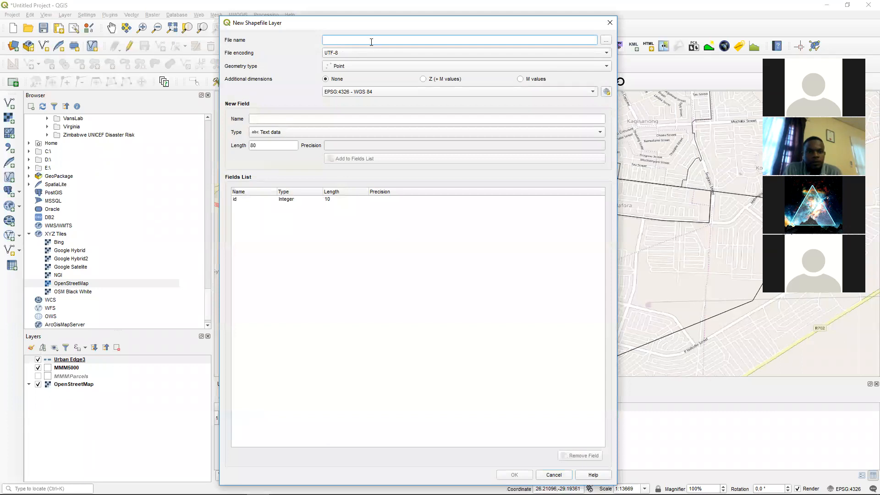
pyautogui.write('SDF Information')
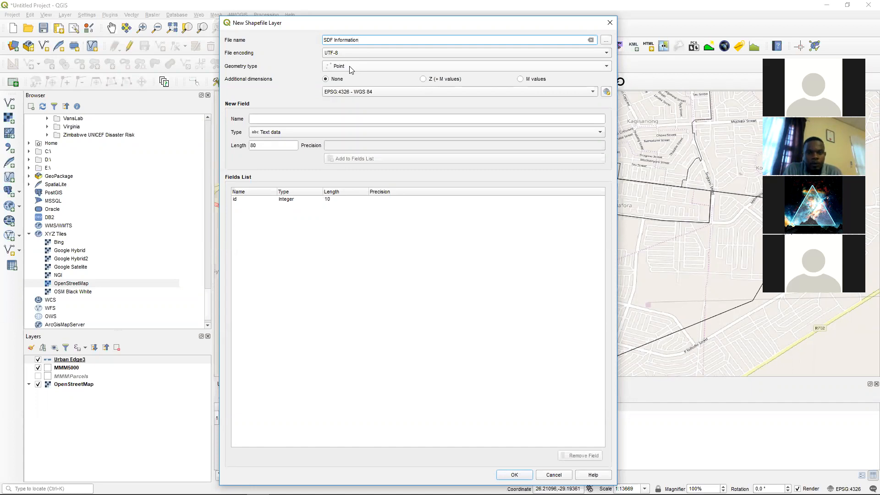
pyautogui.click(350, 67)
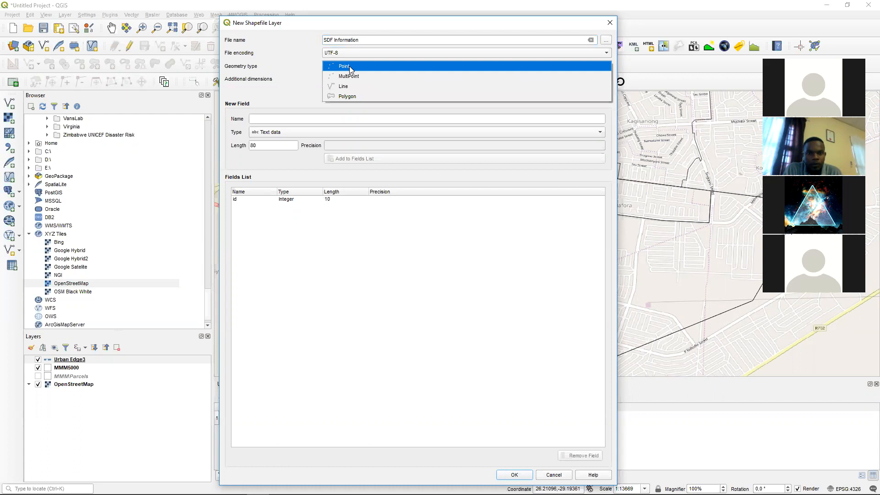
pyautogui.click(352, 97)
# - Add a text field named Type with length 80 and create the SDF Information layer
pyautogui.click(270, 119)
pyautogui.write('Type')
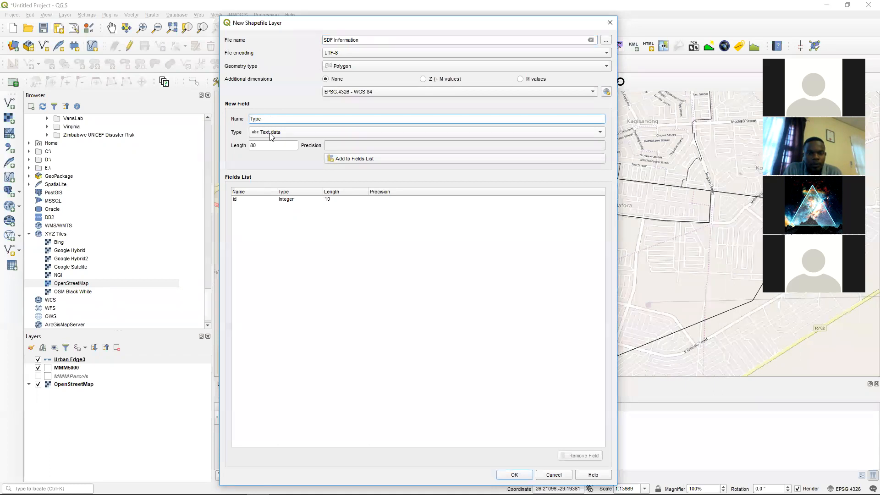
pyautogui.click(352, 160)
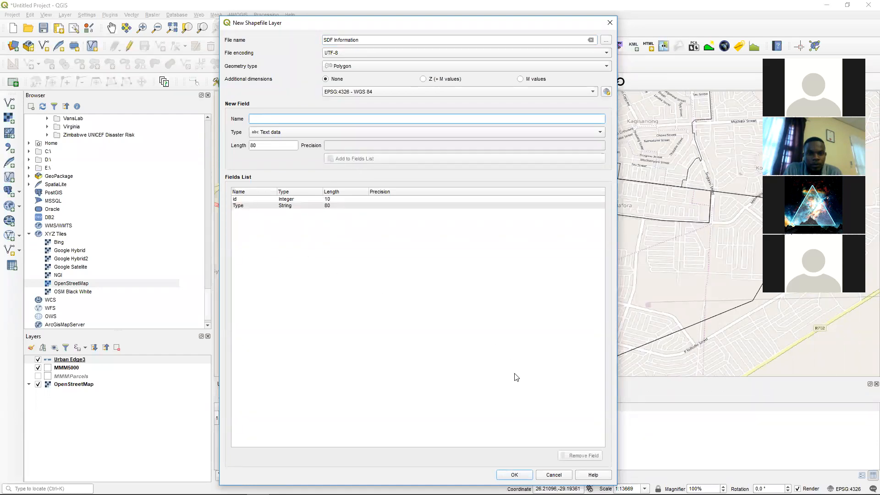
pyautogui.click(514, 474)
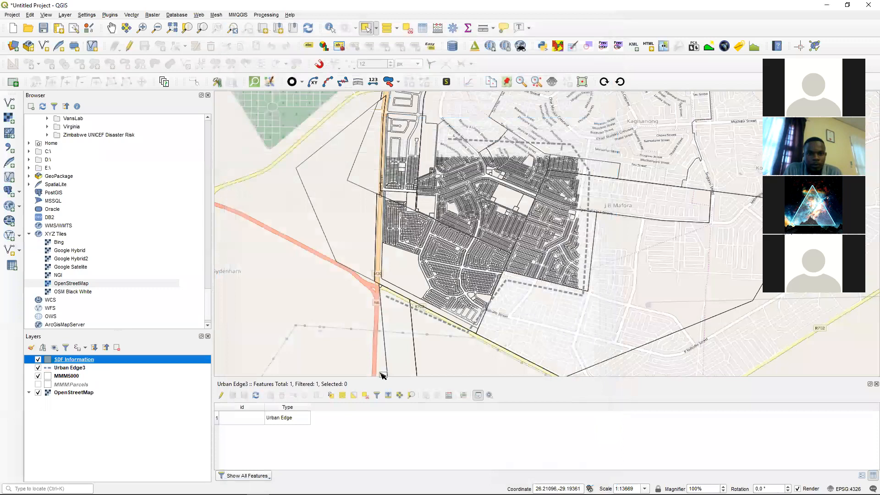
# - Open the SDF Information layer's attribute table and close the Urban Edge3 table
pyautogui.rightClick(73, 361)
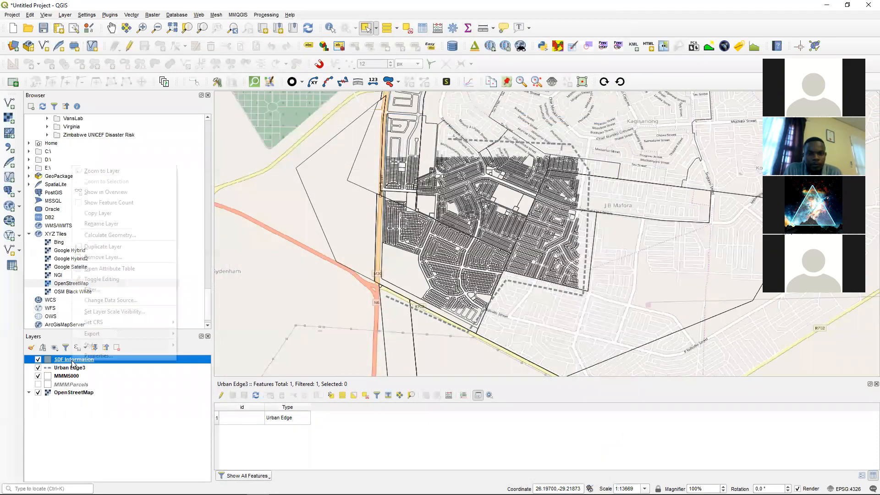
pyautogui.click(161, 268)
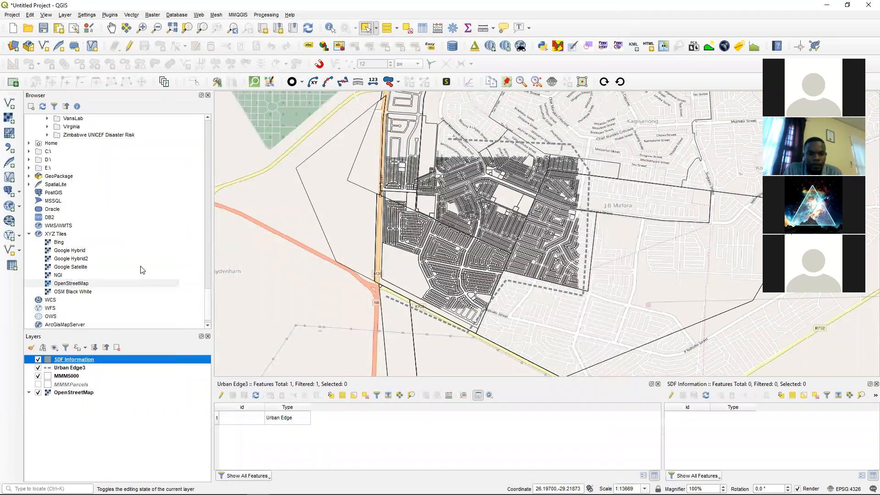
pyautogui.click(658, 384)
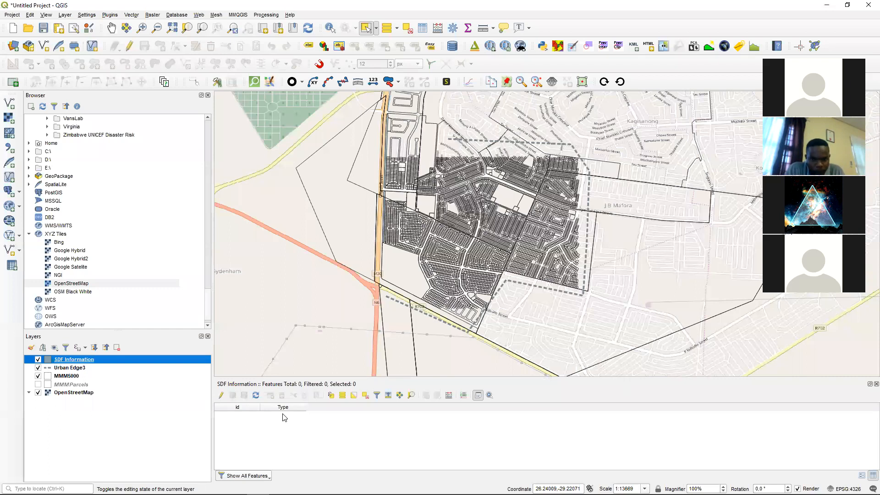
pyautogui.click(60, 17)
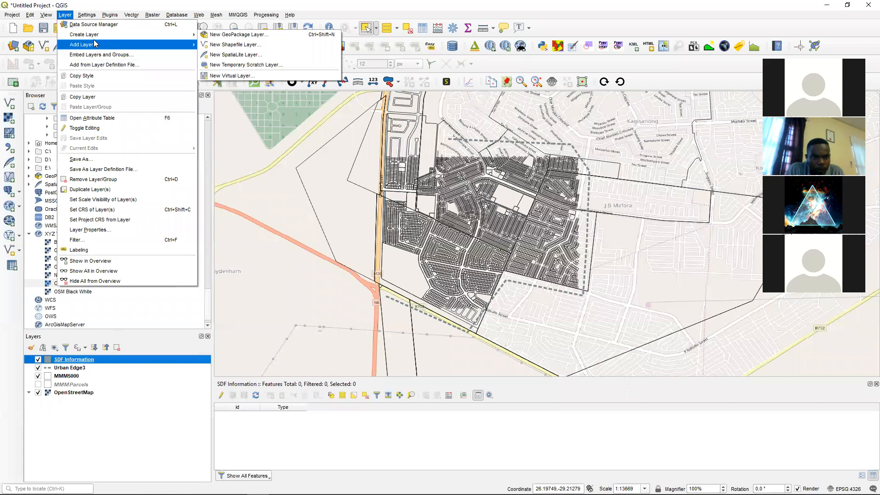
pyautogui.moveTo(96, 37)
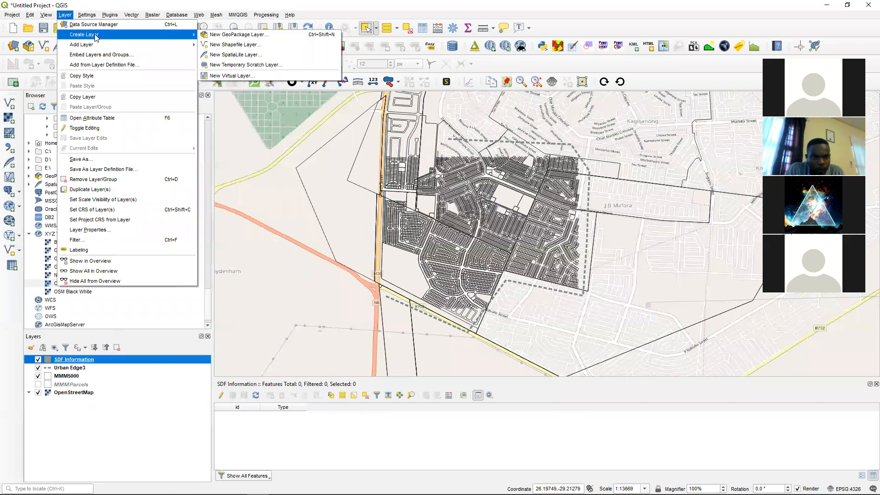
pyautogui.click(125, 3)
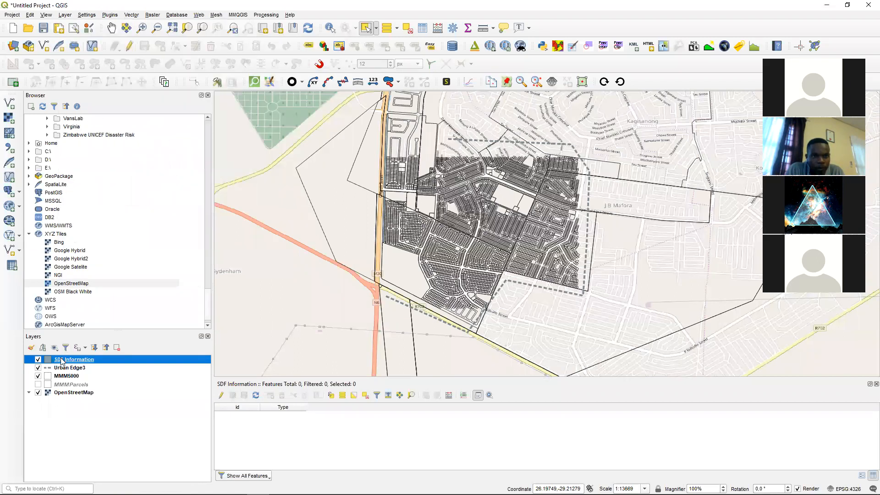
# - Start editing the SDF Information layer and draw a polygon over the stands at the study area's southern tip, beside the R702 road
pyautogui.click(129, 46)
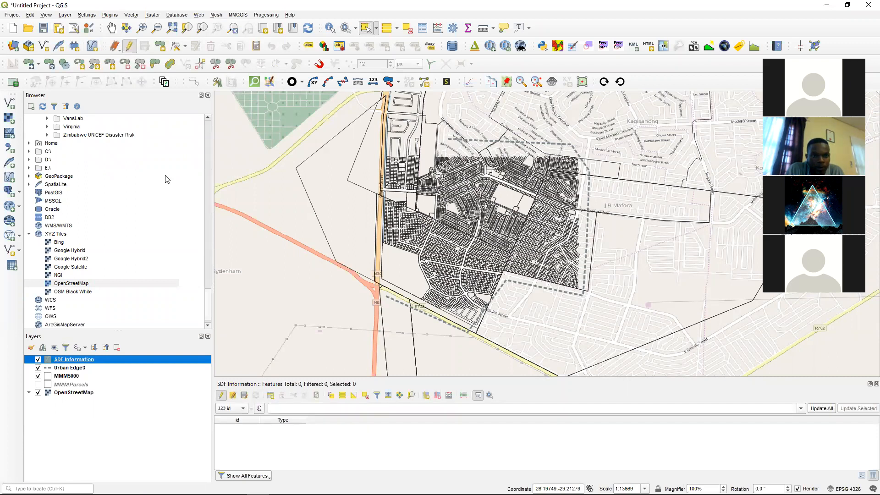
pyautogui.click(160, 47)
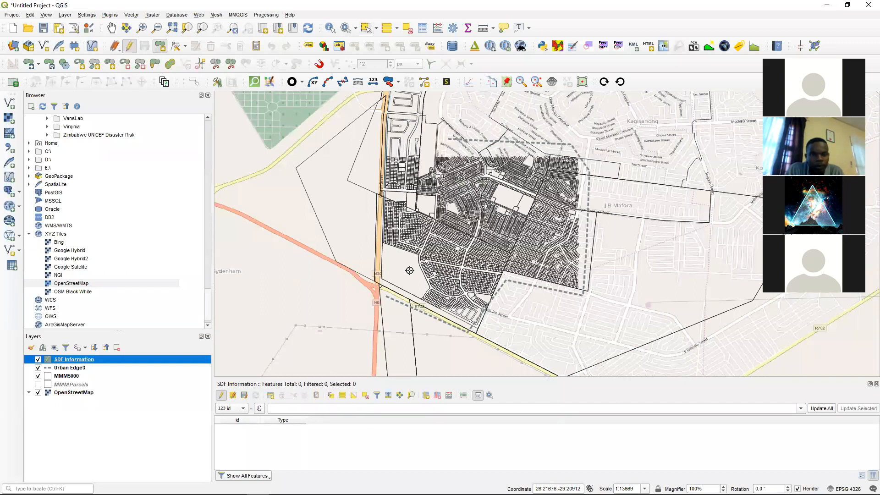
pyautogui.click(467, 318)
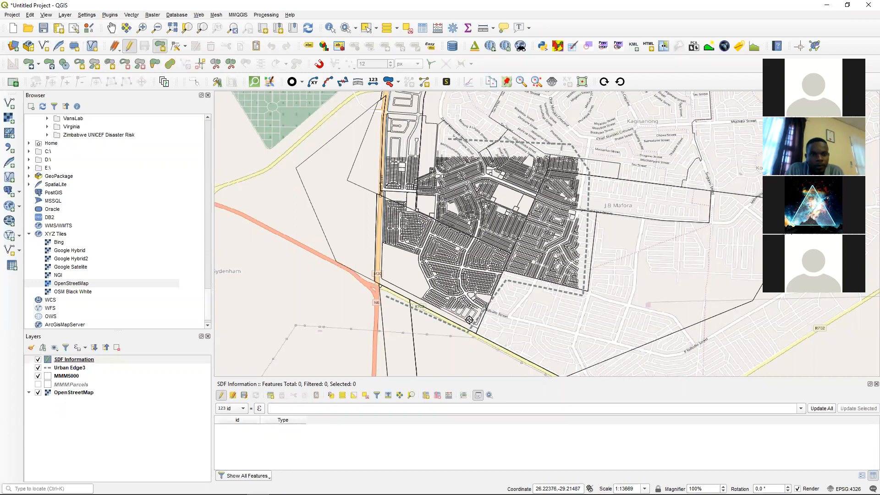
pyautogui.click(474, 317)
pyautogui.click(480, 309)
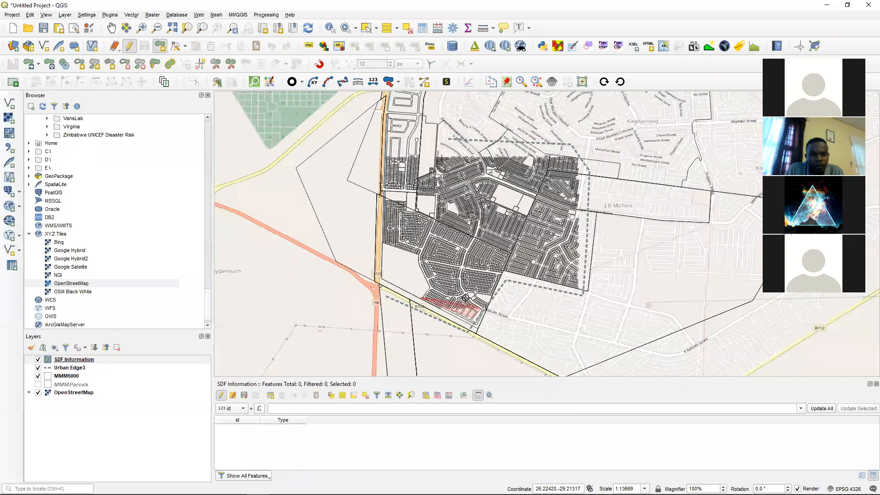
pyautogui.rightClick(426, 292)
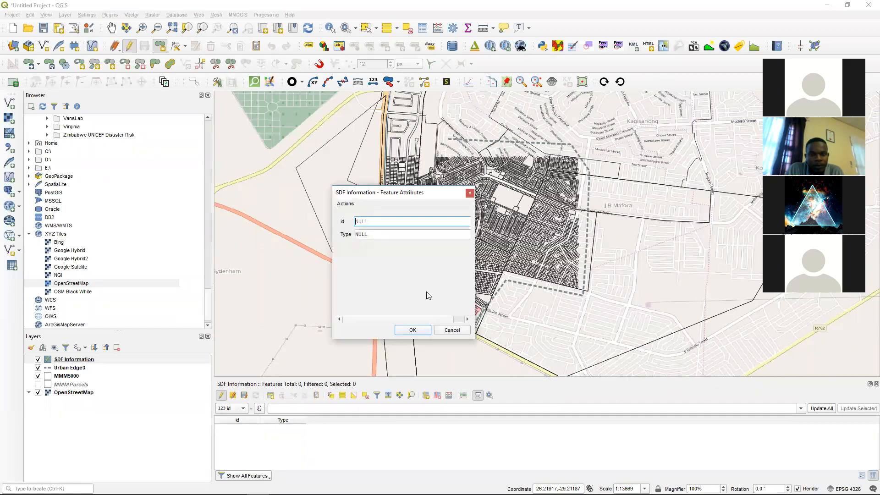
# - Check the Proposals legend in MindManager, return to QGIS and save the southern polygon with Type New Development
pyautogui.click(373, 234)
pyautogui.hotkey('ctrl', 'a')
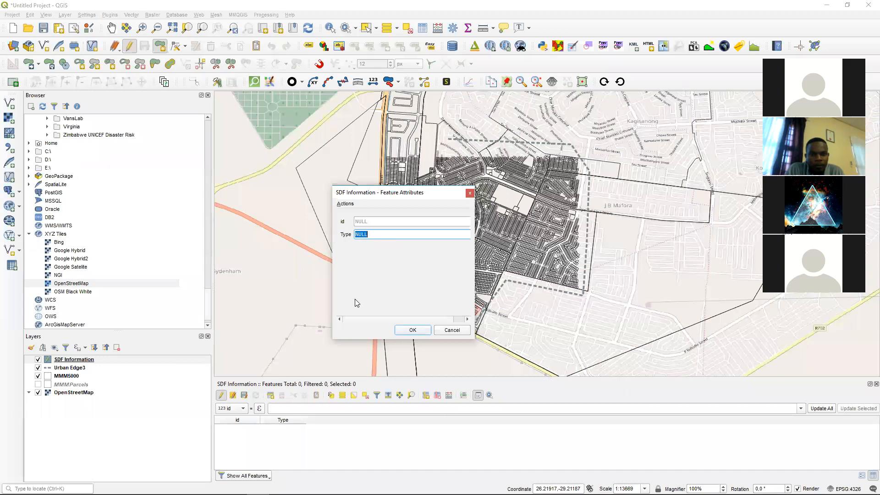
pyautogui.hotkey('alt', 'Tab')
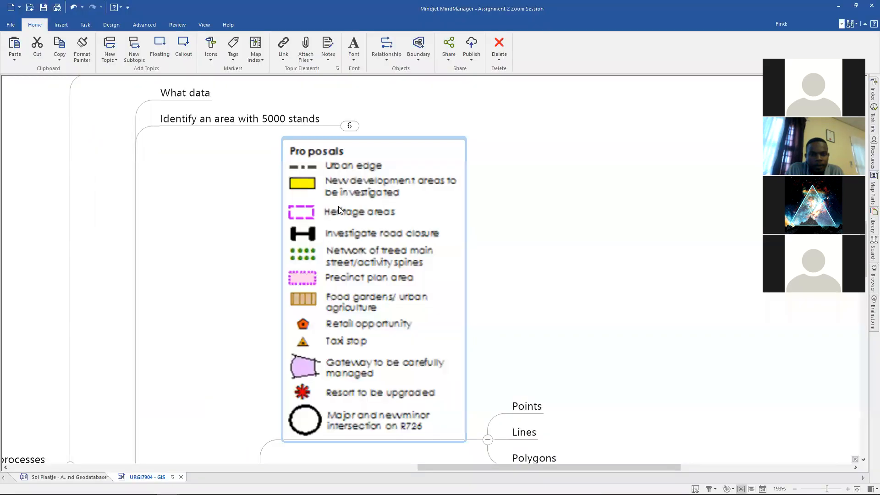
pyautogui.hotkey('alt', 'Tab')
pyautogui.write('New Development')
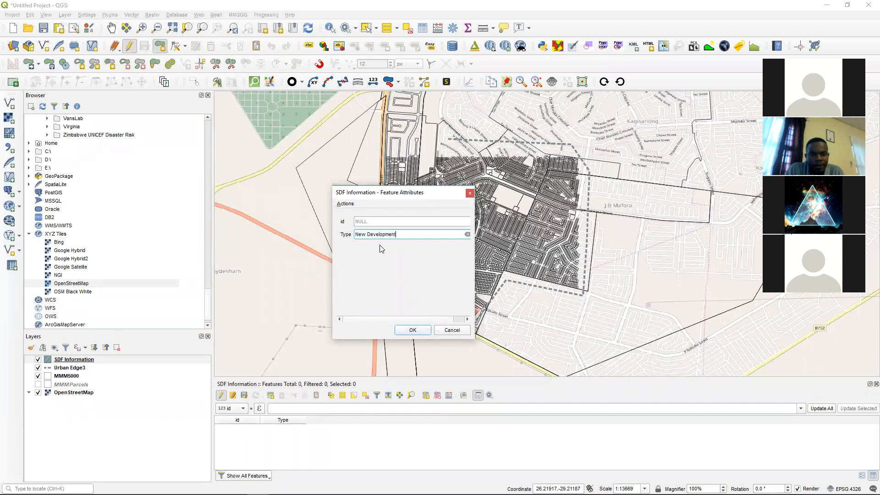
pyautogui.click(399, 330)
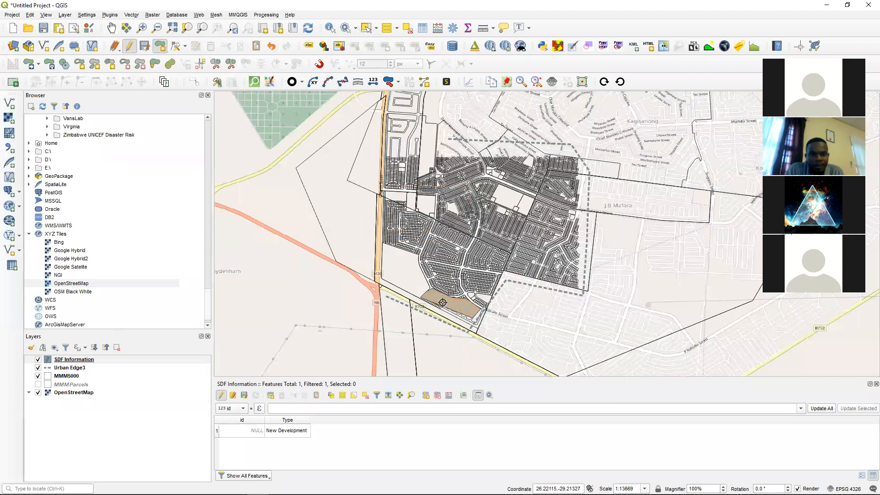
# - Recheck the MindManager legend, return to QGIS and draw a polygon over the vacant land in the study area's southwest corner
pyautogui.hotkey('alt', 'Tab')
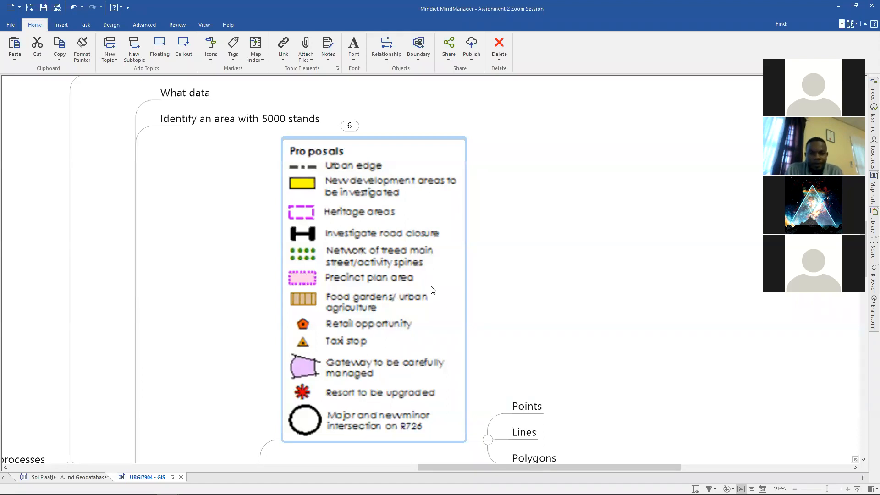
pyautogui.hotkey('alt', 'Tab')
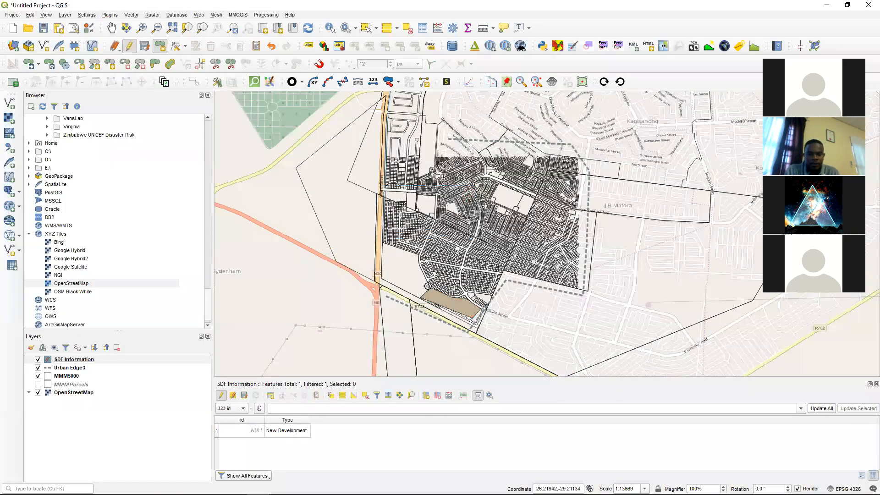
pyautogui.click(415, 255)
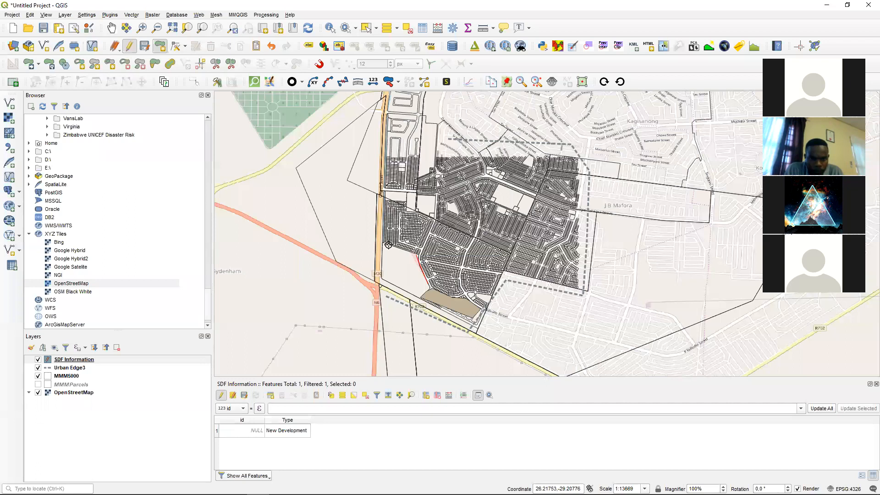
pyautogui.click(381, 278)
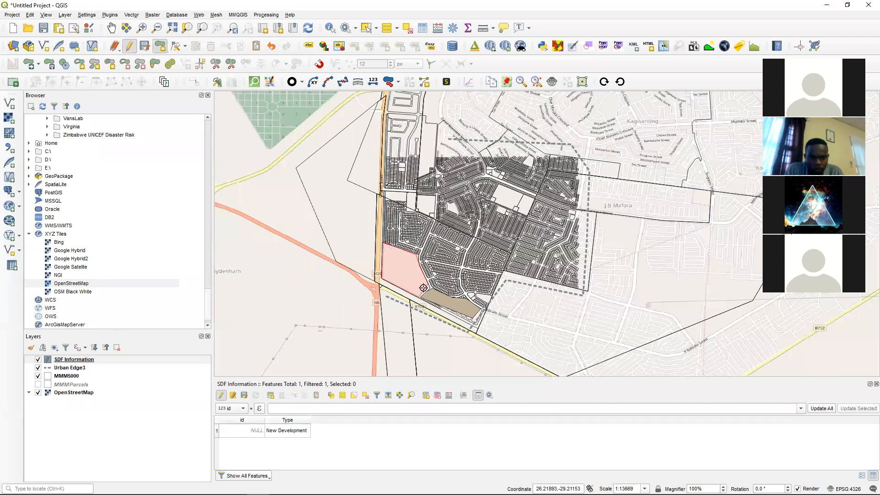
pyautogui.rightClick(422, 287)
# - Set the southwest polygon's Type to Heritage Area and save its attributes
pyautogui.click(385, 235)
pyautogui.write('H')
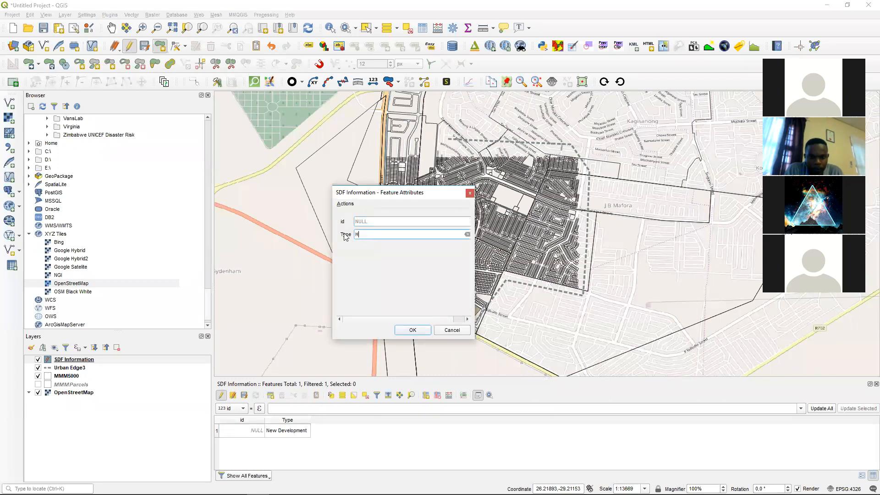
pyautogui.write('eritage')
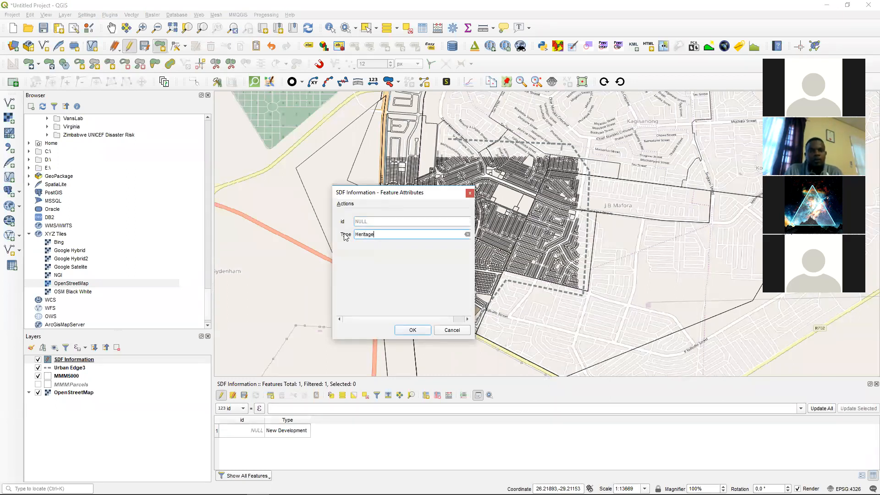
pyautogui.write(' Area')
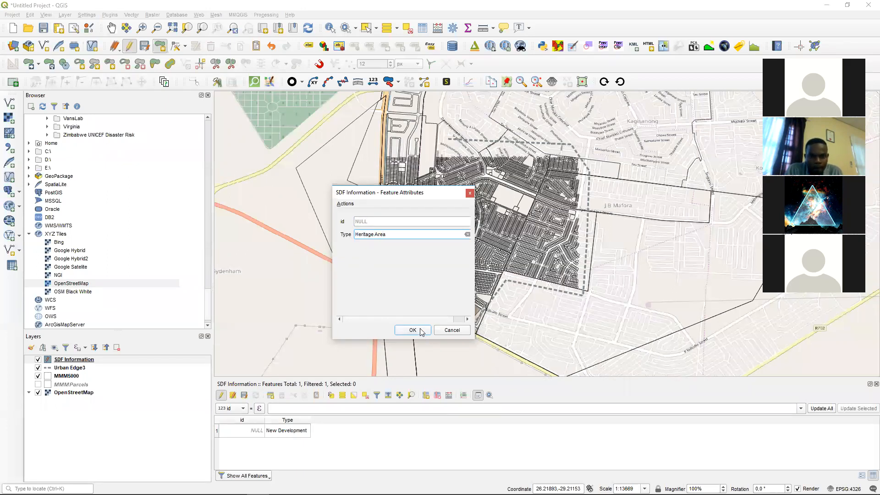
pyautogui.click(421, 330)
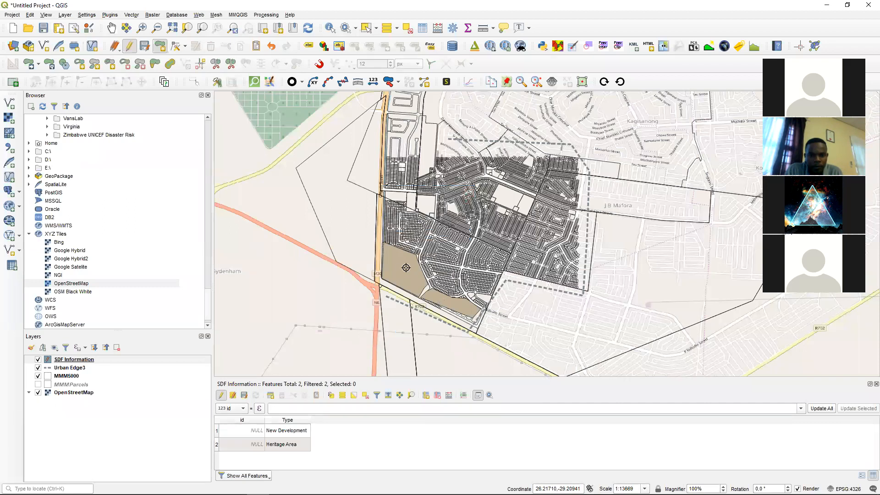
# - Look up the next legend item in MindManager, return to QGIS and draw a polygon over the open block amid the north-central stands
pyautogui.hotkey('alt', 'Tab')
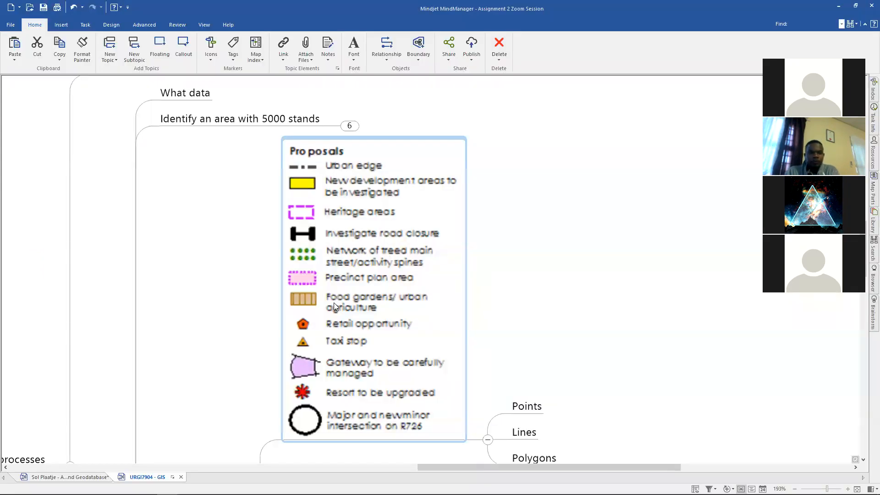
pyautogui.hotkey('alt', 'Tab')
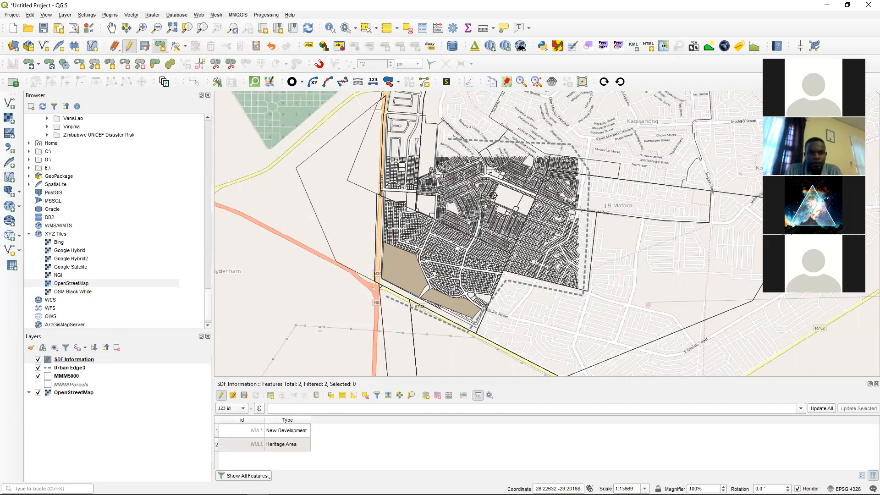
pyautogui.click(491, 201)
pyautogui.click(528, 215)
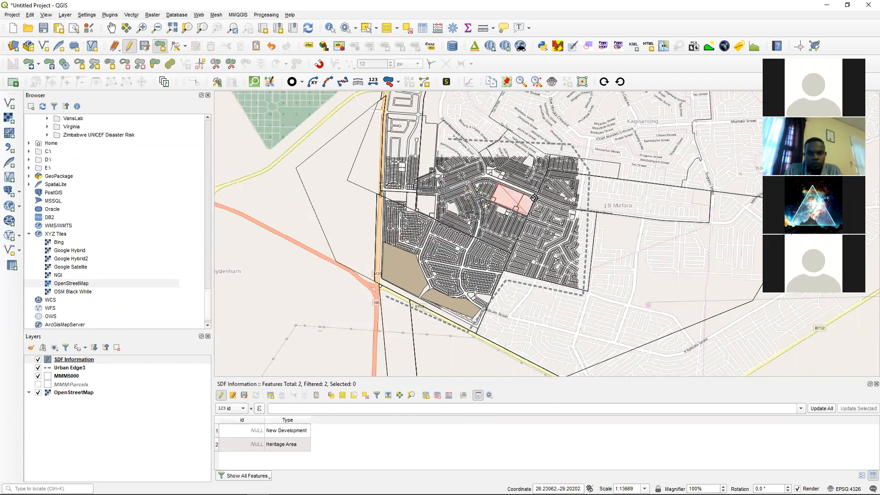
pyautogui.click(534, 198)
pyautogui.rightClick(509, 189)
# - Set the north-central polygon's Type to Food Gardens and save its attributes
pyautogui.moveTo(372, 235); pyautogui.dragTo(341, 234)
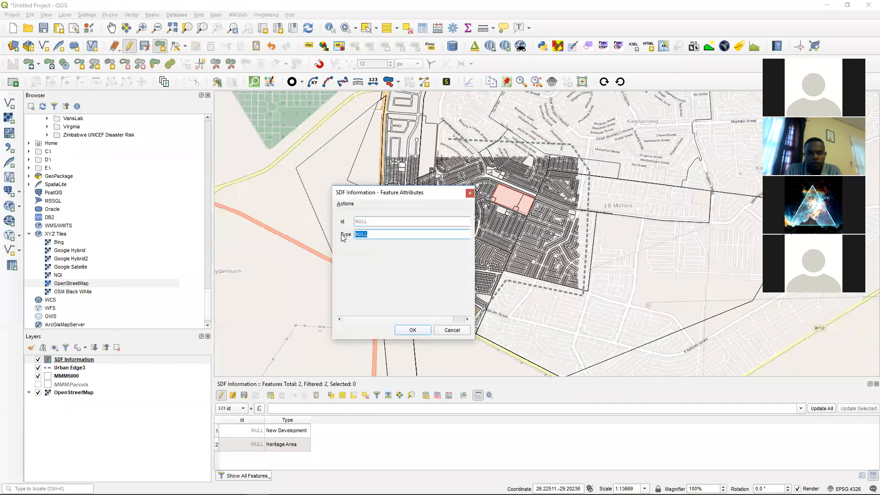
pyautogui.write('Food Gardens')
pyautogui.click(408, 329)
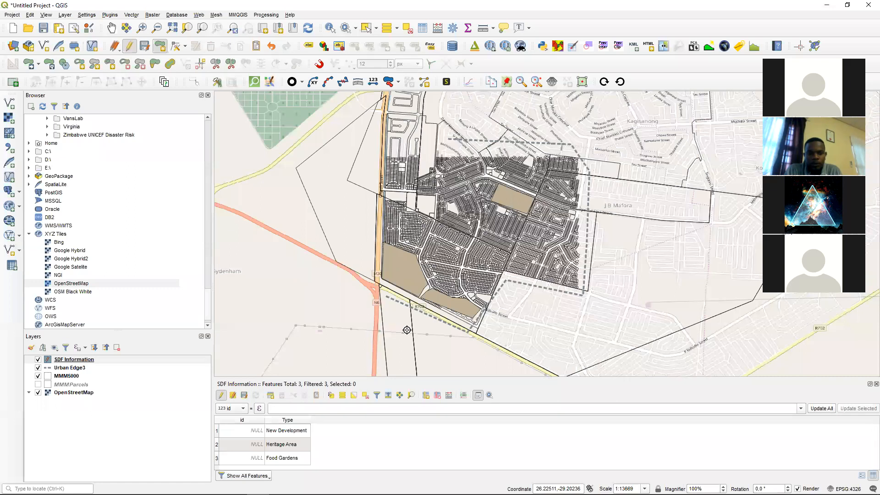
# - Review the Proposals legend in MindManager, return to QGIS and stop editing SDF Information, saving the layer's changes
pyautogui.hotkey('alt', 'Tab')
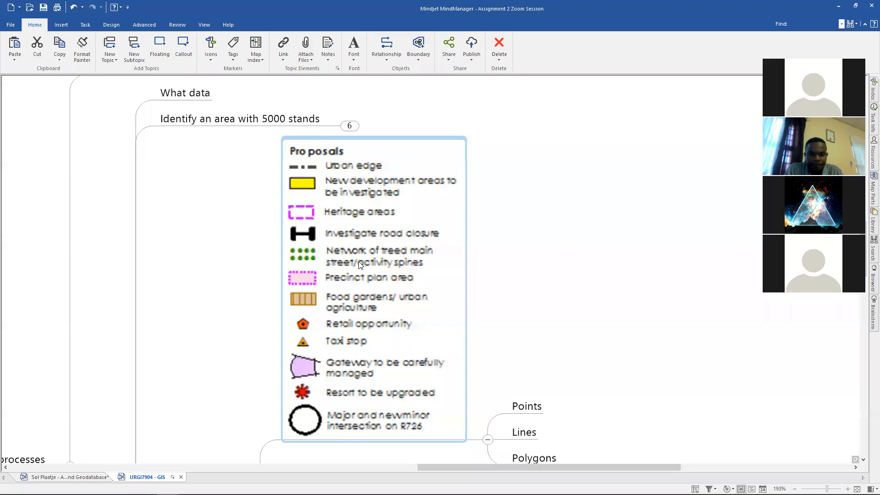
pyautogui.hotkey('alt', 'Tab')
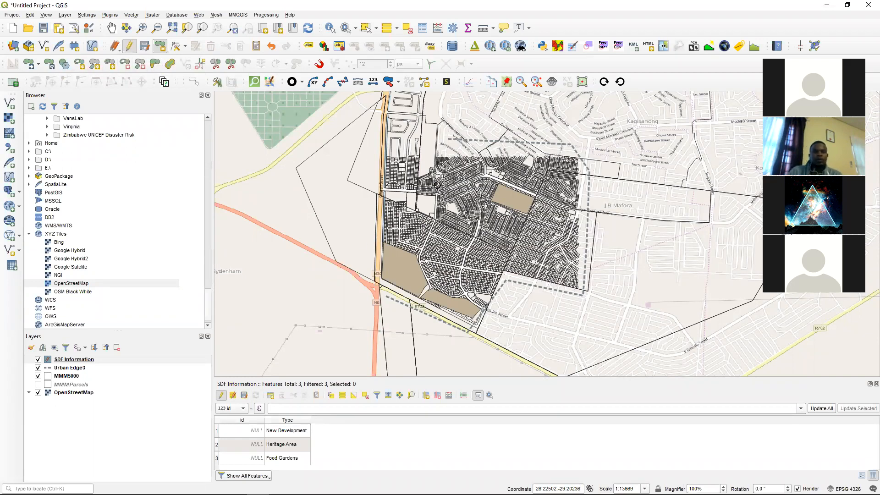
pyautogui.click(130, 47)
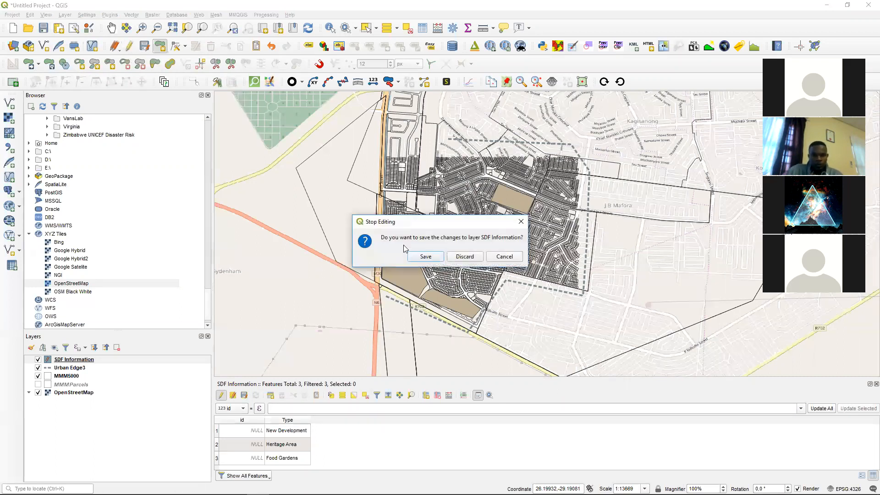
pyautogui.click(426, 257)
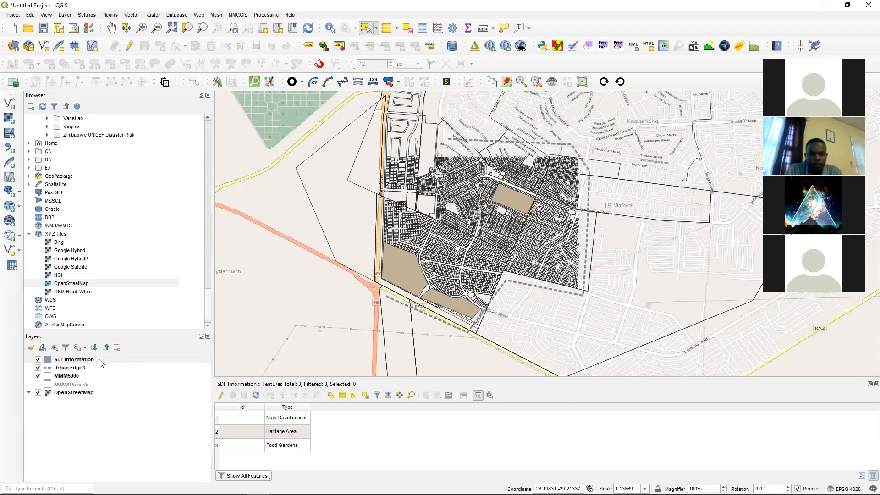
pyautogui.doubleClick(79, 359)
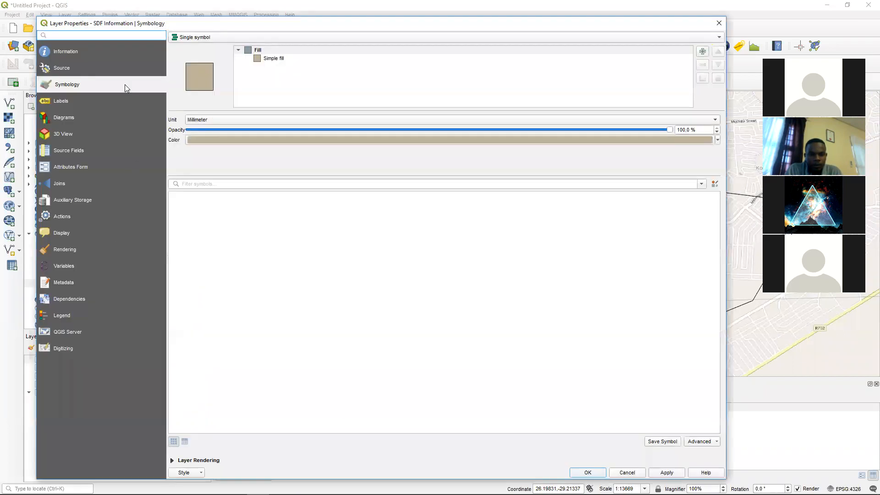
pyautogui.click(245, 39)
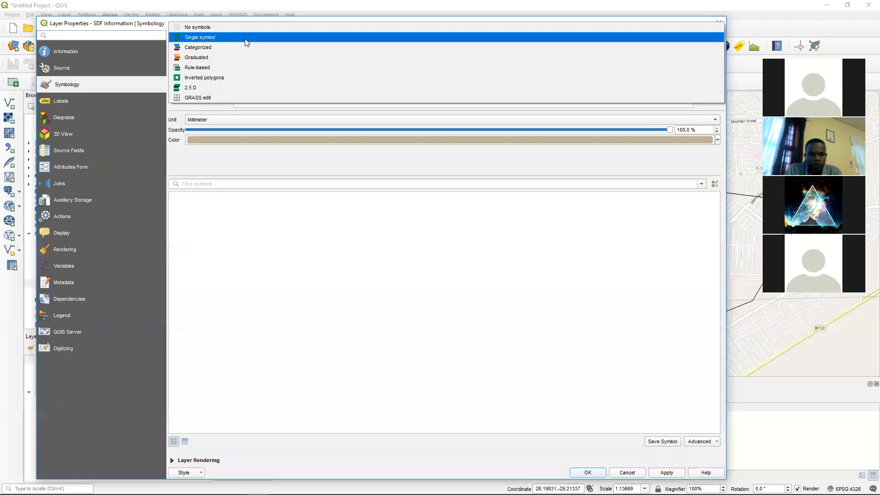
pyautogui.click(247, 47)
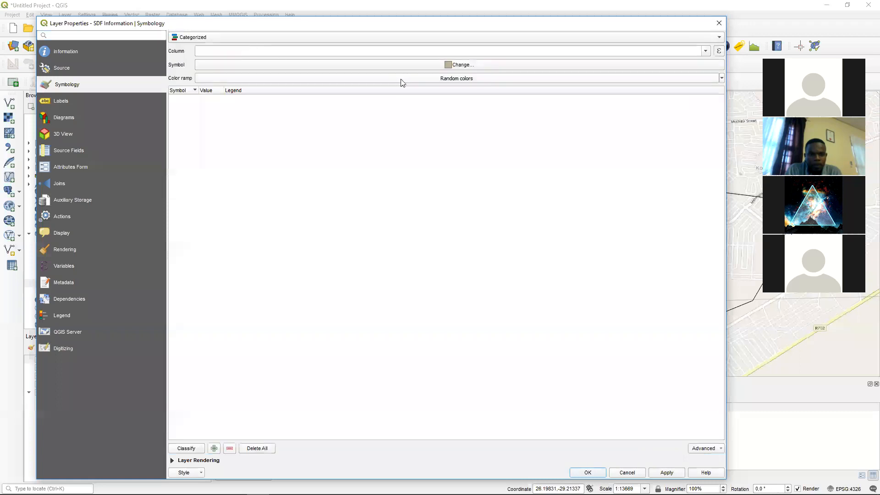
pyautogui.click(180, 449)
pyautogui.click(705, 51)
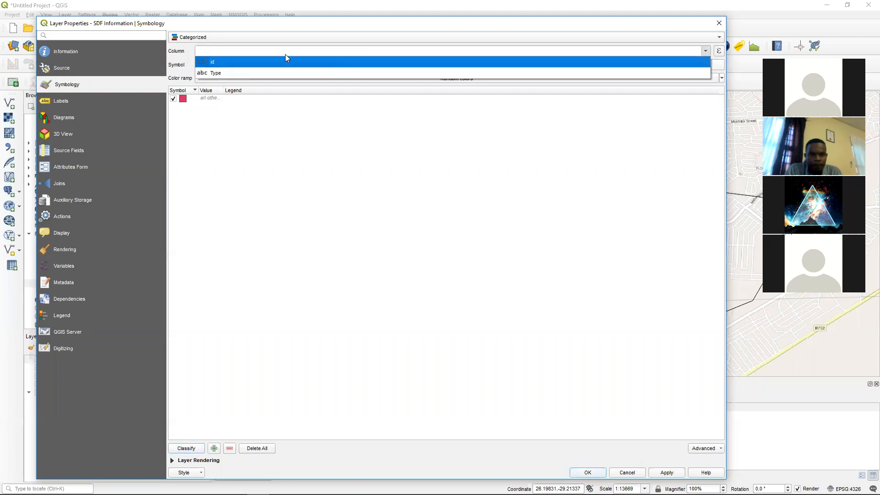
pyautogui.click(271, 74)
pyautogui.click(179, 447)
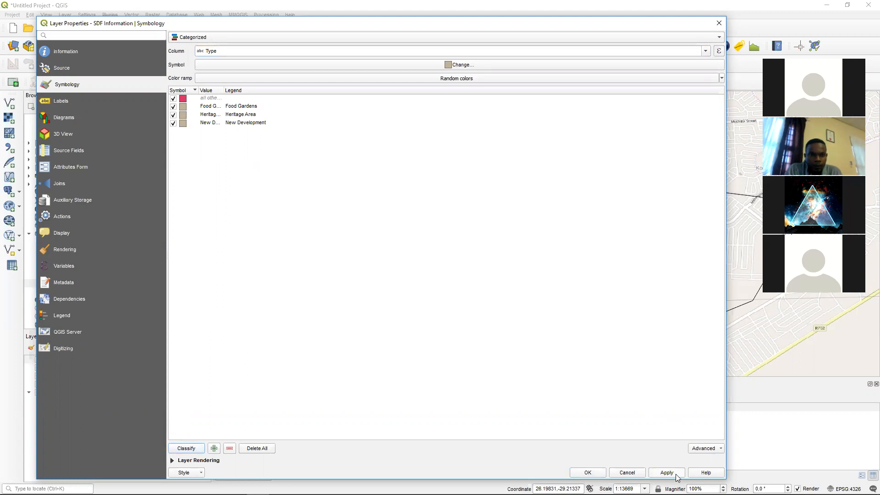
pyautogui.click(627, 473)
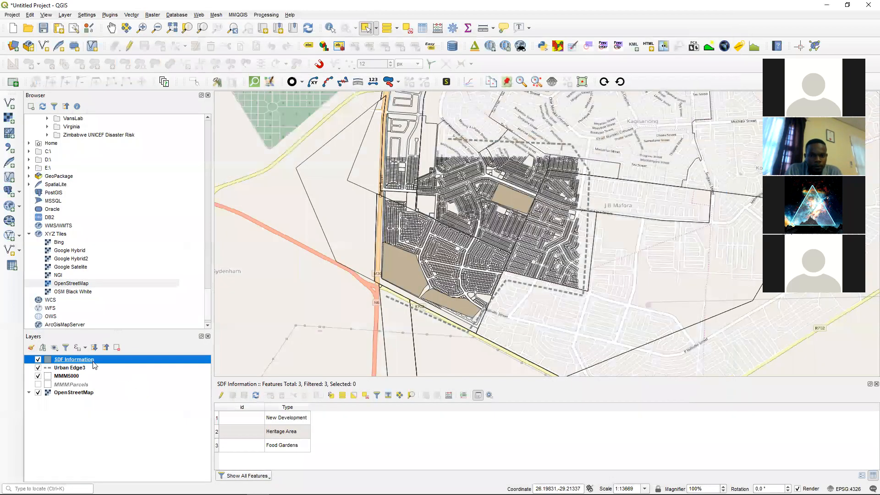
# - Set the SDF Information layer's symbology to Categorized on the Type column with random colors and classify its values
pyautogui.doubleClick(87, 362)
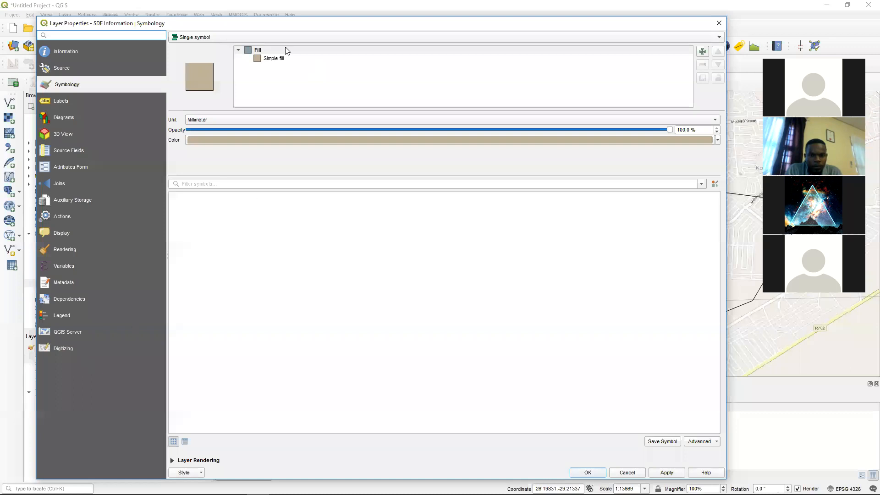
pyautogui.click(269, 27)
pyautogui.click(222, 47)
pyautogui.click(705, 51)
pyautogui.click(392, 73)
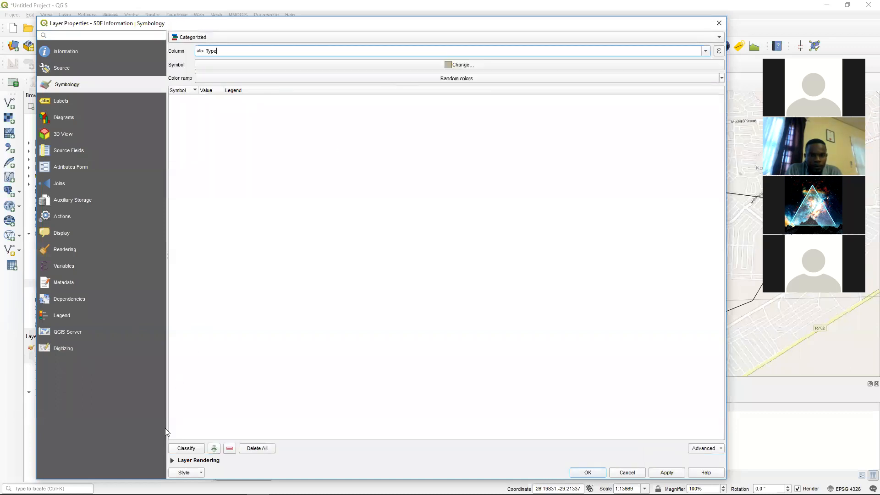
pyautogui.click(190, 448)
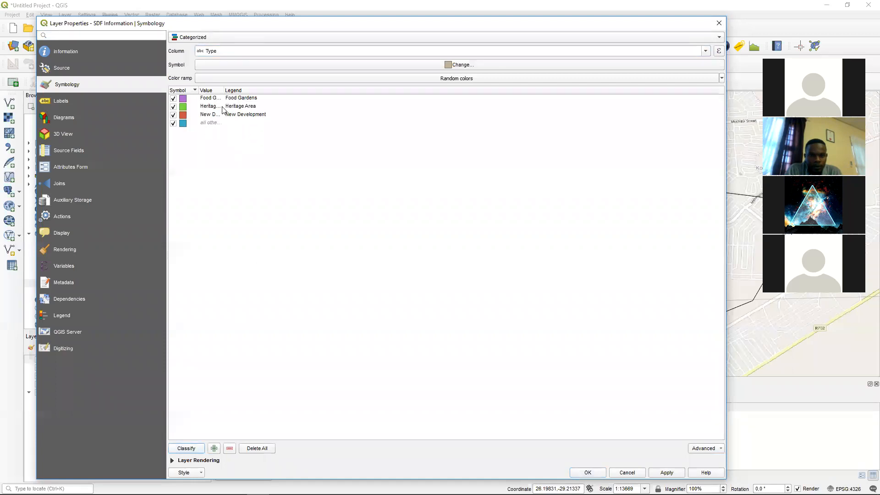
# - Apply the categorized symbology to SDF Information and set the New Development fill color to dark green
pyautogui.moveTo(224, 90); pyautogui.dragTo(259, 90)
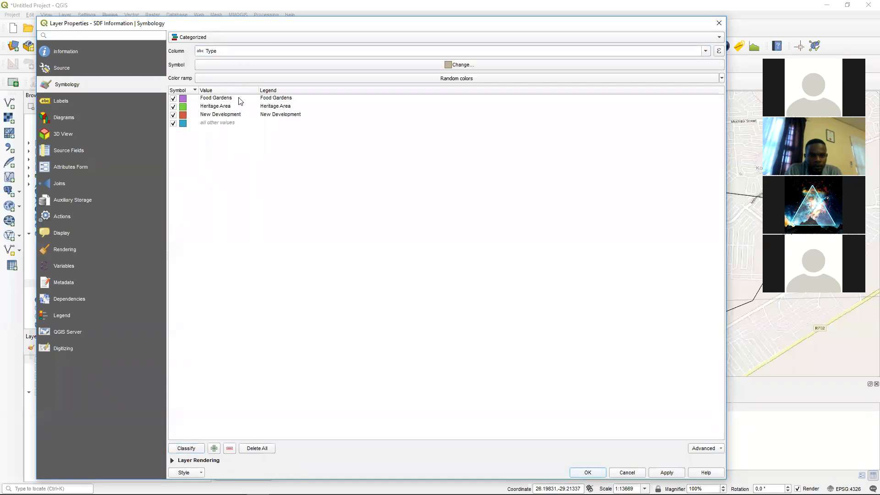
pyautogui.click(592, 473)
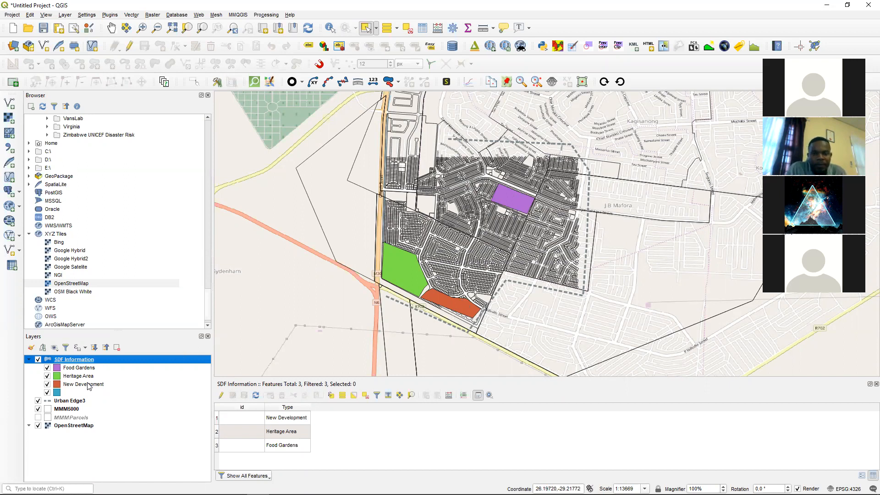
pyautogui.doubleClick(57, 385)
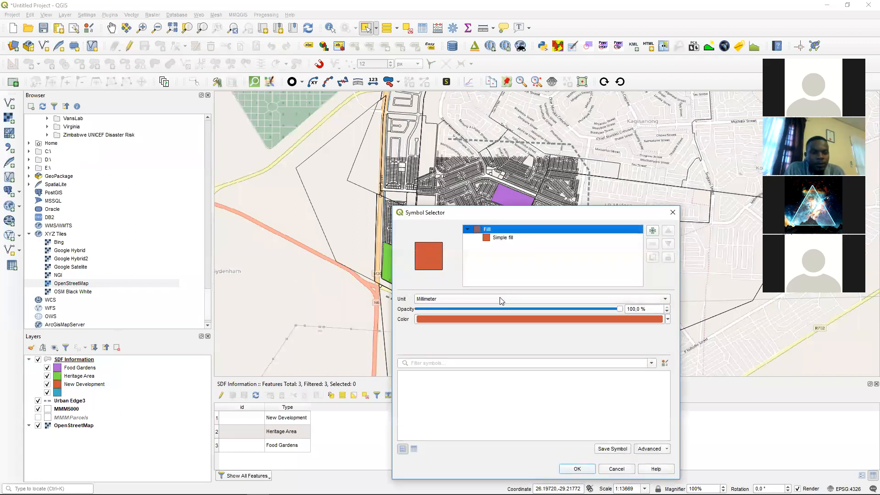
pyautogui.click(515, 239)
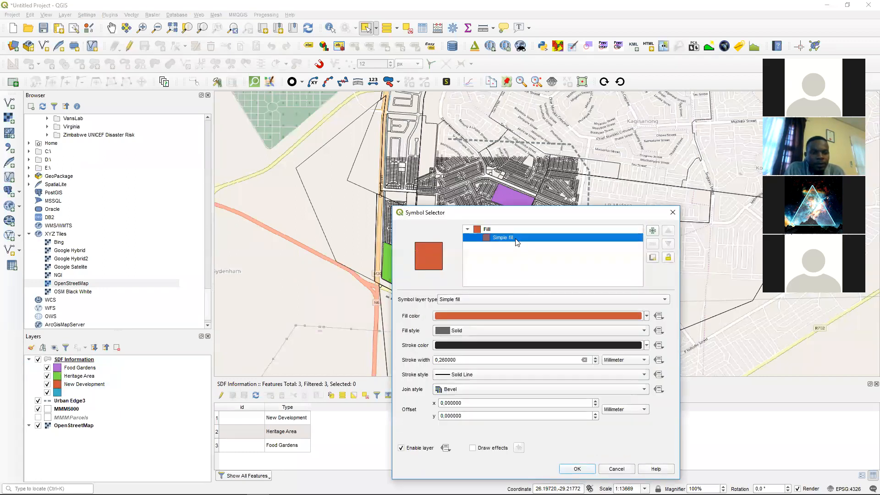
pyautogui.click(646, 316)
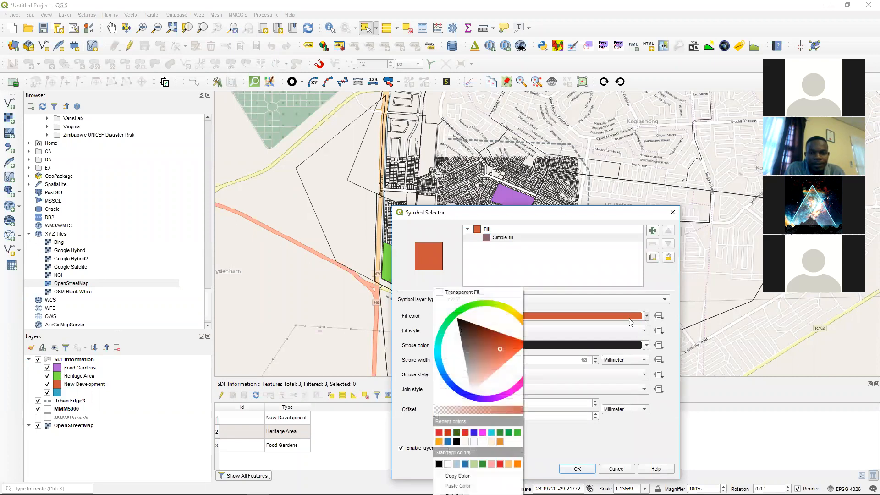
pyautogui.click(502, 432)
pyautogui.click(571, 466)
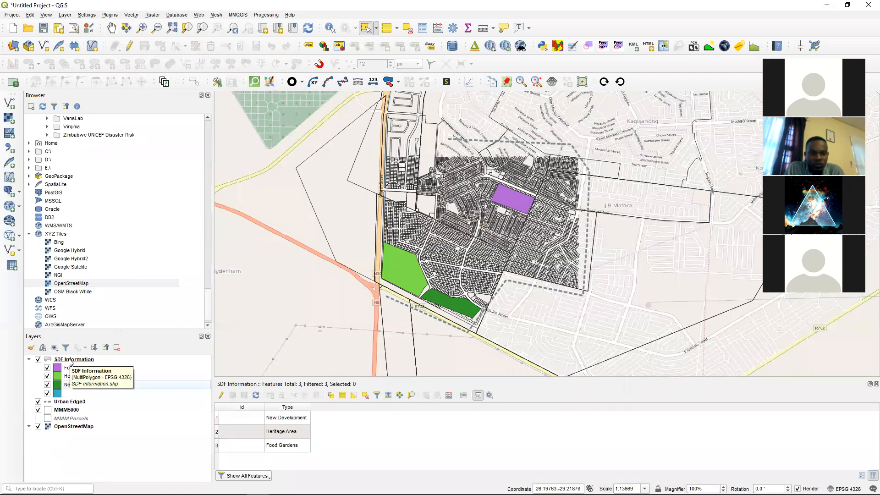
# - Set the simple fill color of the Food Gardens category to orange-red
pyautogui.doubleClick(58, 368)
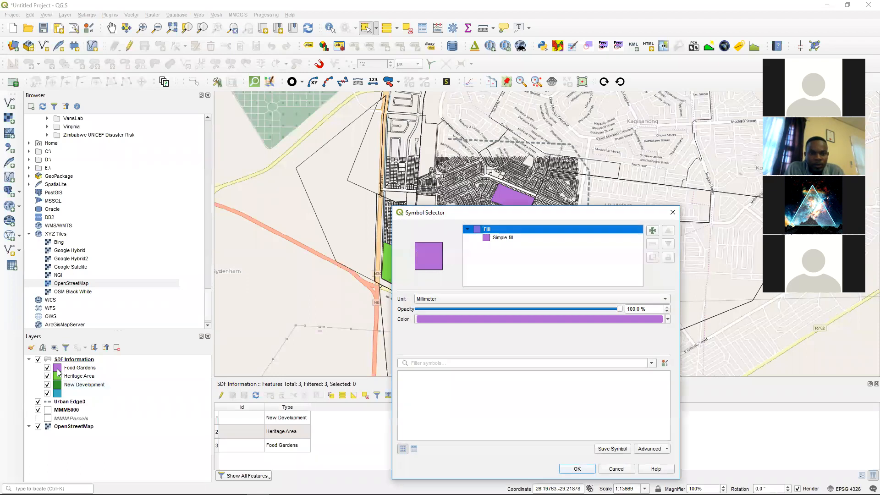
pyautogui.click(494, 241)
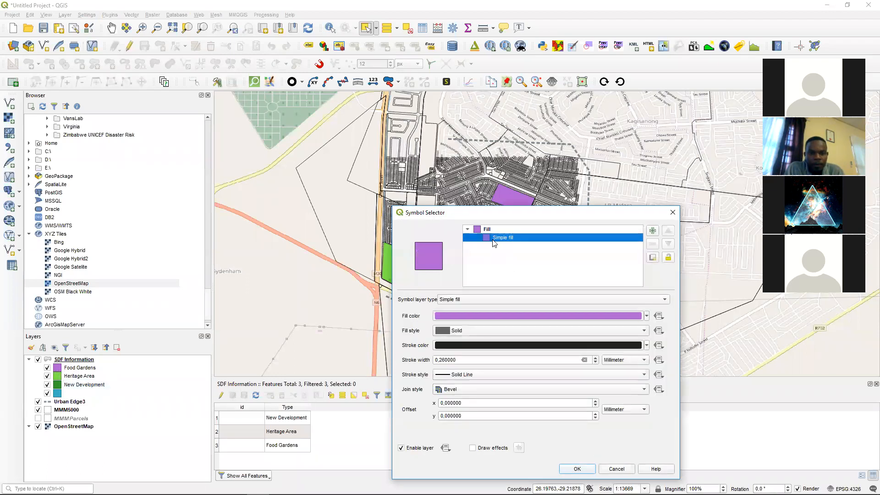
pyautogui.click(646, 316)
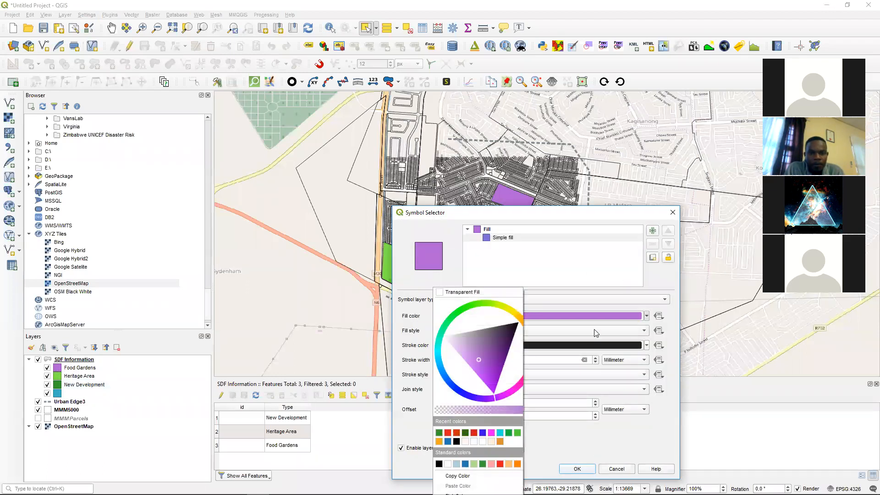
pyautogui.click(457, 433)
pyautogui.click(577, 469)
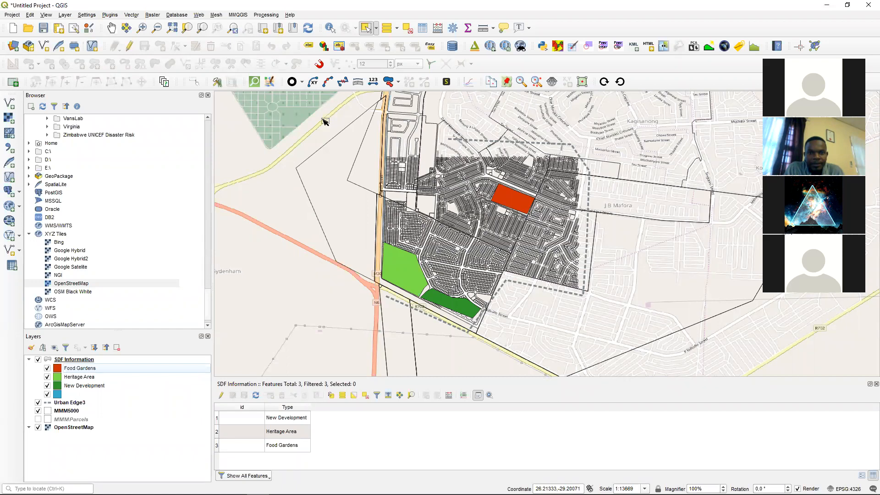
# - Identify an MMM5000 stand in the southeastern block near the urban edge and review its attributes
pyautogui.click(142, 28)
pyautogui.moveTo(532, 251); pyautogui.dragTo(592, 296)
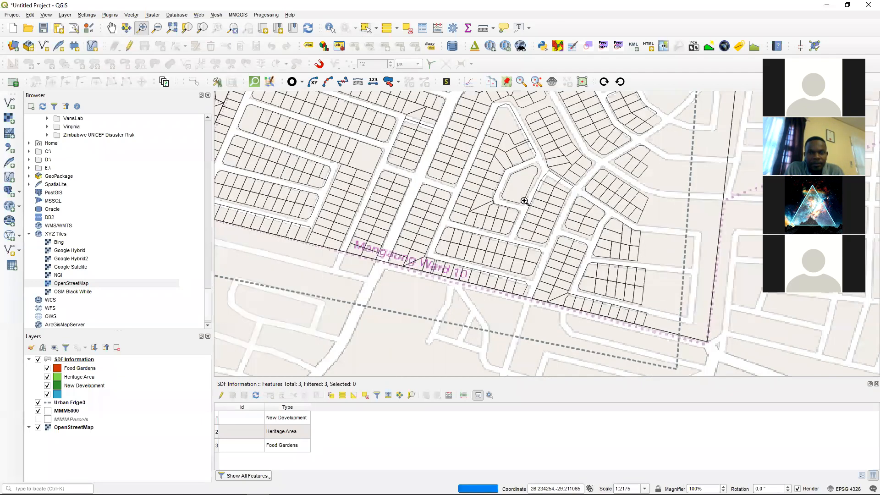
pyautogui.click(673, 336)
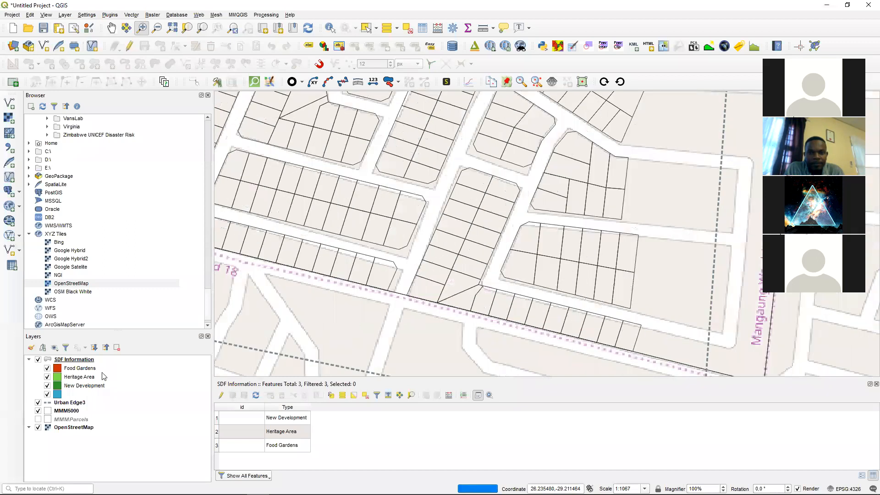
pyautogui.click(71, 411)
pyautogui.click(329, 28)
pyautogui.click(518, 273)
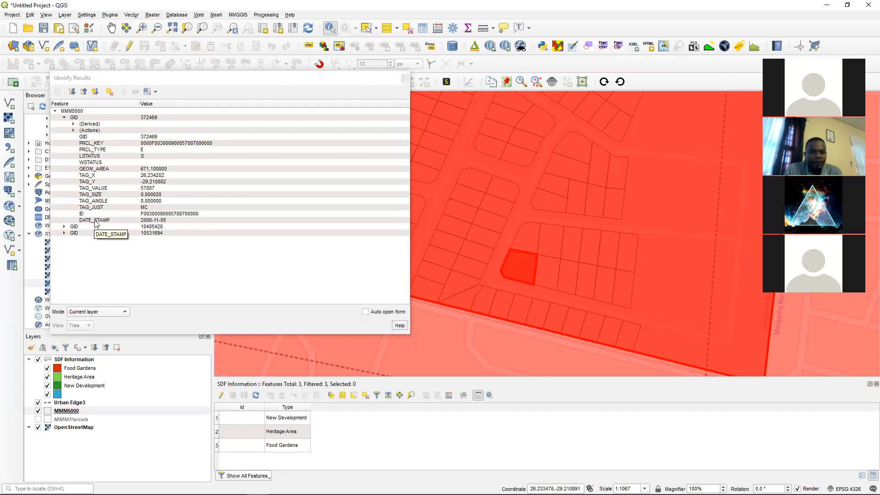
pyautogui.click(405, 78)
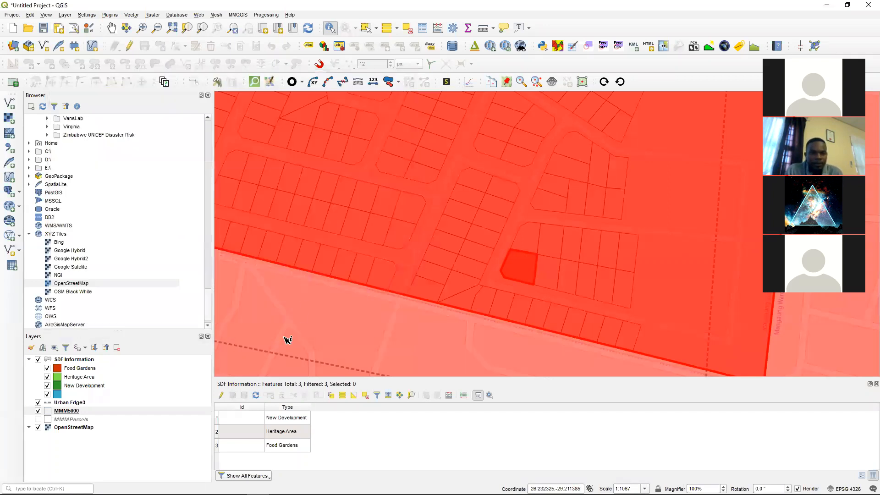
# - Open the MMM5000 layer's attribute table and close the SDF Information table
pyautogui.rightClick(89, 410)
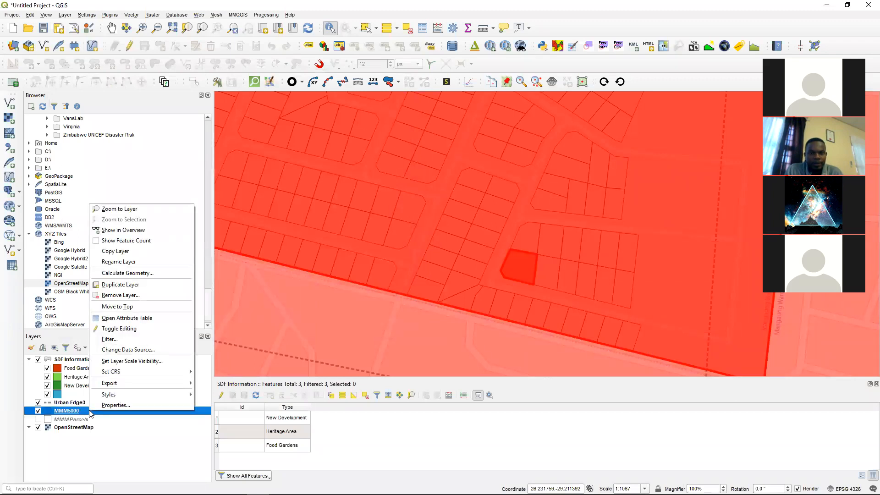
pyautogui.click(113, 320)
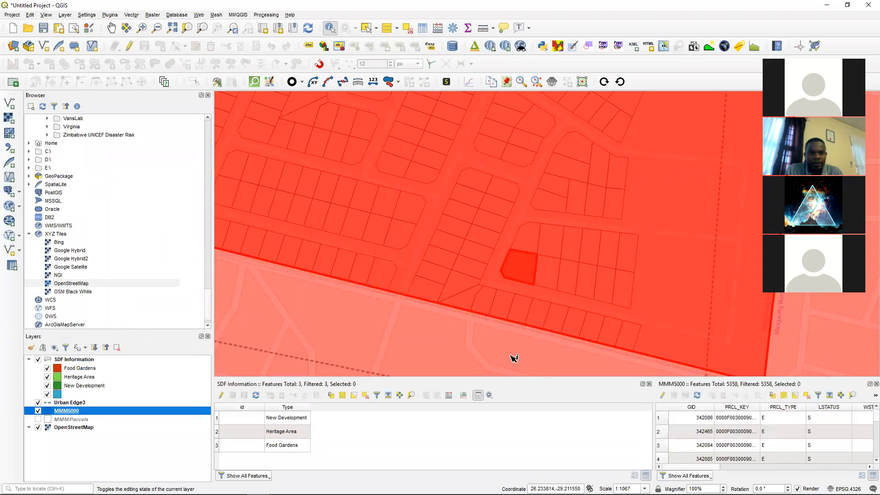
pyautogui.click(649, 383)
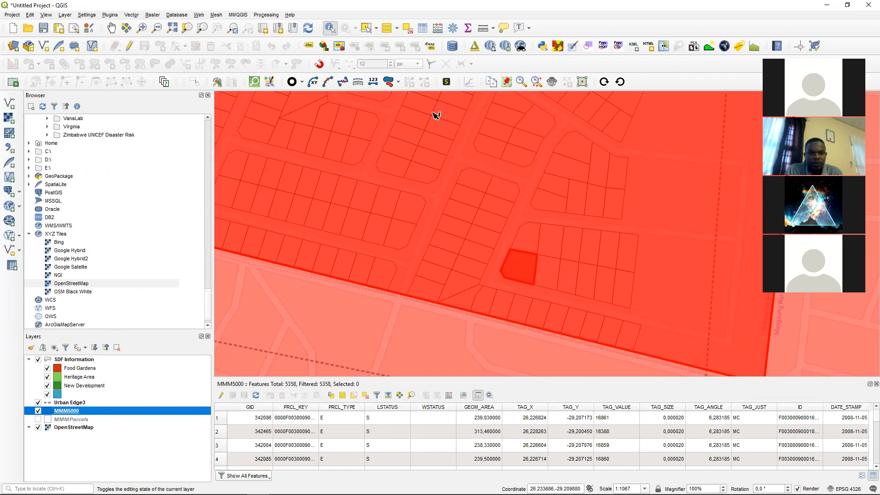
# - Select the southeastern block of MMM5000 stands with a rectangle and bring the selected records to the top of the undocked attribute table
pyautogui.click(367, 28)
pyautogui.moveTo(524, 226); pyautogui.dragTo(622, 290)
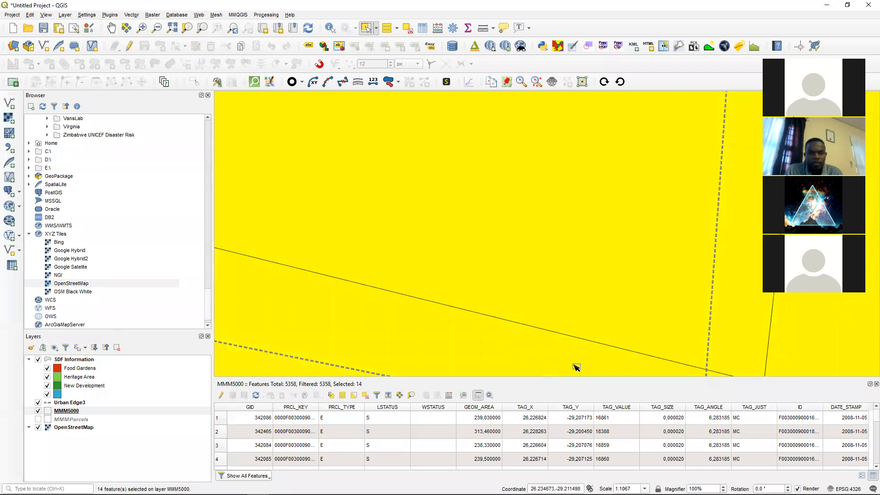
pyautogui.moveTo(572, 387); pyautogui.dragTo(428, 275)
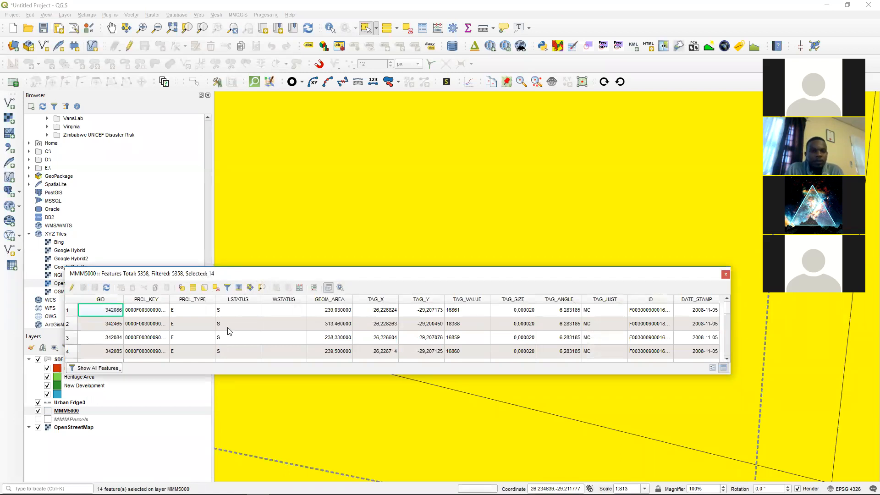
pyautogui.click(239, 288)
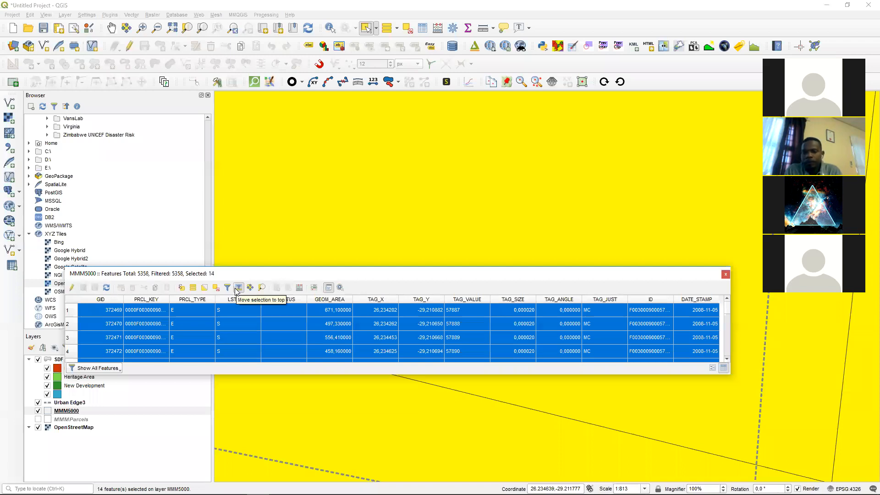
pyautogui.scroll(-1, 264, 341)
pyautogui.scroll(1, 265, 341)
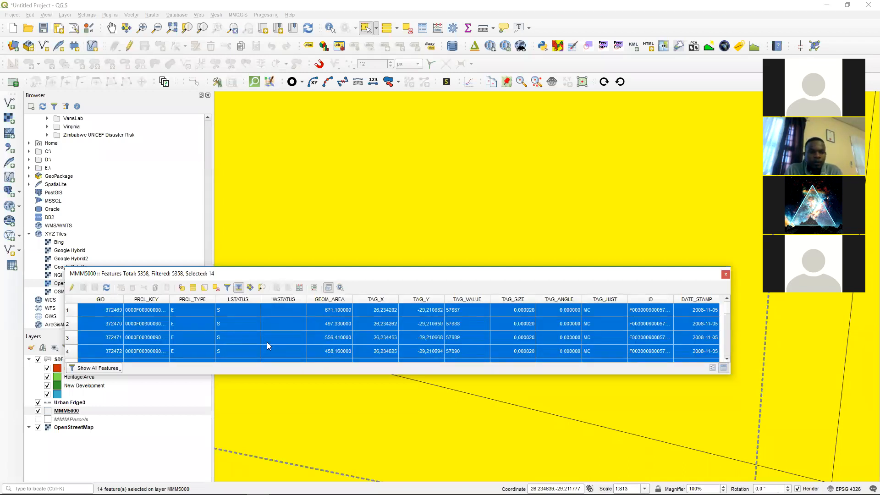
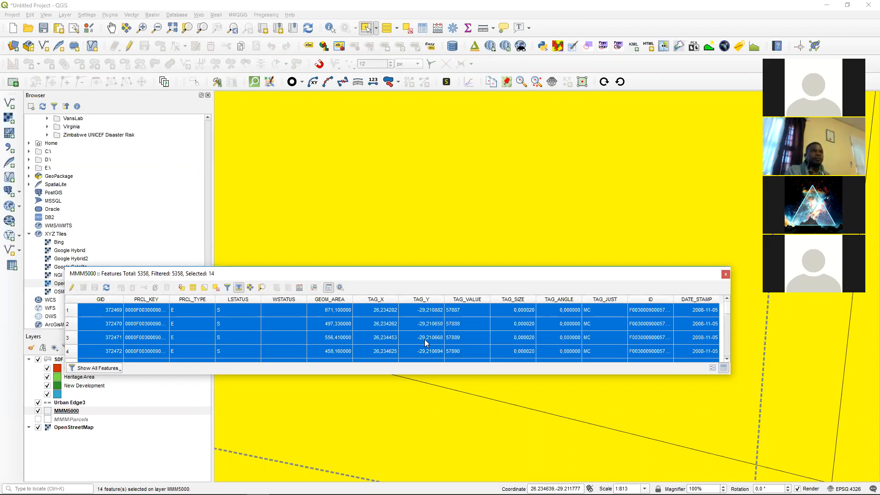
# - Define a new Text (string) field named Type with length 30 in the Field Calculator, updating only the selected features
pyautogui.click(298, 289)
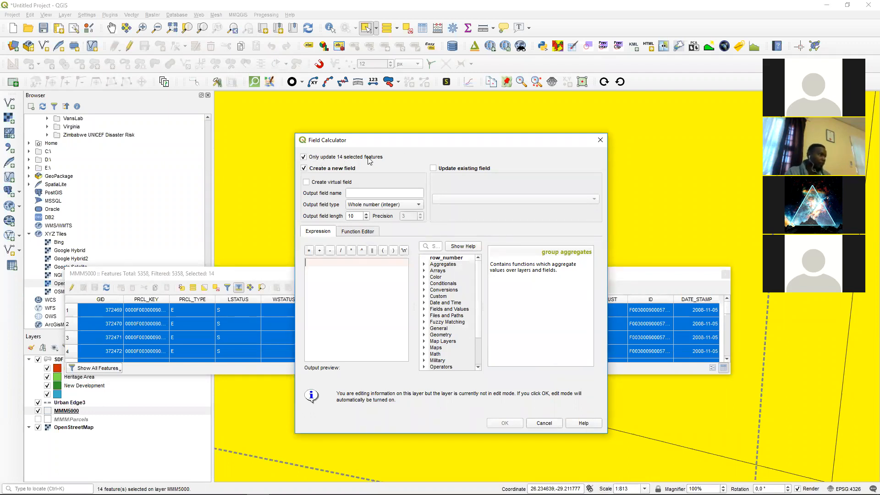
pyautogui.click(666, 423)
pyautogui.click(319, 172)
pyautogui.click(351, 192)
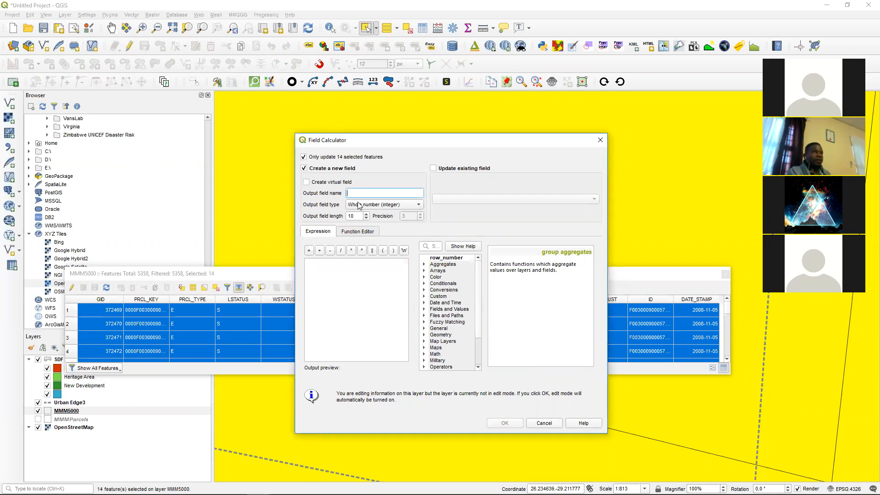
pyautogui.write('Type')
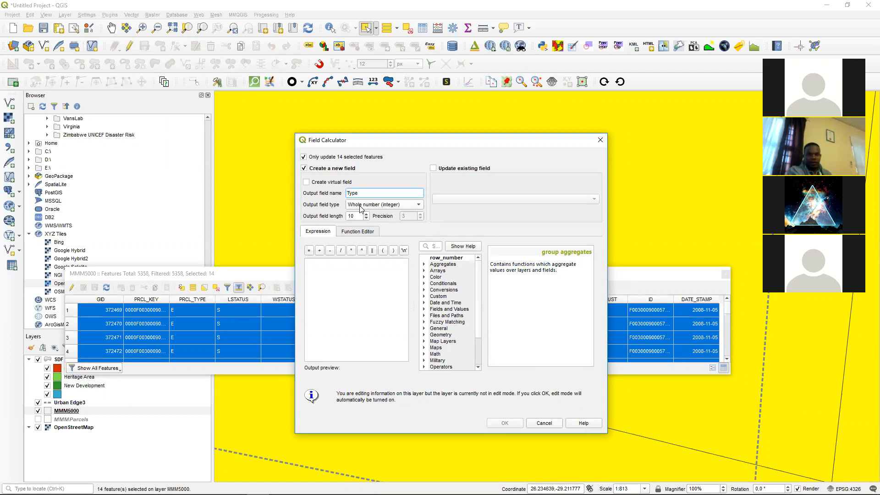
pyautogui.click(361, 208)
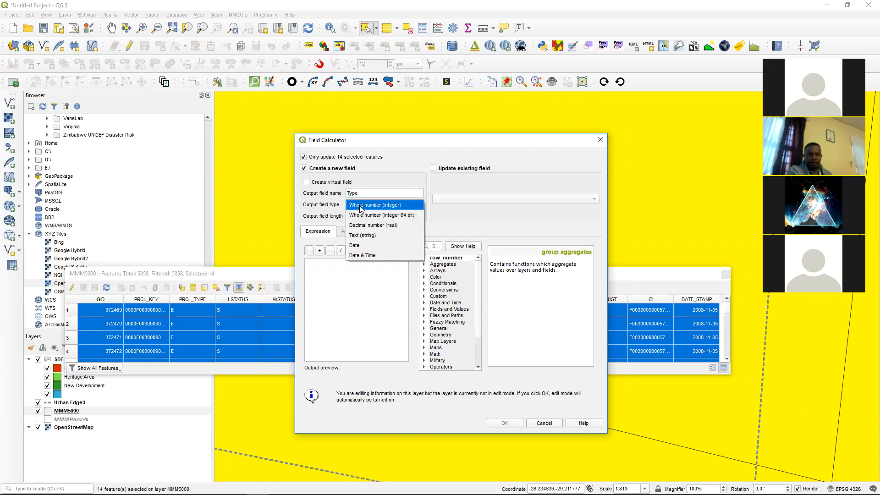
pyautogui.click(360, 228)
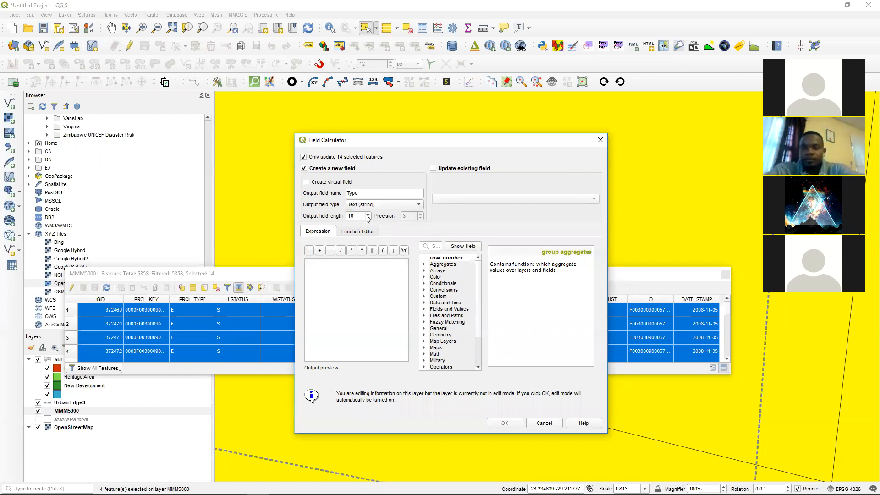
pyautogui.moveTo(362, 217); pyautogui.dragTo(336, 221)
pyautogui.write('30')
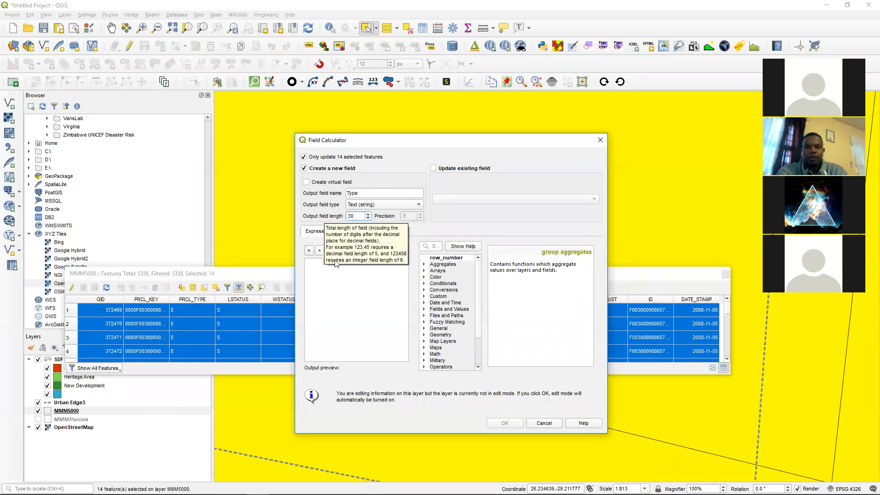
# - Fill the new Type field with the expression 'Res1' for the selected stands and check the Type column in the table
pyautogui.click(341, 276)
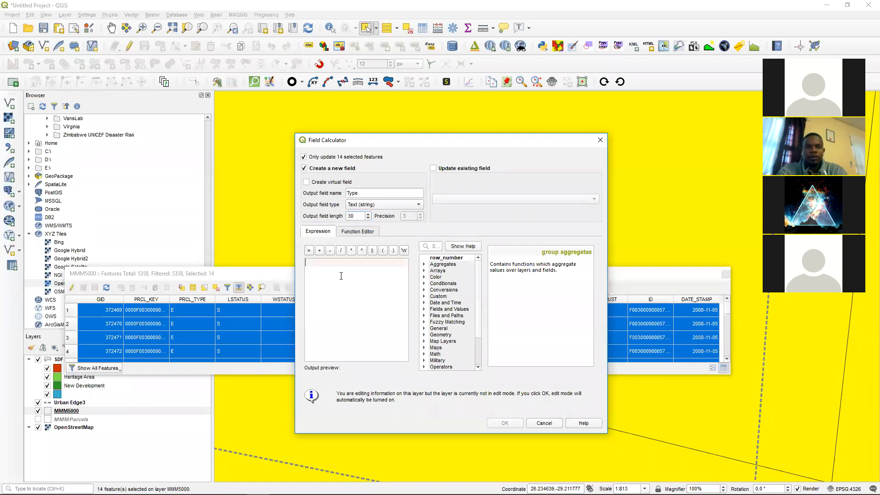
pyautogui.write('Res1')
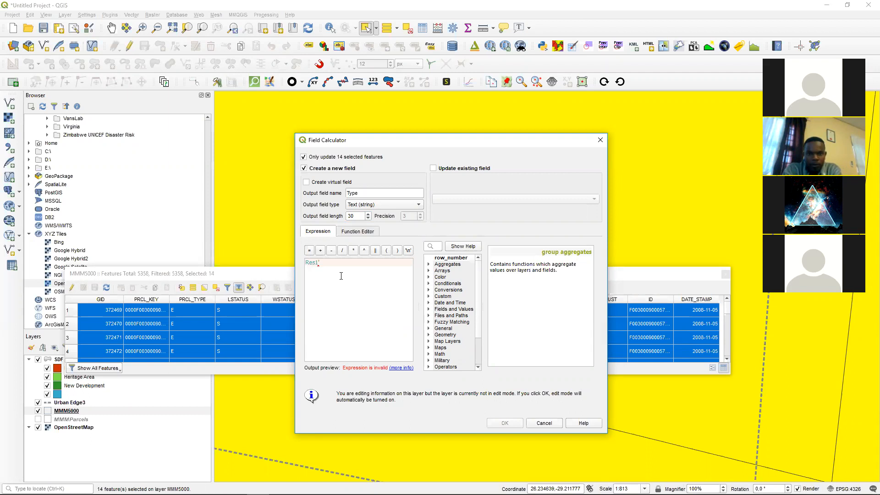
pyautogui.write("'")
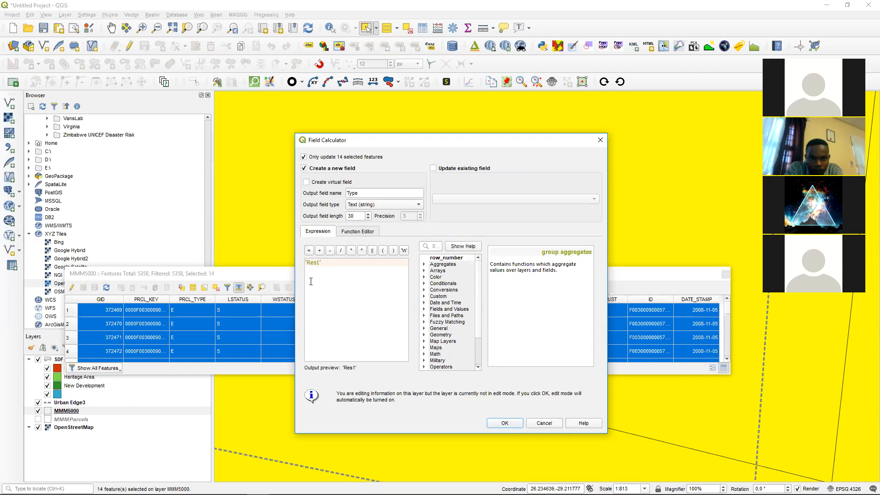
pyautogui.click(505, 423)
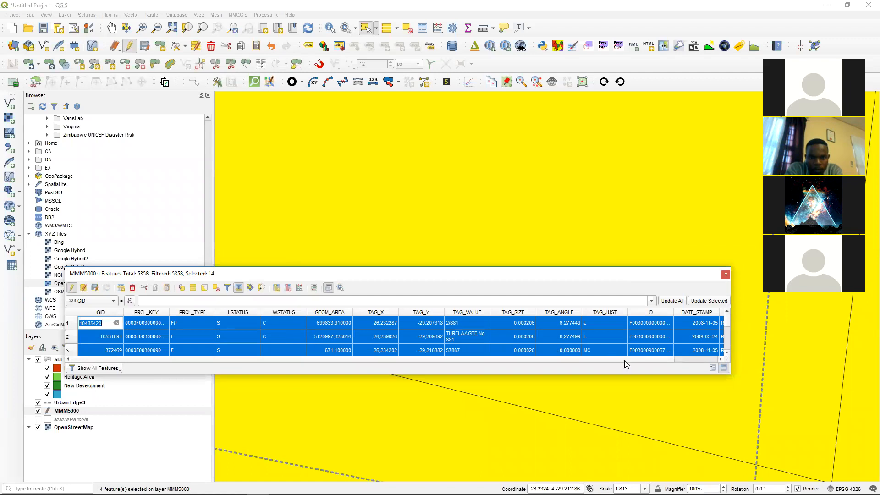
pyautogui.moveTo(653, 359); pyautogui.dragTo(702, 356)
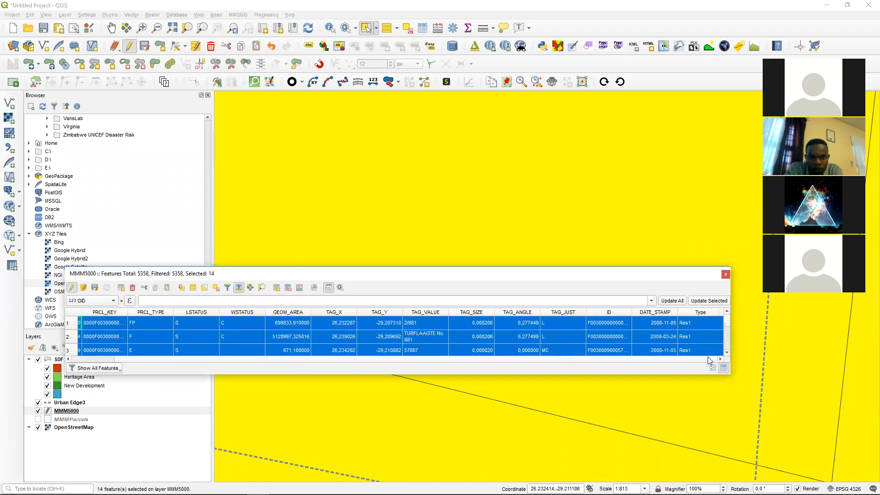
pyautogui.click(726, 353)
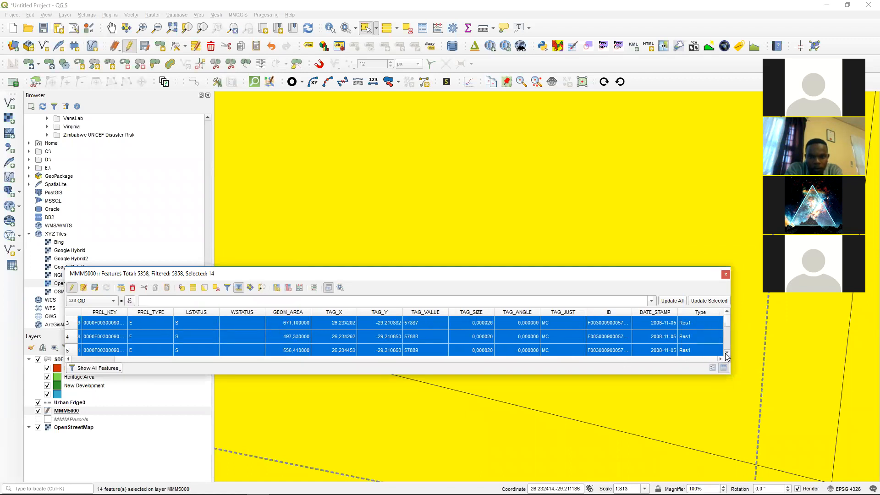
pyautogui.click(726, 353)
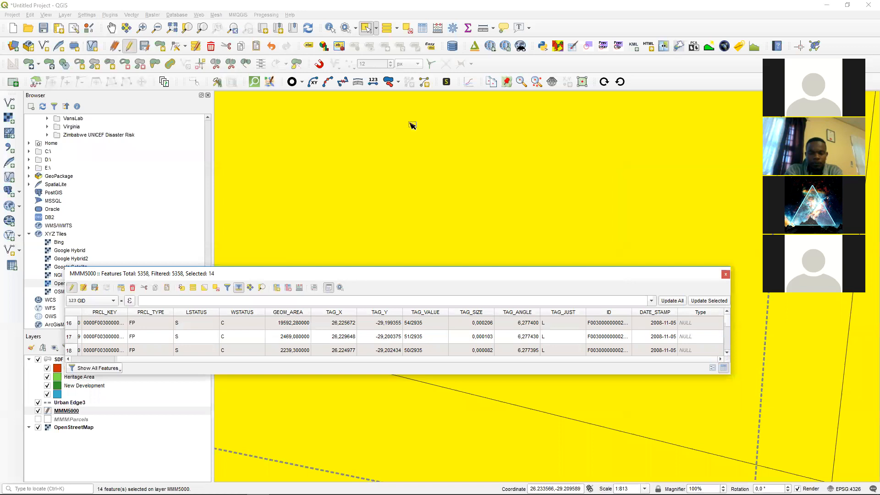
# - Replace the selection with a small rectangle of MMM5000 stands west of the previous block, keeping selected records first in the attribute table
pyautogui.click(355, 173)
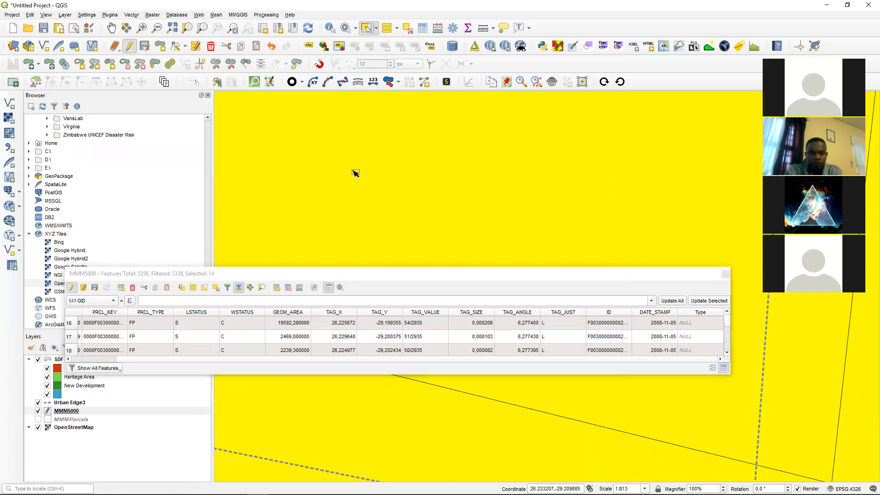
pyautogui.doubleClick(661, 8)
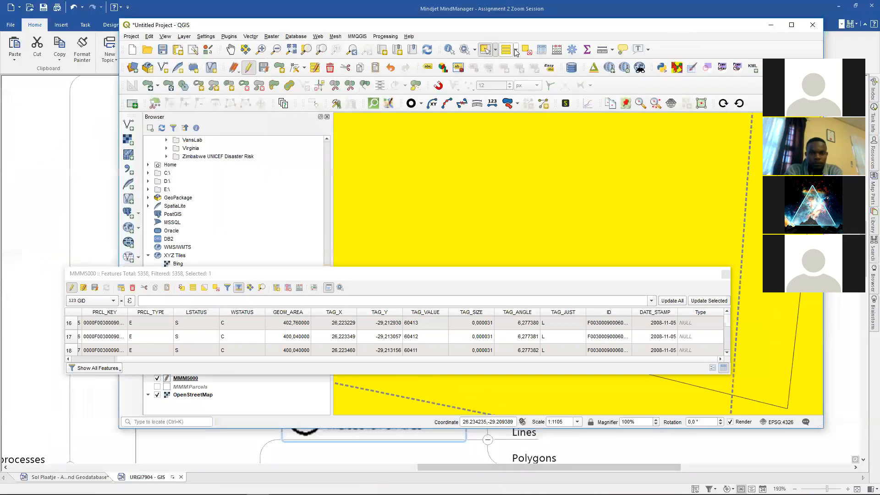
pyautogui.click(791, 25)
pyautogui.scroll(-1, 474, 247)
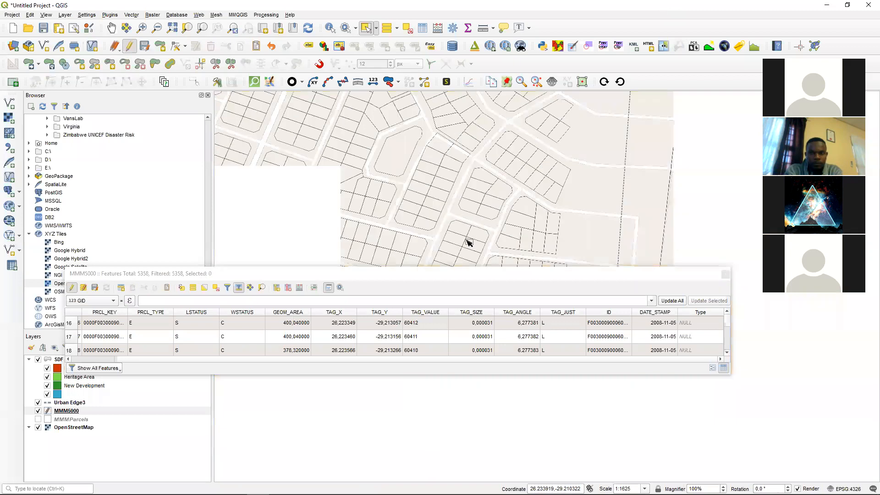
pyautogui.moveTo(276, 172); pyautogui.dragTo(281, 222)
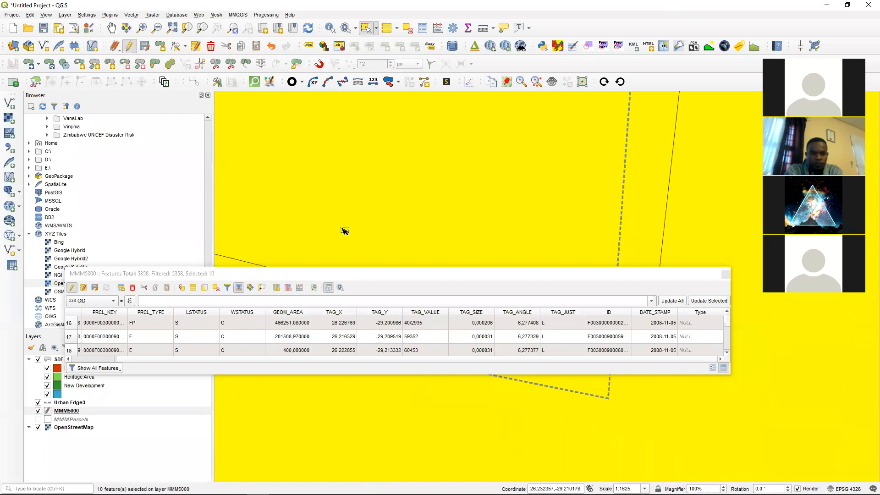
pyautogui.click(239, 290)
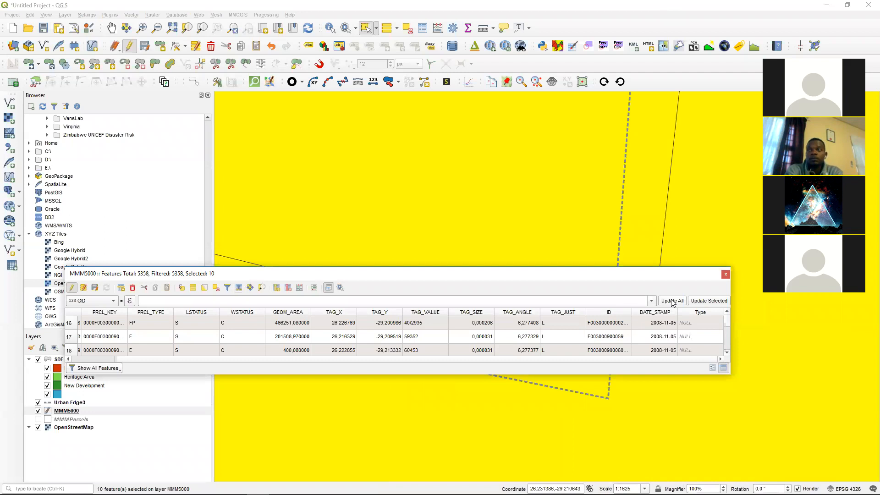
pyautogui.click(239, 287)
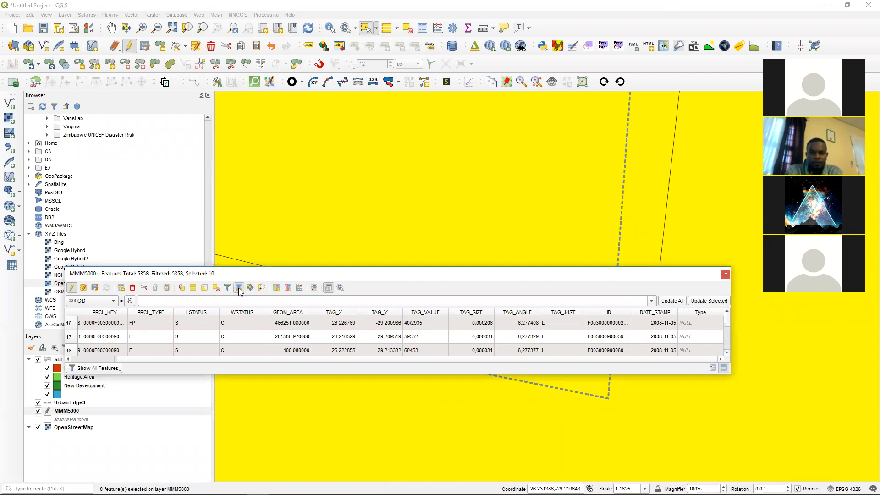
# - Examine the Type values of the newly selected stands in the attribute table
pyautogui.scroll(8, 393, 338)
pyautogui.scroll(-6, 393, 338)
pyautogui.scroll(6, 393, 337)
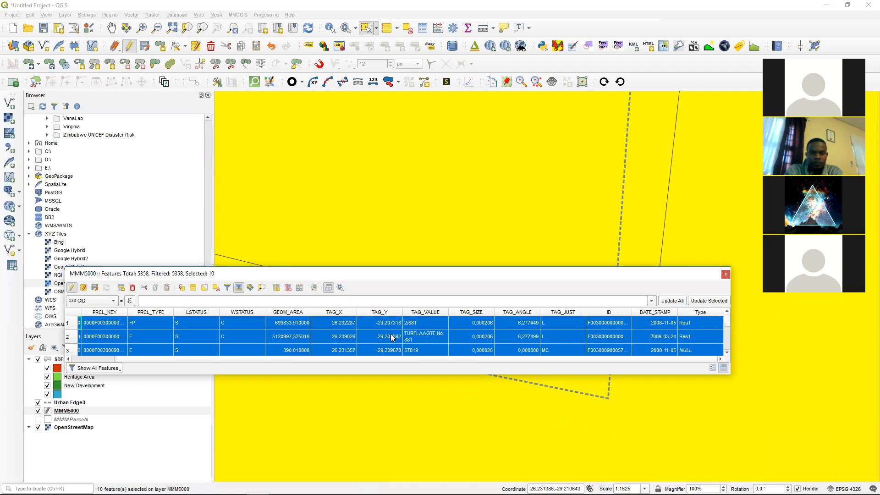
pyautogui.scroll(-2, 651, 344)
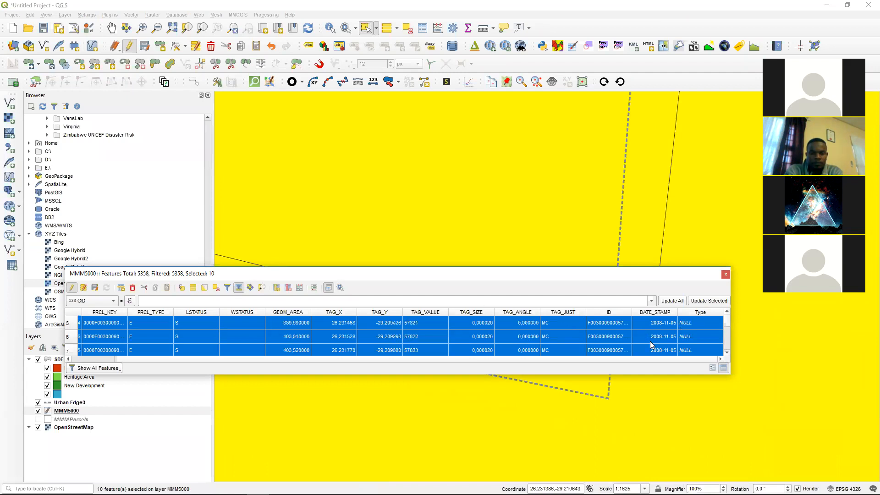
pyautogui.scroll(2, 677, 340)
pyautogui.scroll(-2, 684, 335)
pyautogui.scroll(-1, 687, 349)
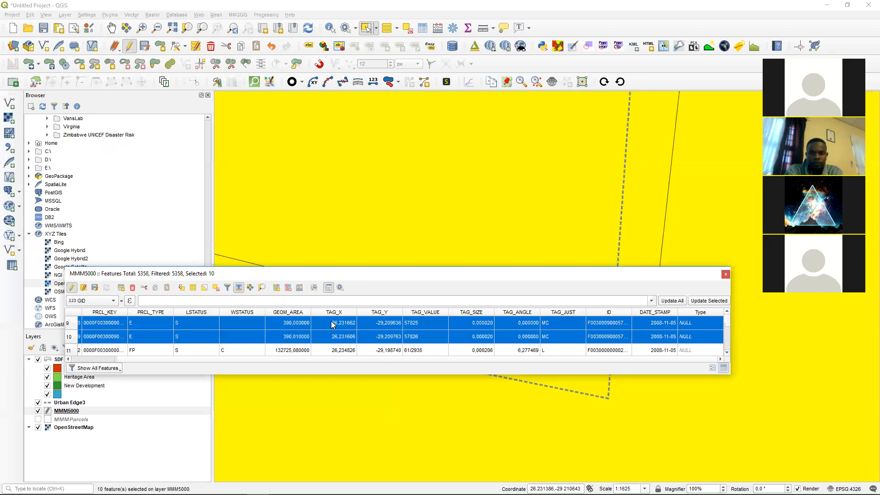
# - Update the existing Type field with the expression 'Com1' for only the selected stands, and check the Type column
pyautogui.click(299, 288)
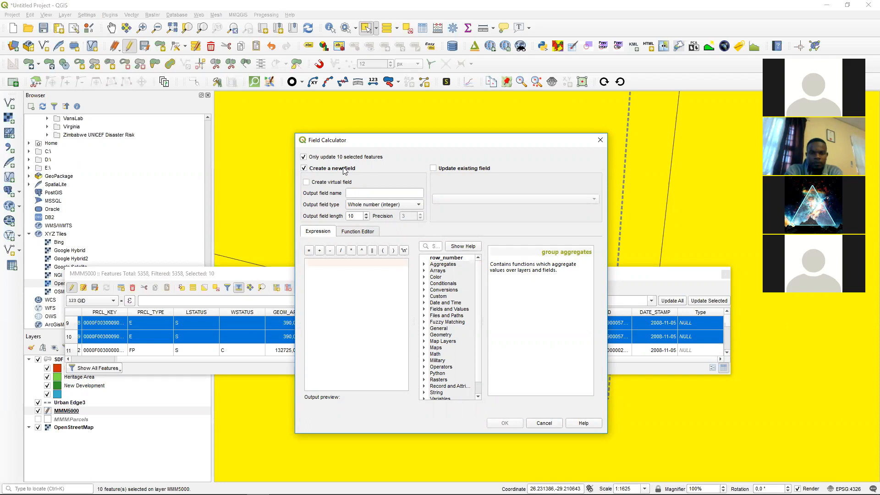
pyautogui.click(433, 168)
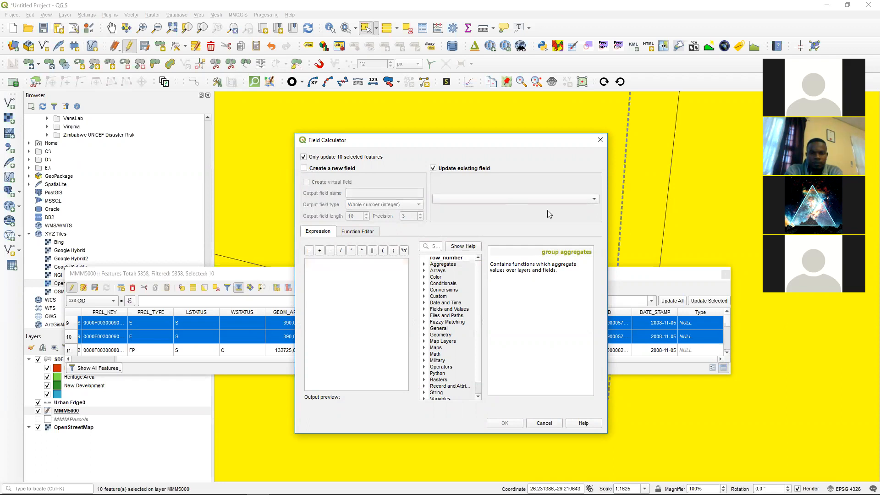
pyautogui.click(596, 202)
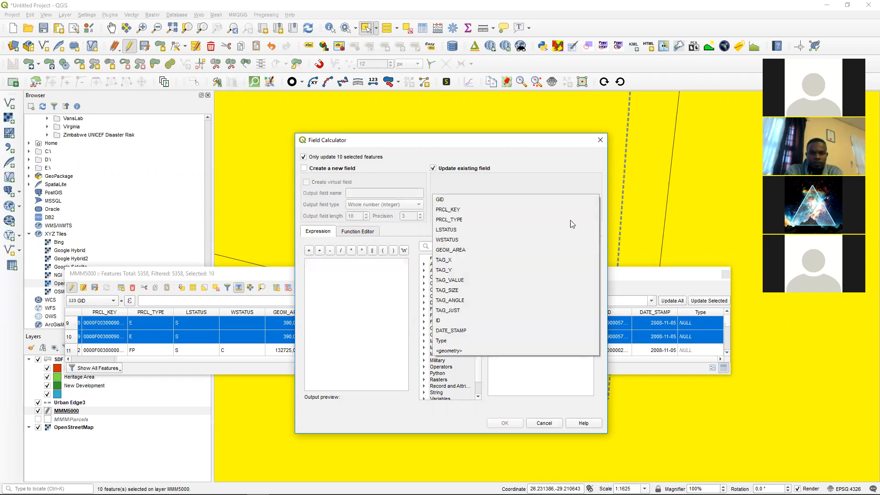
pyautogui.click(449, 344)
pyautogui.click(352, 281)
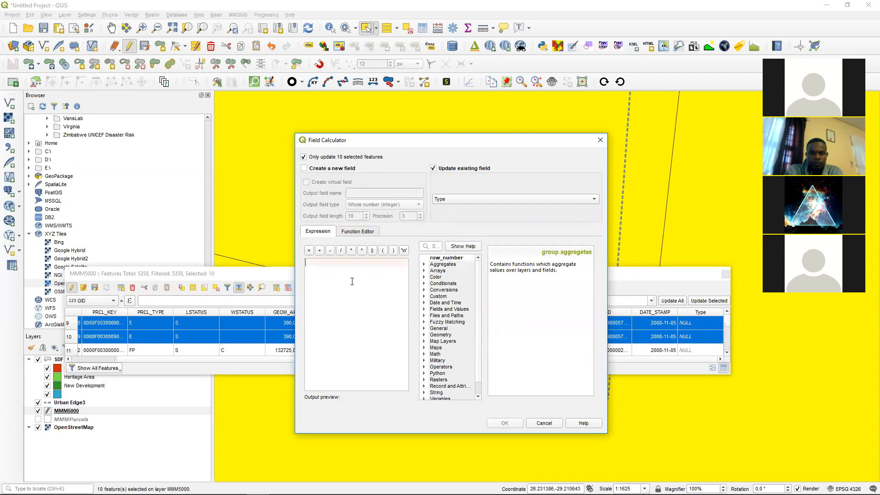
pyautogui.write("'")
pyautogui.press('BackSpace')
pyautogui.write("'Co")
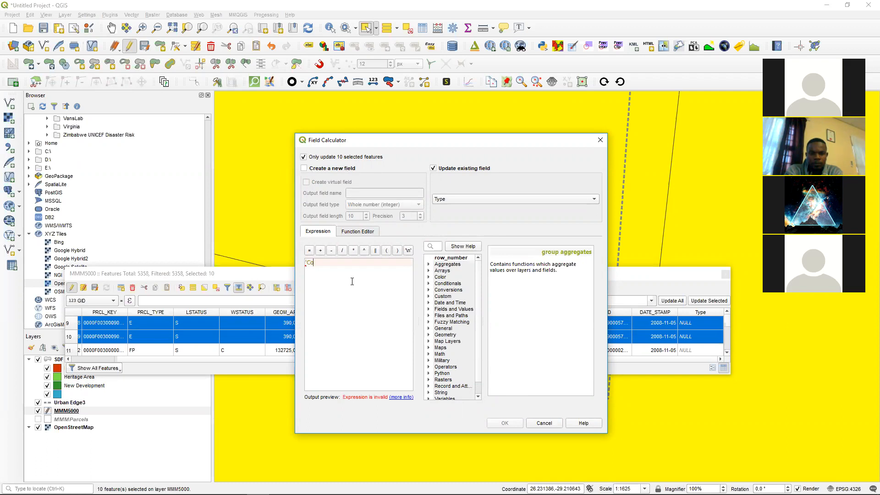
pyautogui.write("m1'")
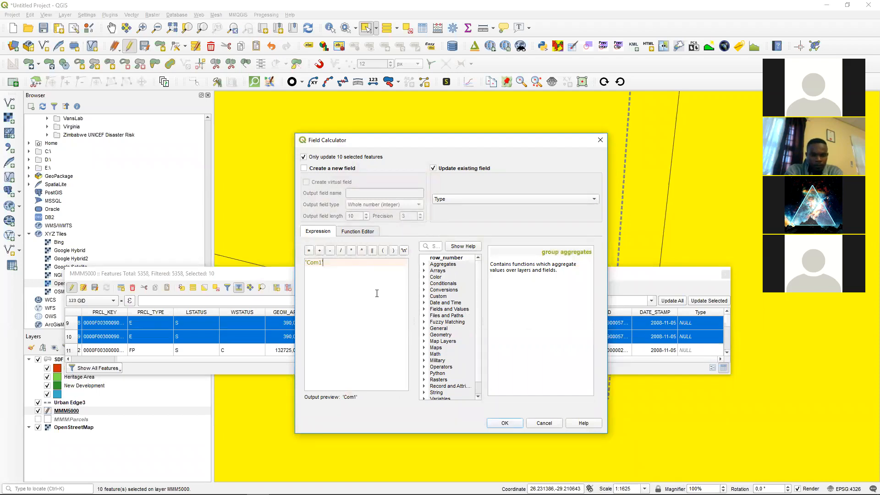
pyautogui.click(504, 423)
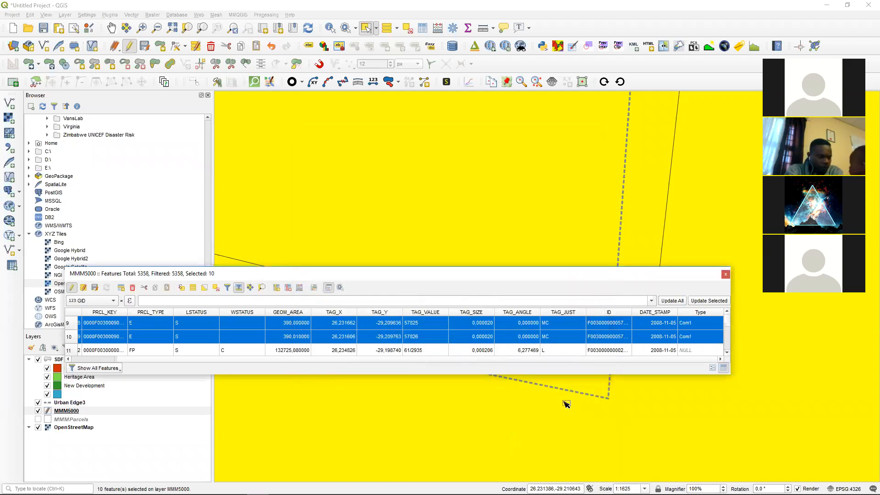
pyautogui.click(726, 312)
pyautogui.click(726, 312)
pyautogui.click(726, 311)
pyautogui.click(726, 312)
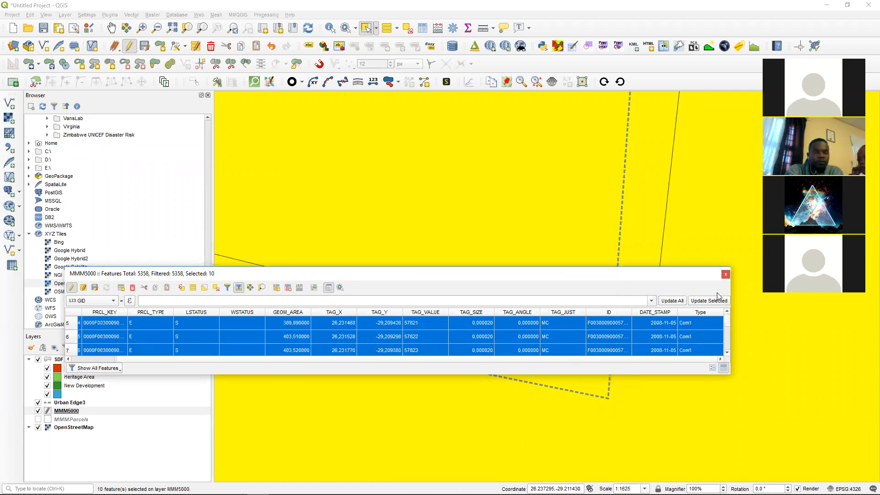
# - Clear the selection and select a few stands at the northern end of a block farther east with a small rectangle
pyautogui.click(407, 28)
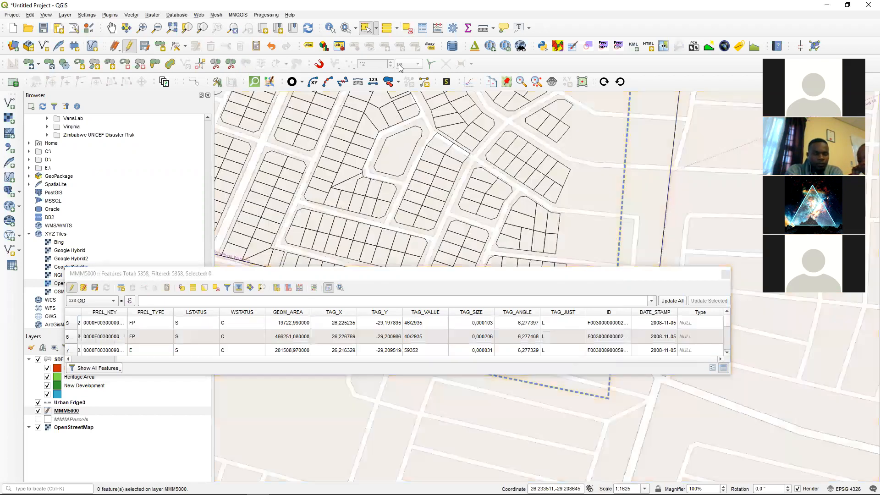
pyautogui.moveTo(458, 127); pyautogui.dragTo(472, 150)
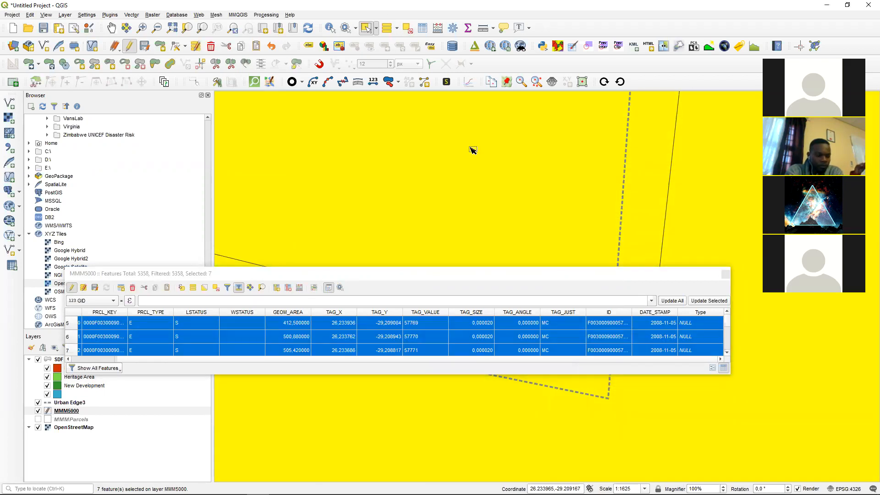
pyautogui.scroll(2, 546, 338)
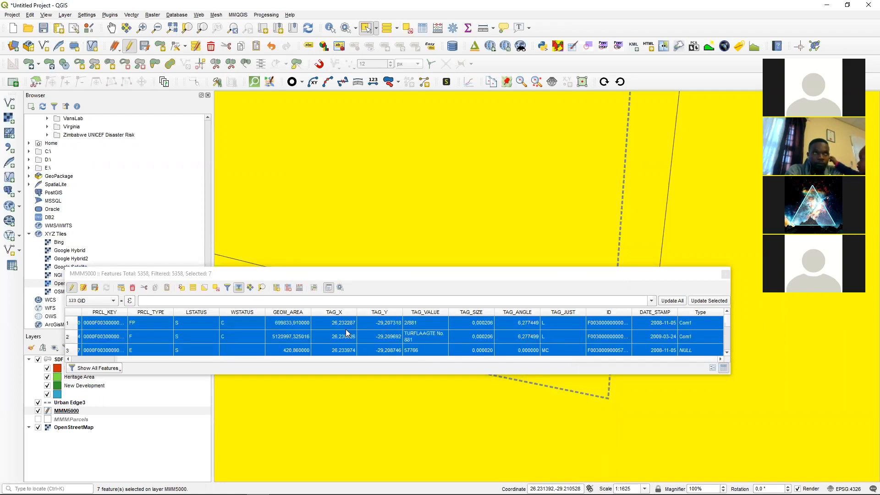
# - Update the existing Type field with the expression 'Com2' for only the selected stands
pyautogui.click(299, 287)
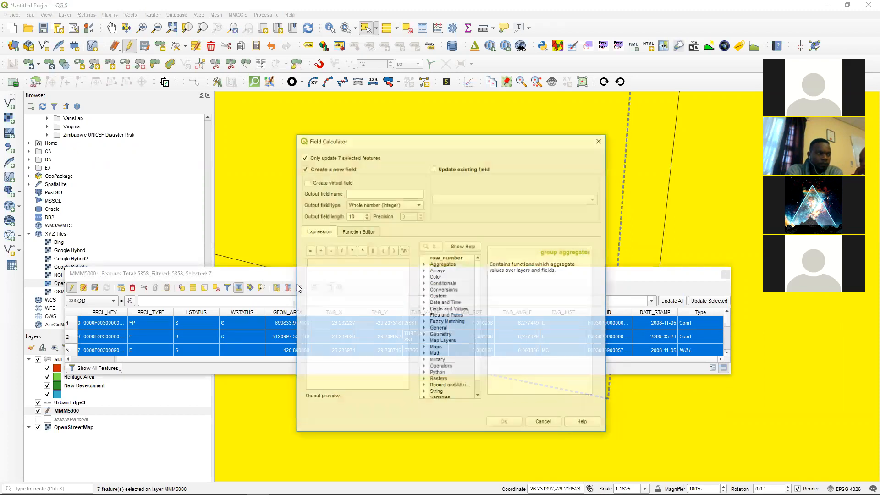
pyautogui.click(474, 167)
pyautogui.click(470, 199)
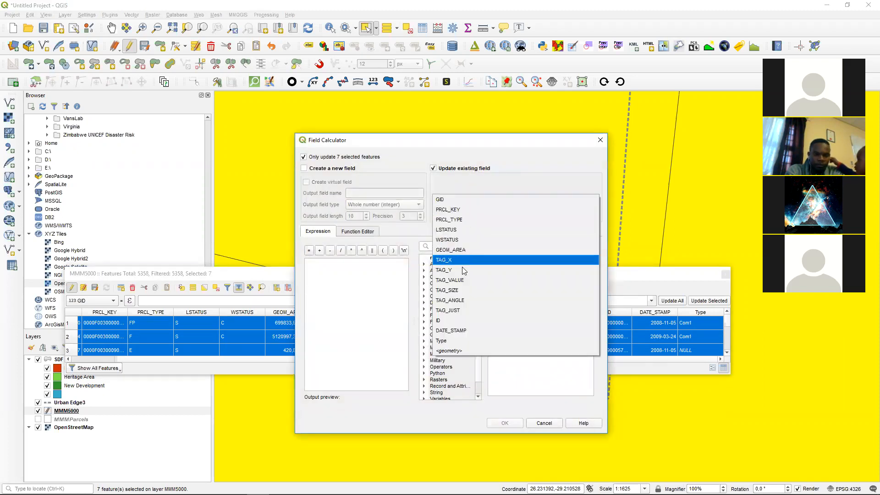
pyautogui.click(458, 341)
pyautogui.click(322, 267)
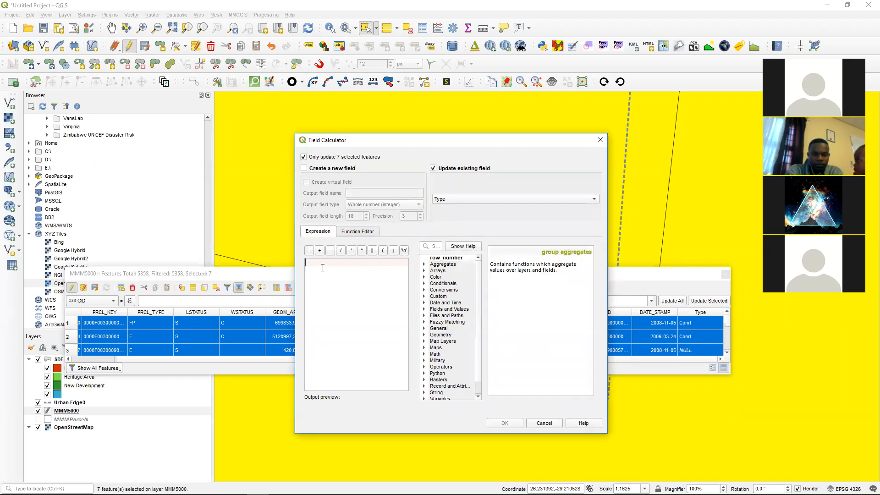
pyautogui.write("'Com2")
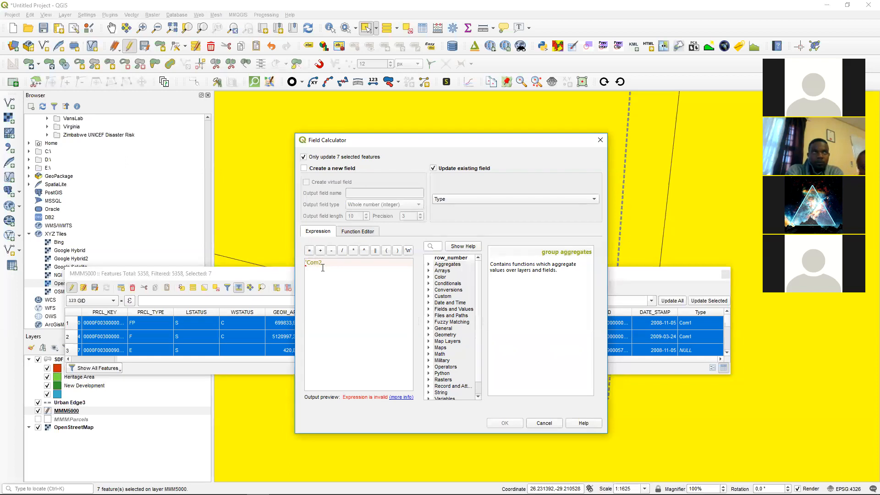
pyautogui.write("'")
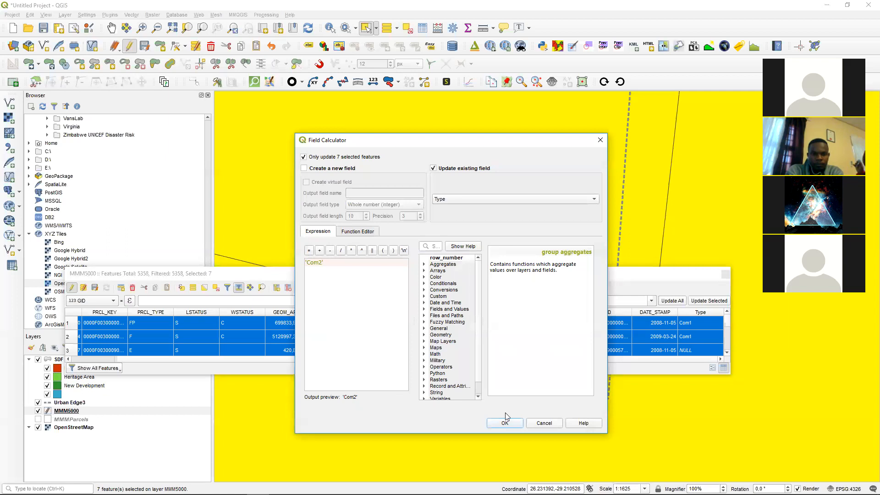
pyautogui.click(504, 423)
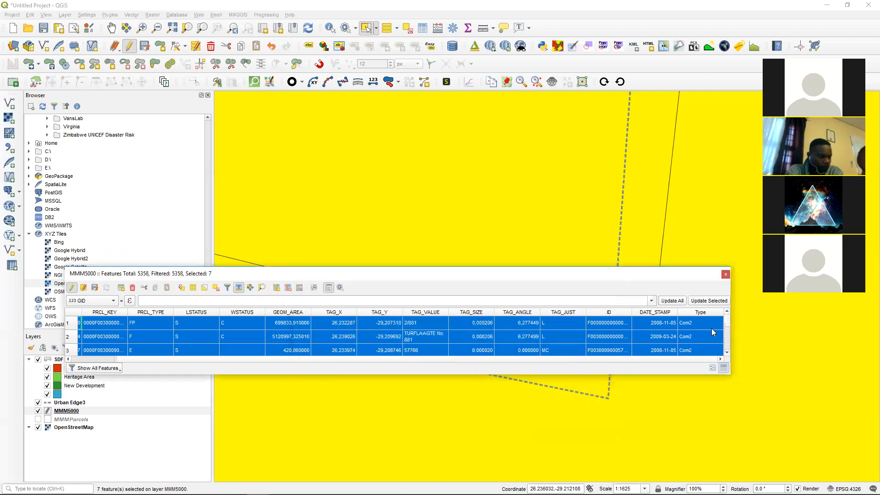
# - Close the attribute table, deselect all stands and bring the whole MMM5000 stand area into view
pyautogui.click(724, 274)
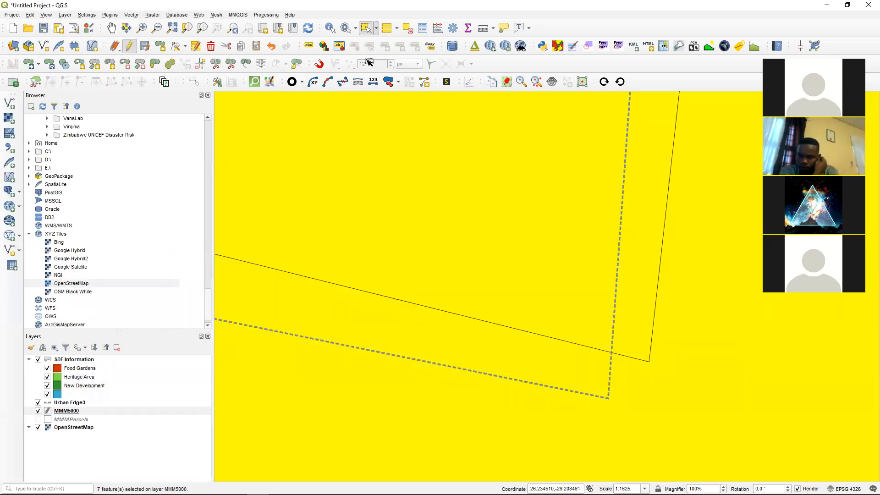
pyautogui.click(408, 29)
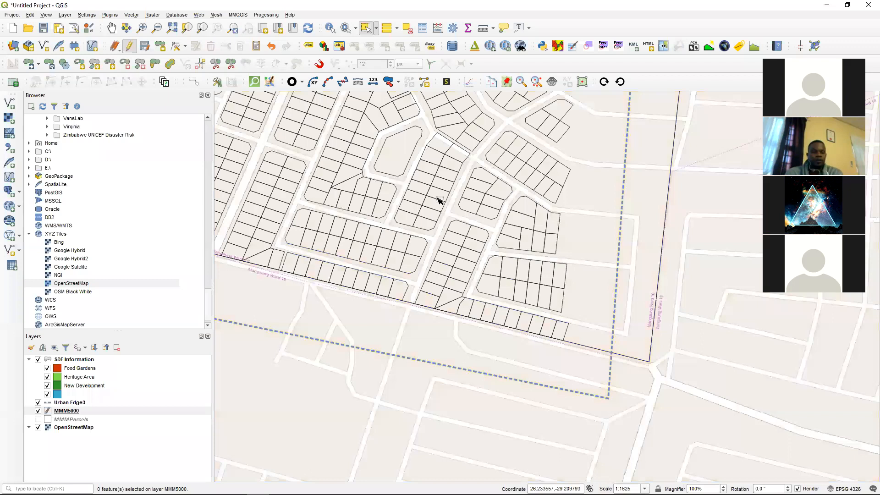
pyautogui.scroll(-2, 439, 199)
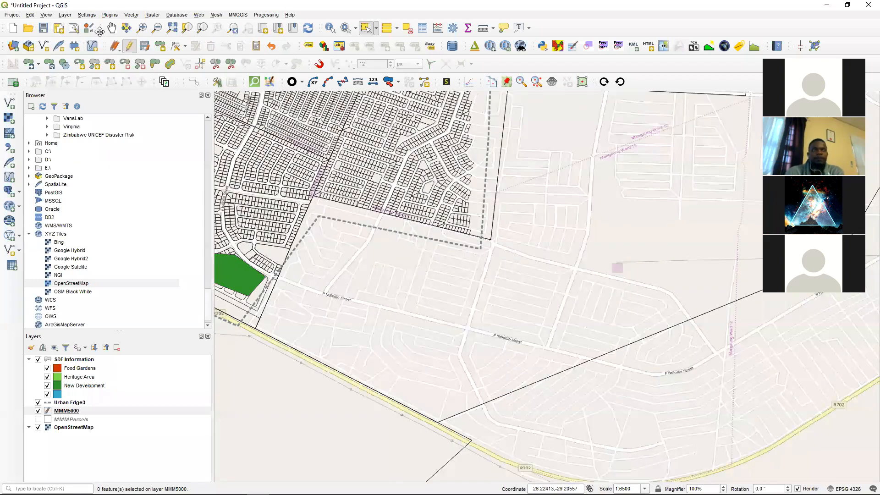
pyautogui.click(110, 31)
pyautogui.moveTo(397, 197); pyautogui.dragTo(619, 367)
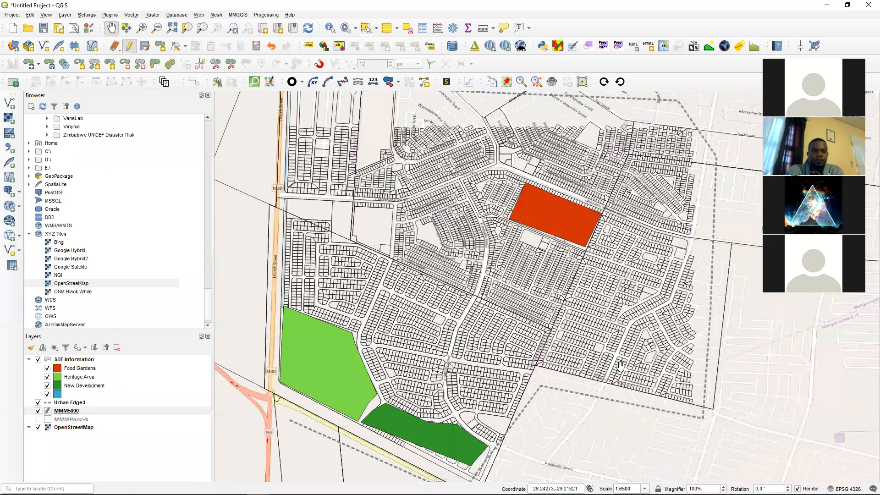
# - Set the MMM5000 layer's symbology to Categorized by the Type column, classify the values and widen the Value column
pyautogui.doubleClick(66, 411)
pyautogui.click(223, 38)
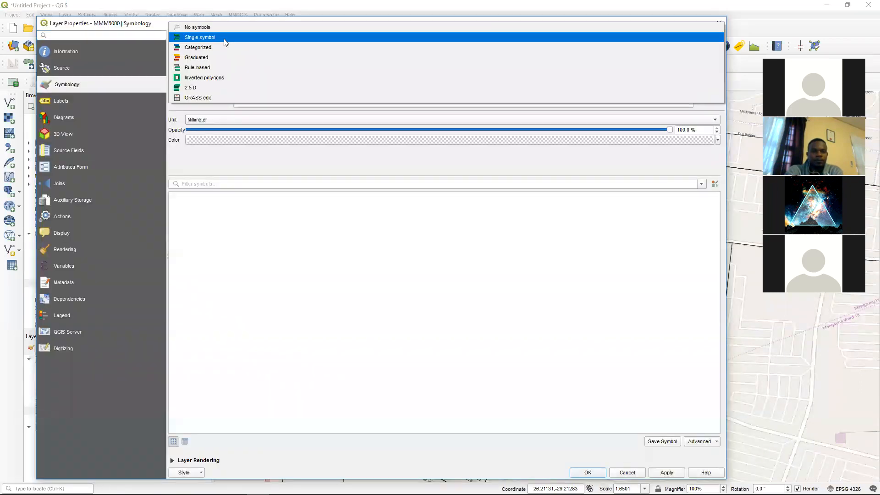
pyautogui.click(225, 45)
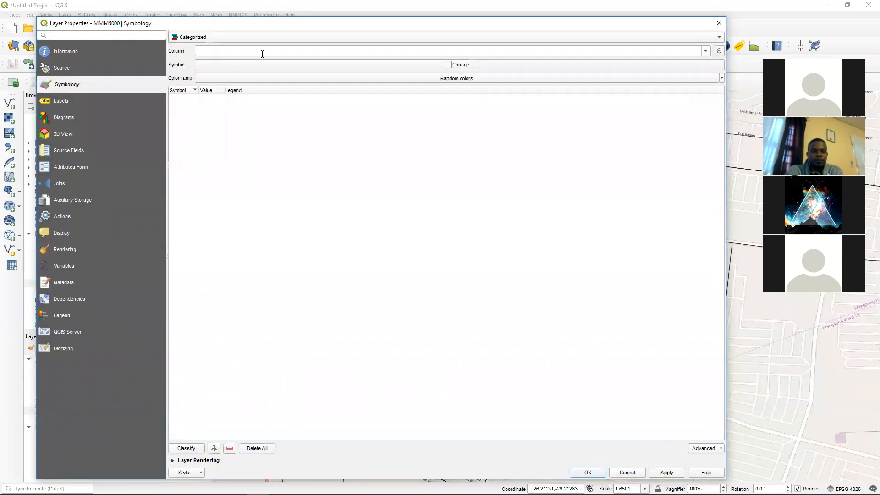
pyautogui.click(706, 51)
pyautogui.scroll(-2, 245, 137)
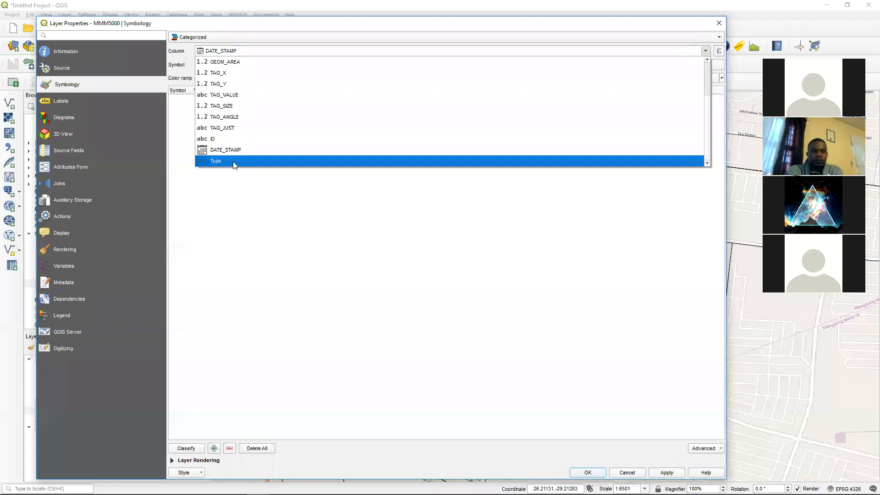
pyautogui.click(233, 162)
pyautogui.click(189, 451)
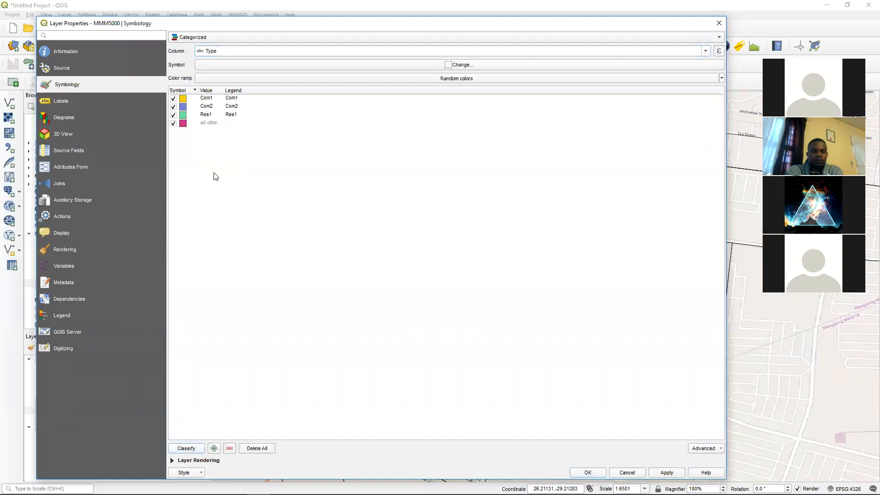
pyautogui.click(226, 91)
pyautogui.moveTo(227, 91); pyautogui.dragTo(248, 92)
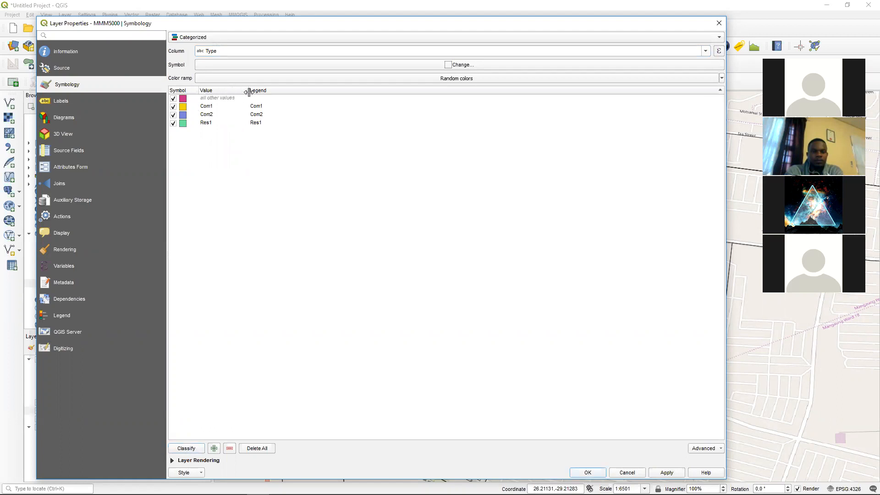
# - Give the 'all other values' category of the MMM5000 layer a transparent fill and apply the categorized symbology
pyautogui.doubleClick(183, 99)
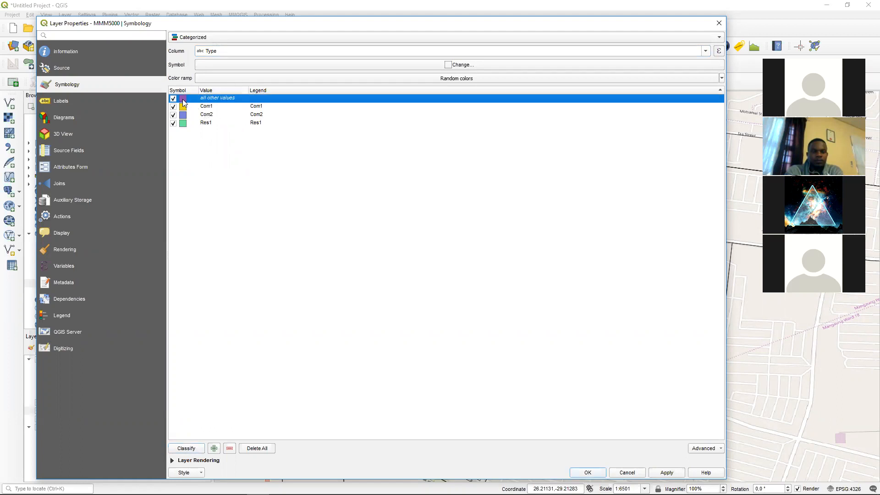
pyautogui.click(495, 237)
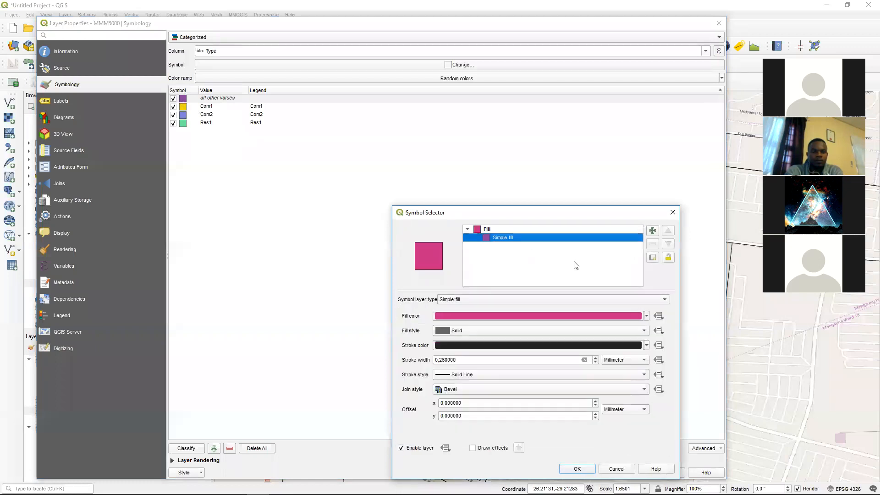
pyautogui.click(647, 316)
pyautogui.click(472, 292)
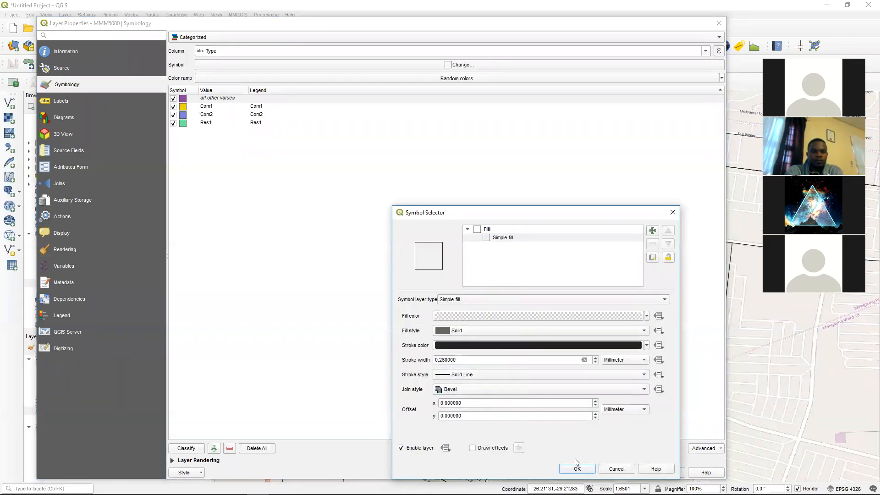
pyautogui.click(576, 469)
pyautogui.click(587, 473)
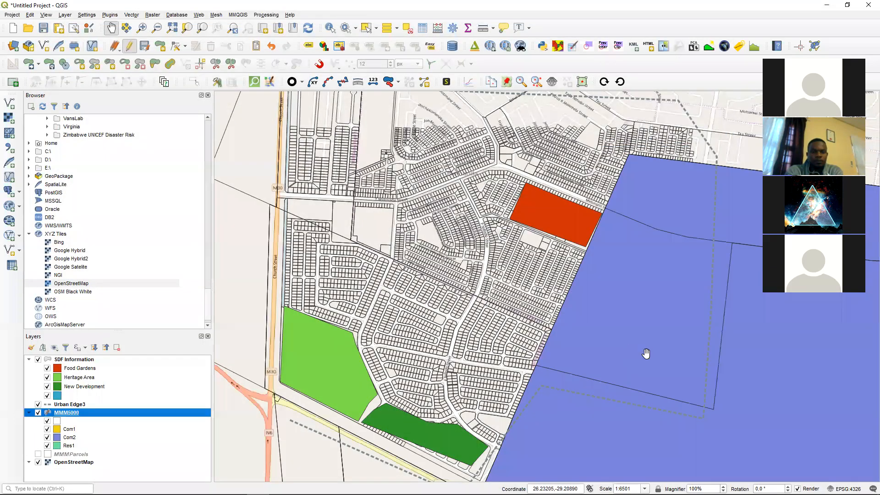
# - Stop editing the MMM5000 layer and save its changes
pyautogui.scroll(-1, 505, 308)
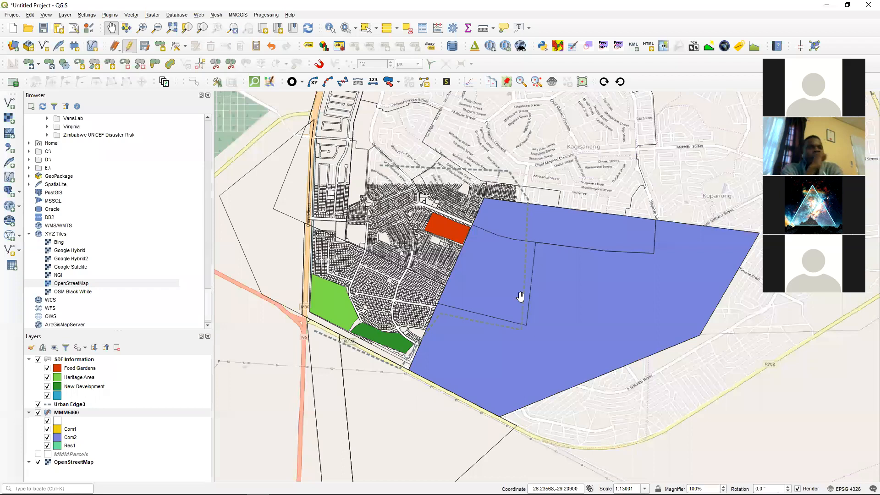
pyautogui.scroll(1, 520, 297)
pyautogui.scroll(-1, 520, 296)
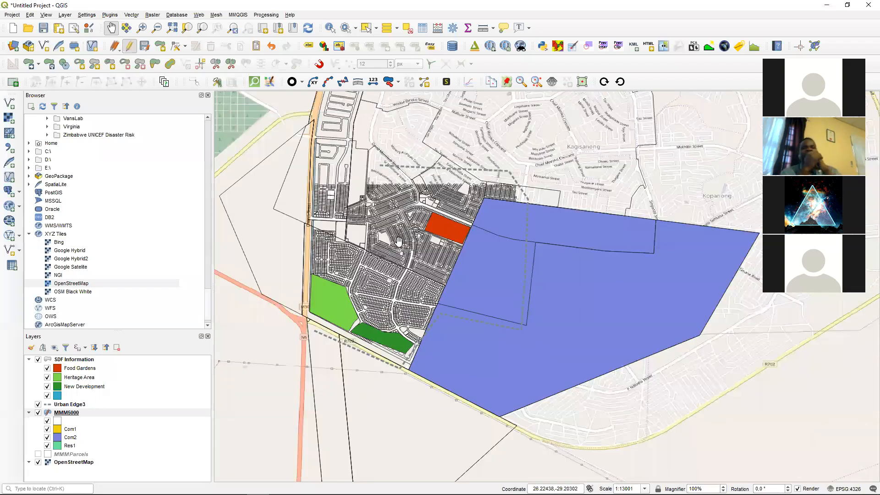
pyautogui.click(67, 412)
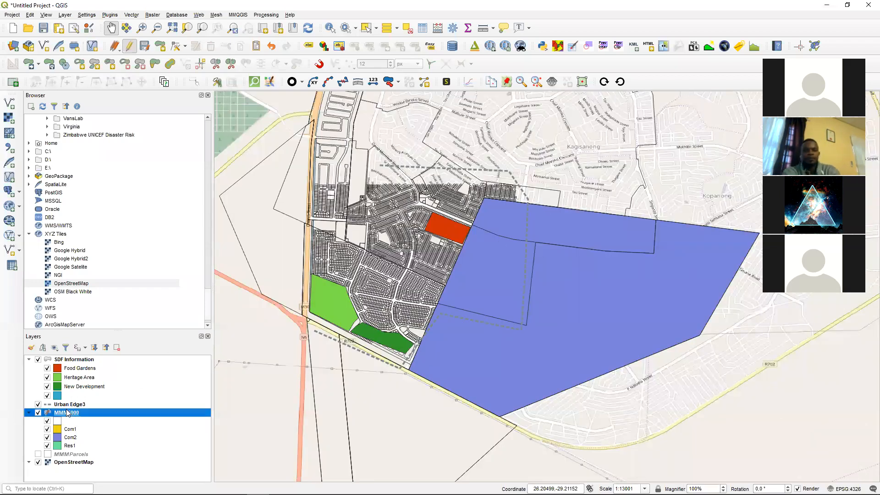
pyautogui.click(131, 47)
pyautogui.click(404, 255)
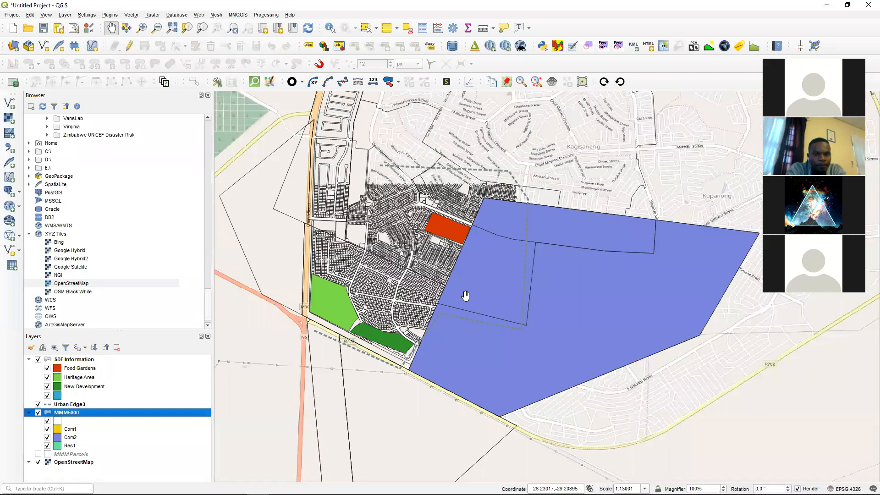
# - Review the geometry type setting for a new shapefile layer and close the form without creating a layer
pyautogui.click(65, 15)
pyautogui.moveTo(88, 36)
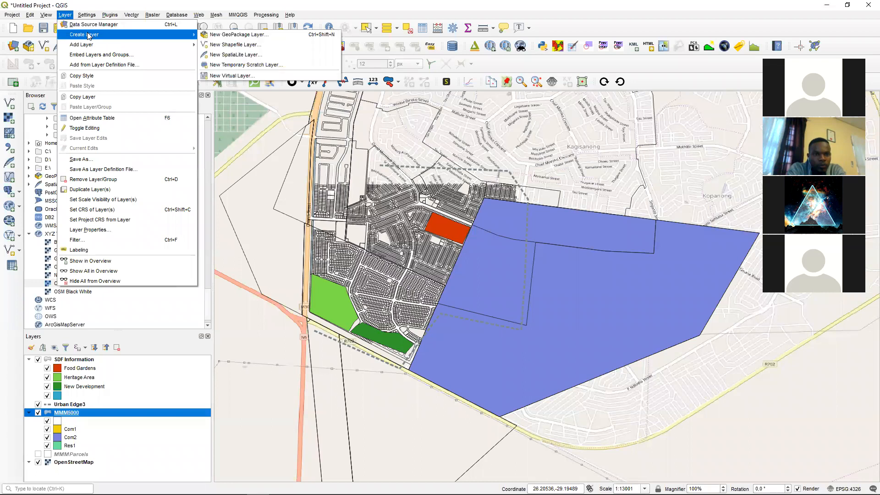
pyautogui.click(225, 46)
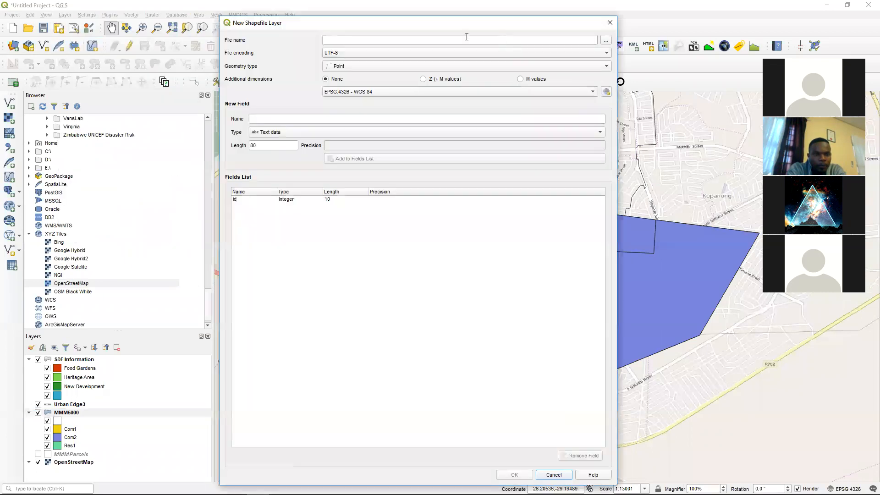
pyautogui.click(366, 67)
pyautogui.click(366, 67)
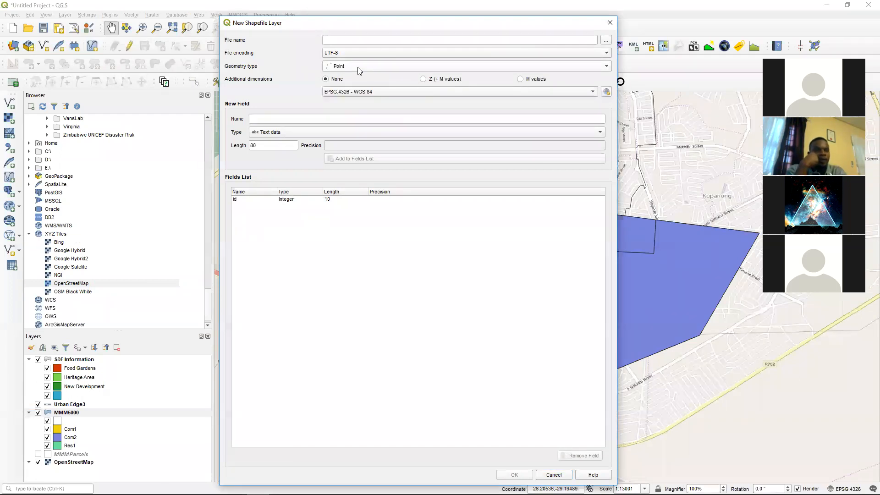
pyautogui.click(609, 23)
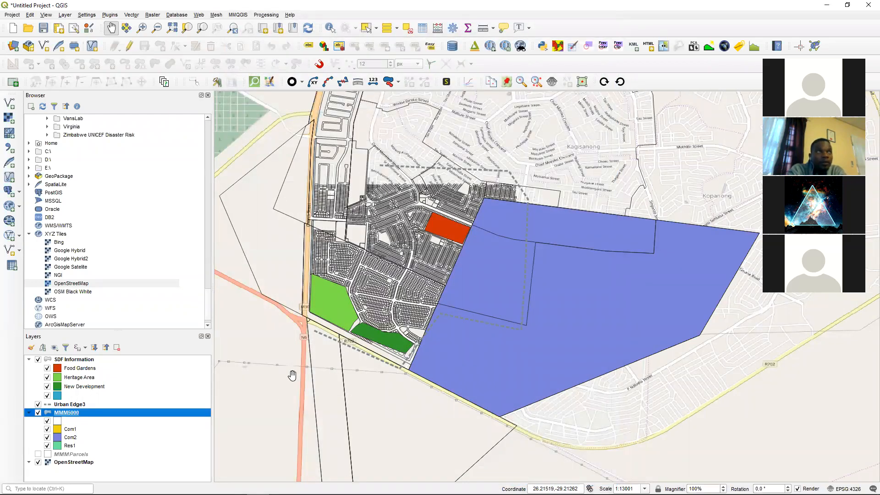
# - Switch to the Assignment 2 mind map in MindManager, expand the main Assignment 2 topic and examine its SDF map and legends
pyautogui.moveTo(235, 493)
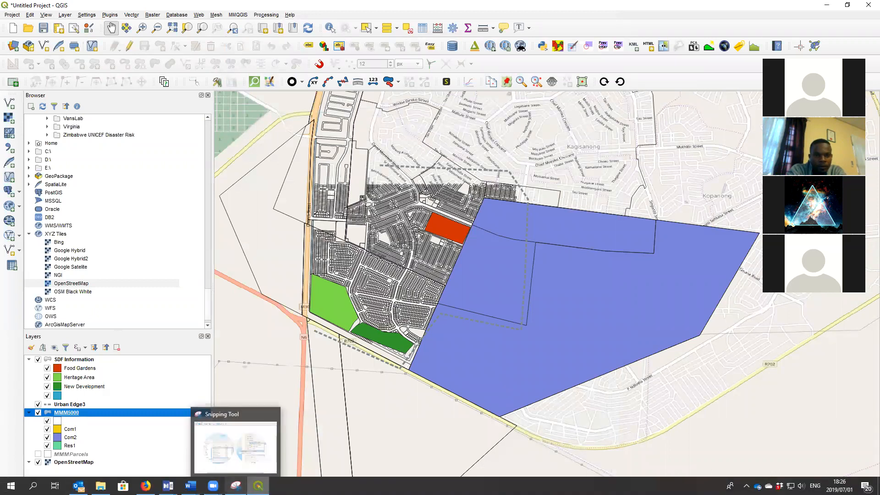
pyautogui.moveTo(258, 486)
pyautogui.moveTo(212, 485)
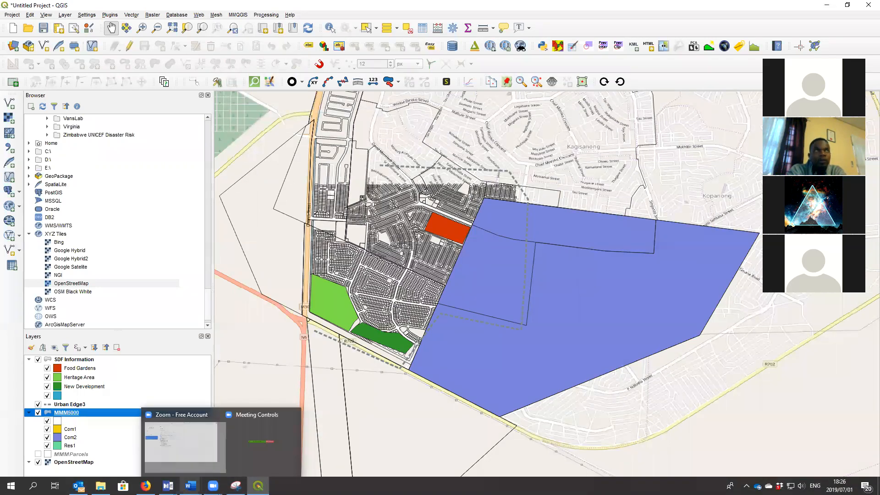
pyautogui.moveTo(168, 486)
pyautogui.click(215, 458)
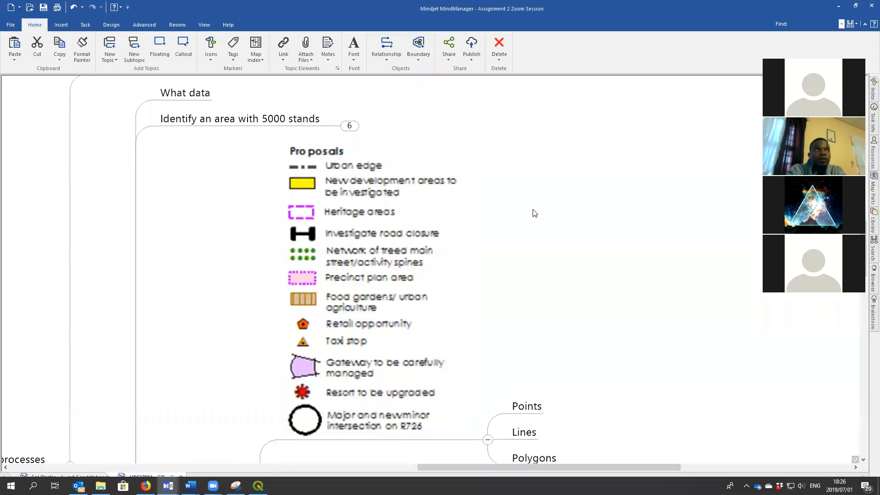
pyautogui.scroll(5, 486, 233)
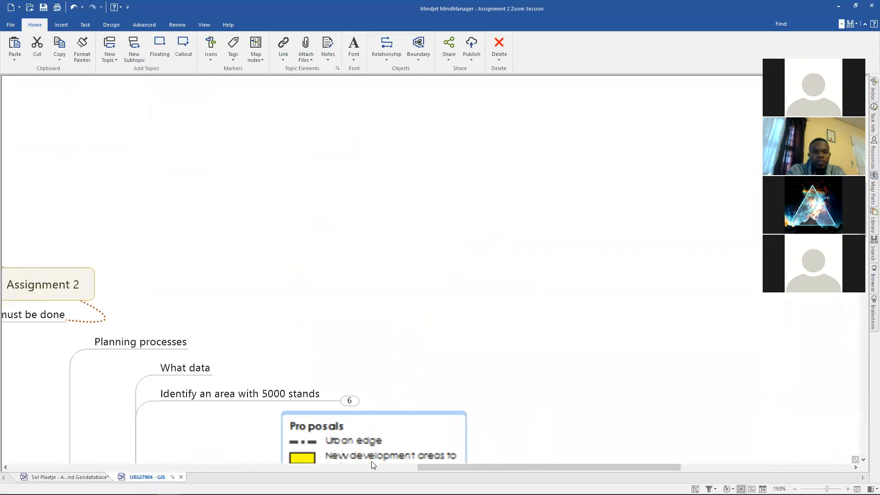
pyautogui.moveTo(438, 467); pyautogui.dragTo(296, 469)
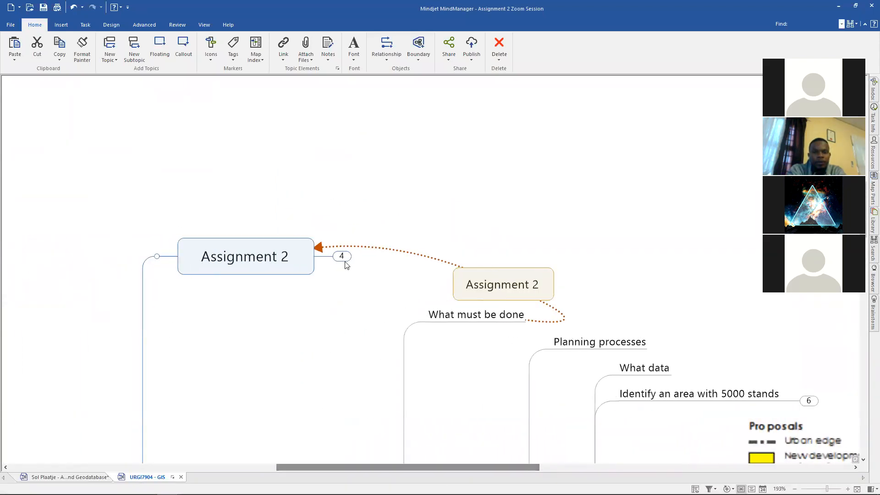
pyautogui.click(343, 259)
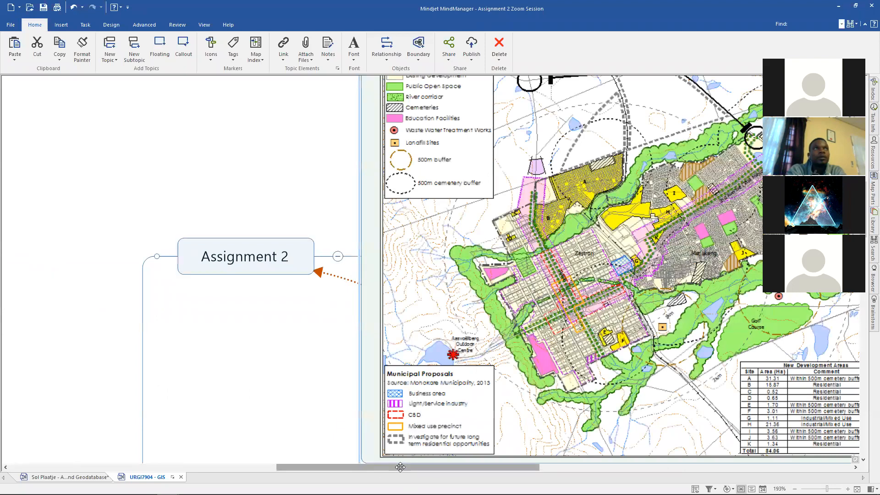
pyautogui.moveTo(474, 466); pyautogui.dragTo(549, 466)
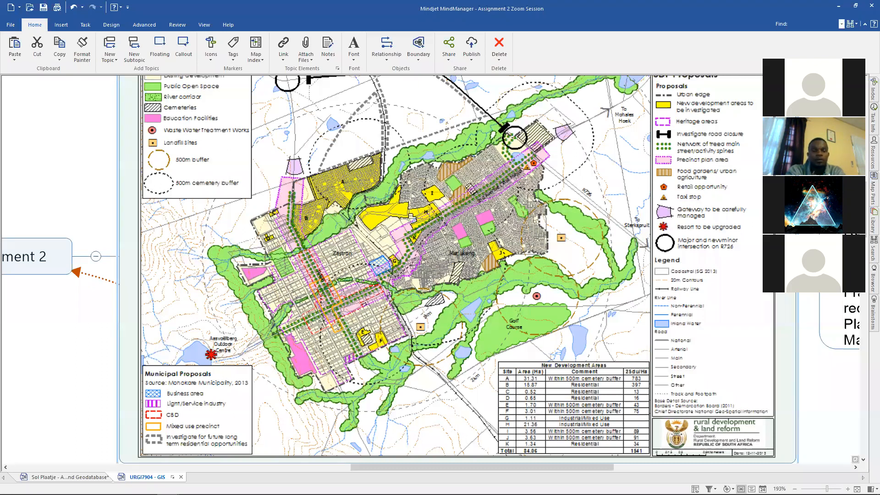
# - Switch back to QGIS and save the project as 'GIS Project' in C:\Temp\Training
pyautogui.click(212, 485)
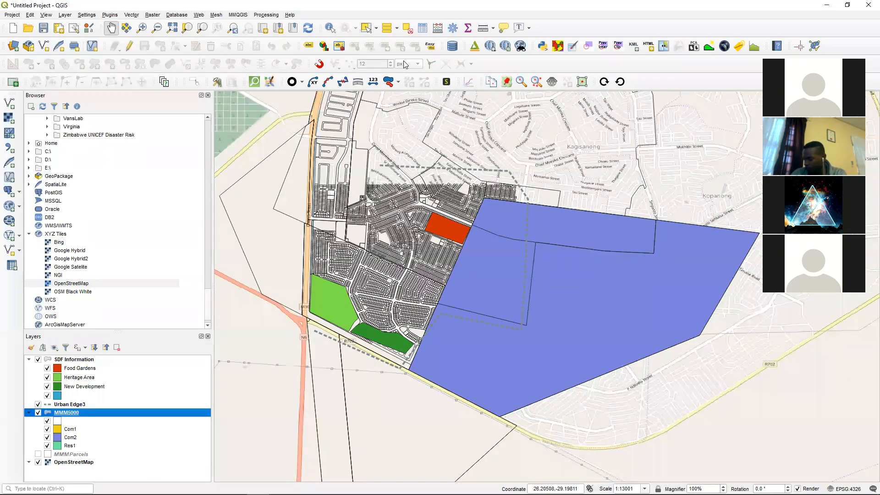
pyautogui.click(44, 29)
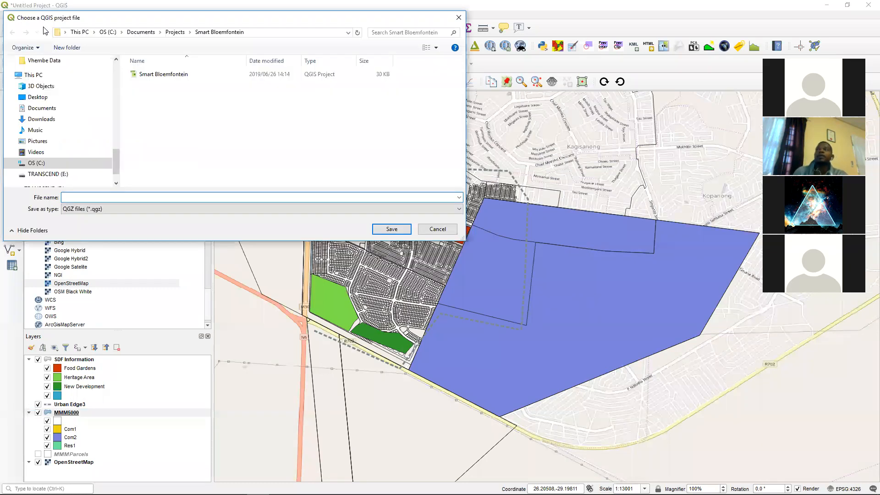
pyautogui.click(141, 32)
pyautogui.click(109, 32)
pyautogui.scroll(-5, 198, 138)
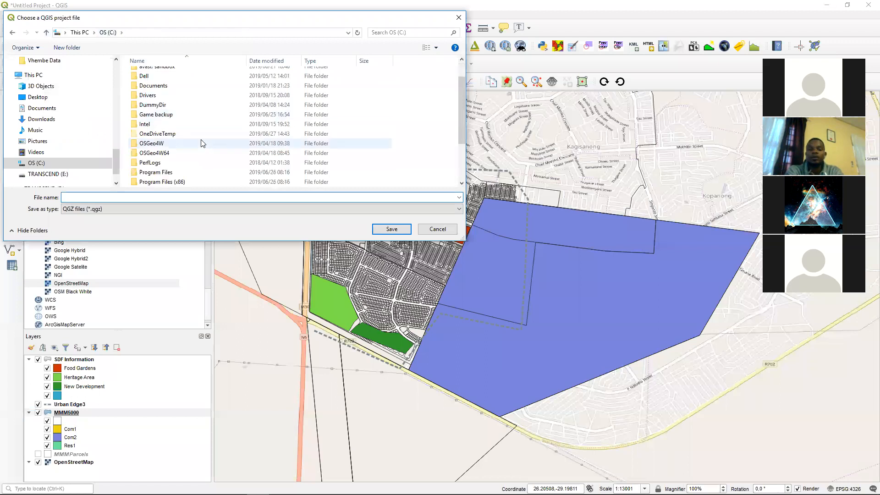
pyautogui.doubleClick(151, 162)
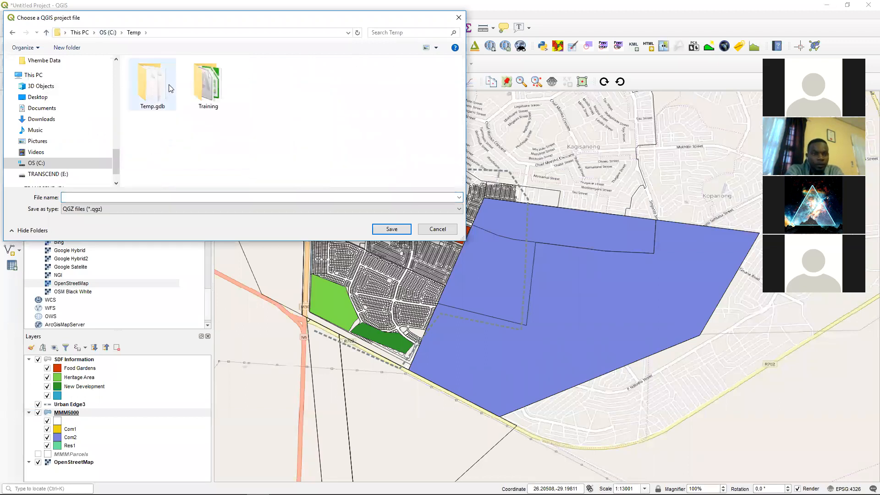
pyautogui.doubleClick(205, 90)
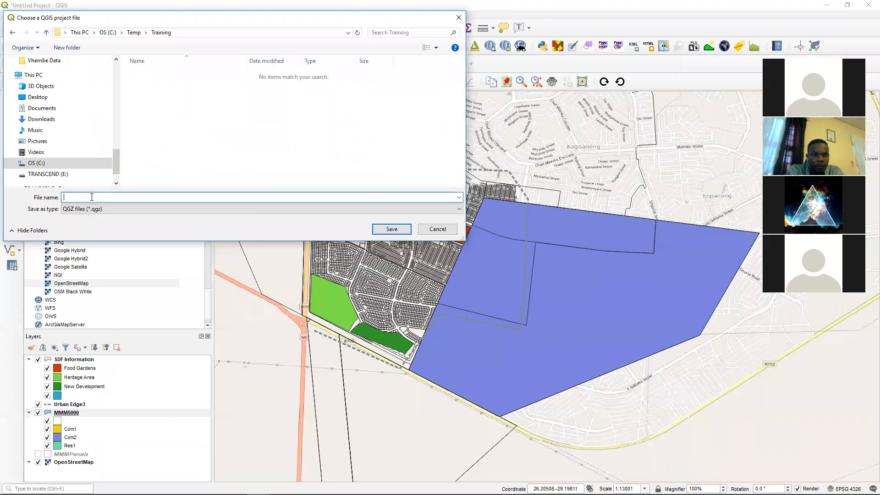
pyautogui.write('GIS Project')
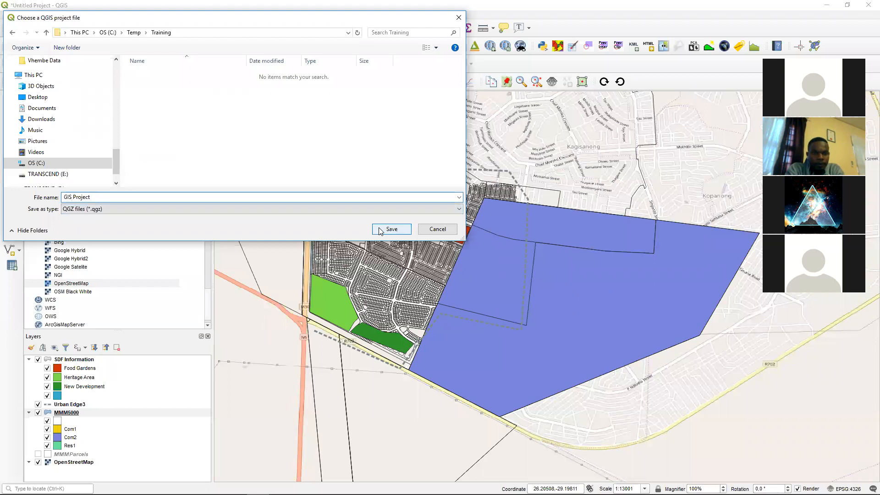
pyautogui.click(380, 230)
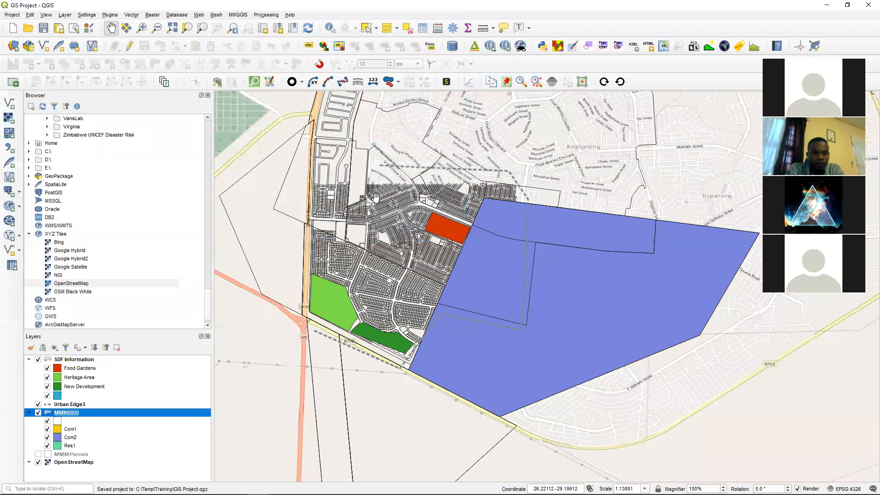
# - Switch to File Explorer, sort the Training folder by date modified and select the GIS Project file
pyautogui.click(100, 485)
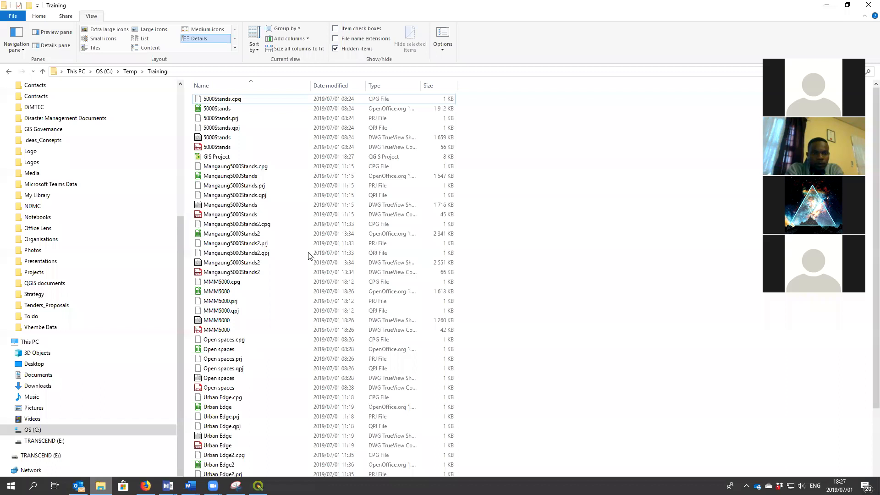
pyautogui.click(334, 86)
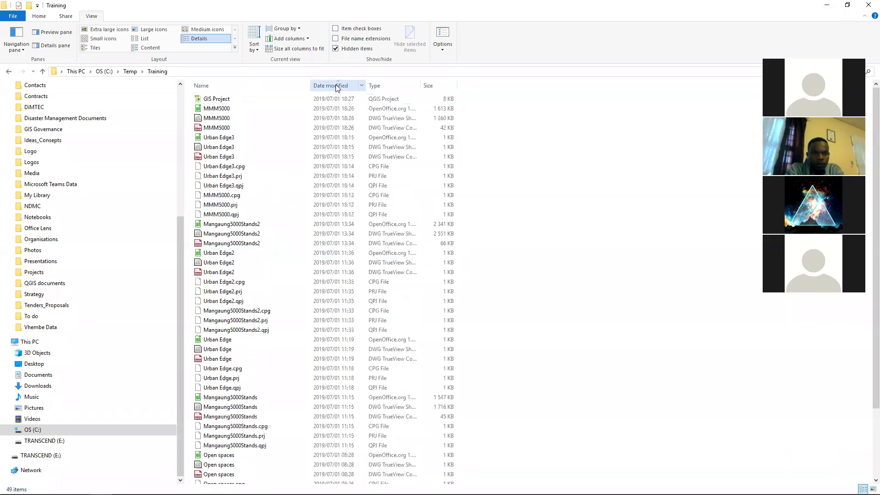
pyautogui.click(222, 100)
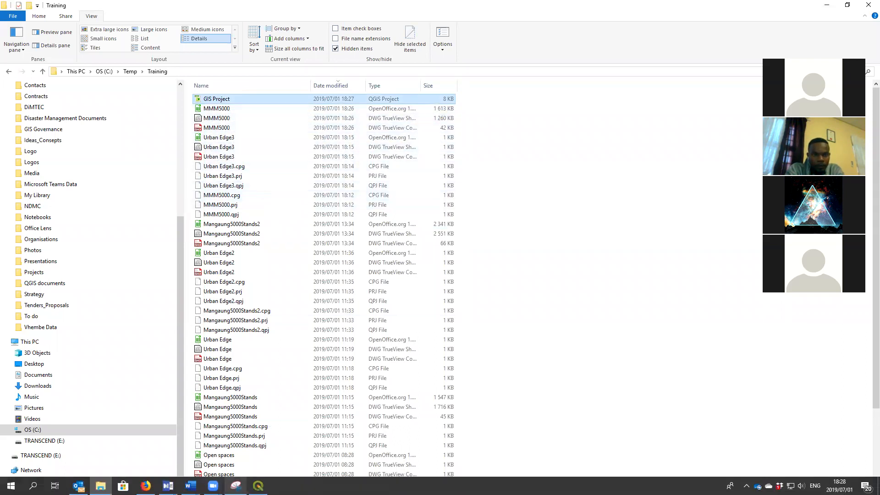
# - Return to QGIS and select the Urban Edge3 layer followed by the MMM5000 layer to point out the project's source layers
pyautogui.click(258, 486)
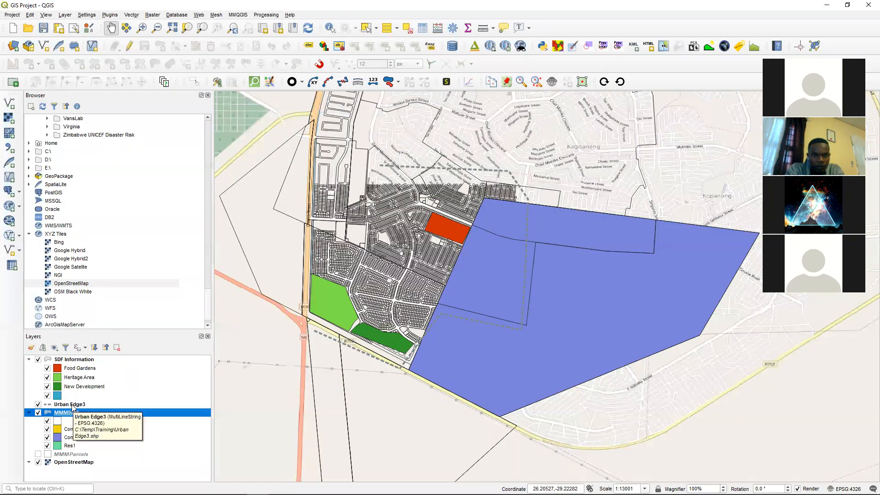
pyautogui.click(72, 405)
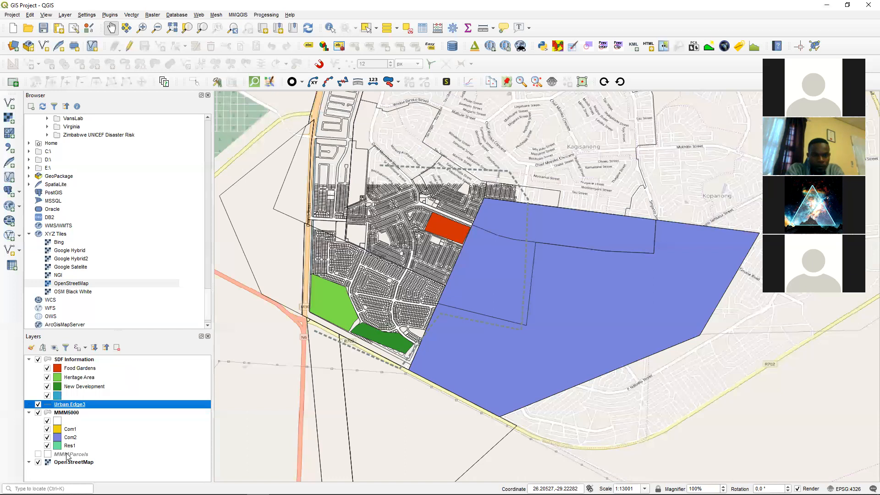
pyautogui.click(69, 414)
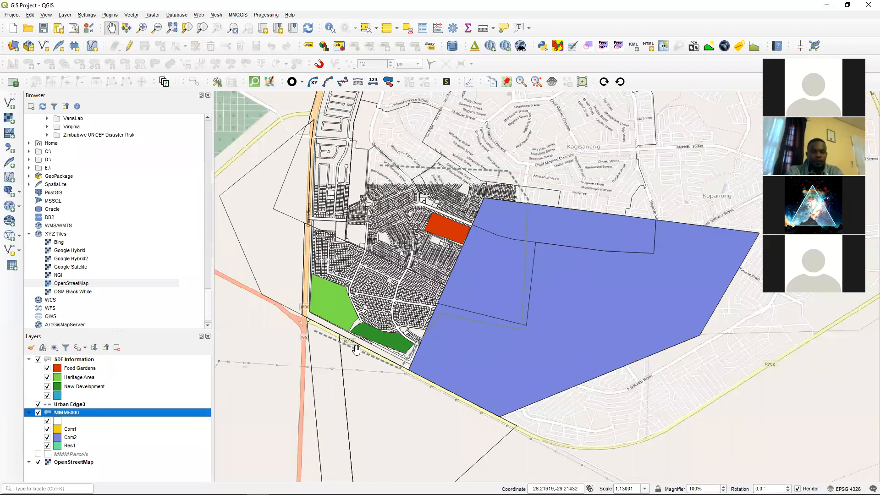
# - Switch to the Assignment 2 mind map in MindManager and examine the Create Features branch with its Existing legend
pyautogui.moveTo(275, 492)
pyautogui.moveTo(168, 485)
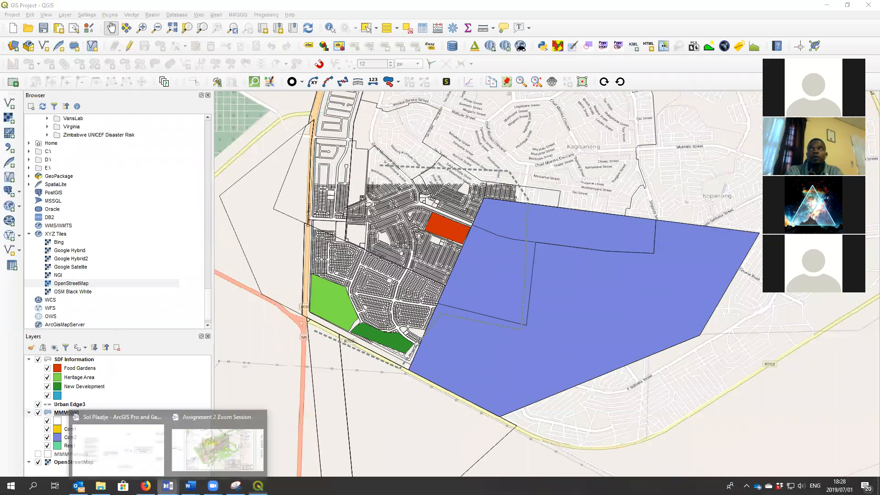
pyautogui.moveTo(219, 451)
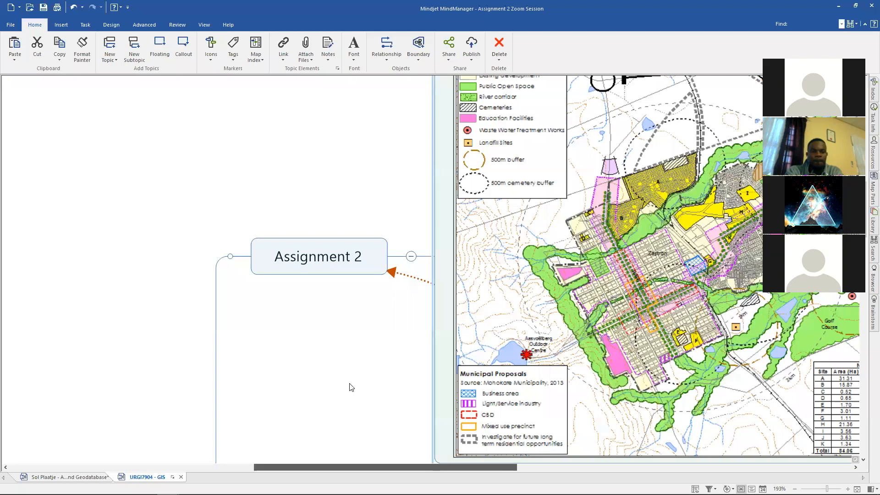
pyautogui.scroll(-10, 351, 387)
pyautogui.moveTo(408, 467); pyautogui.dragTo(524, 460)
pyautogui.scroll(-5, 458, 361)
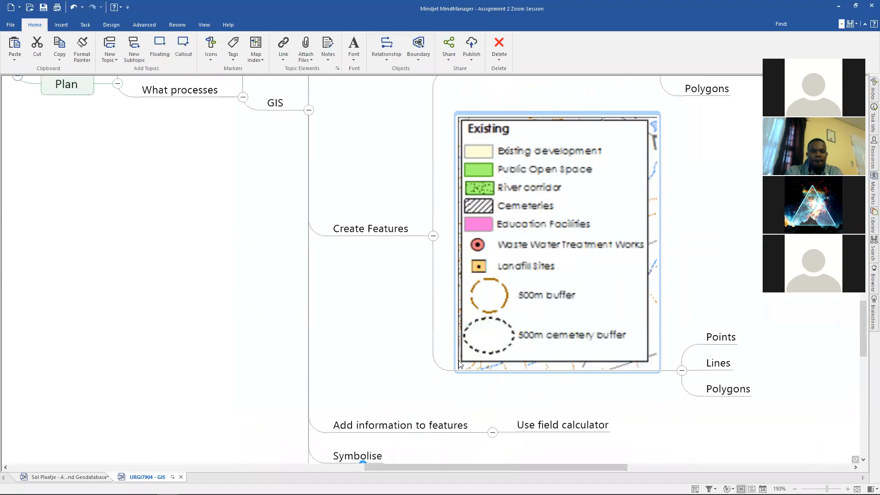
# - Select the Symbolise topic in the mind map, check the styled layers in QGIS and return to MindManager
pyautogui.click(362, 388)
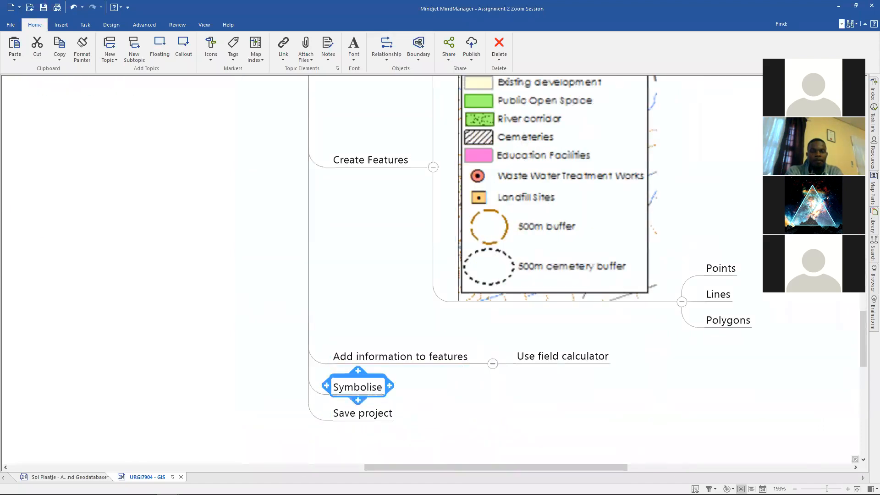
pyautogui.click(258, 485)
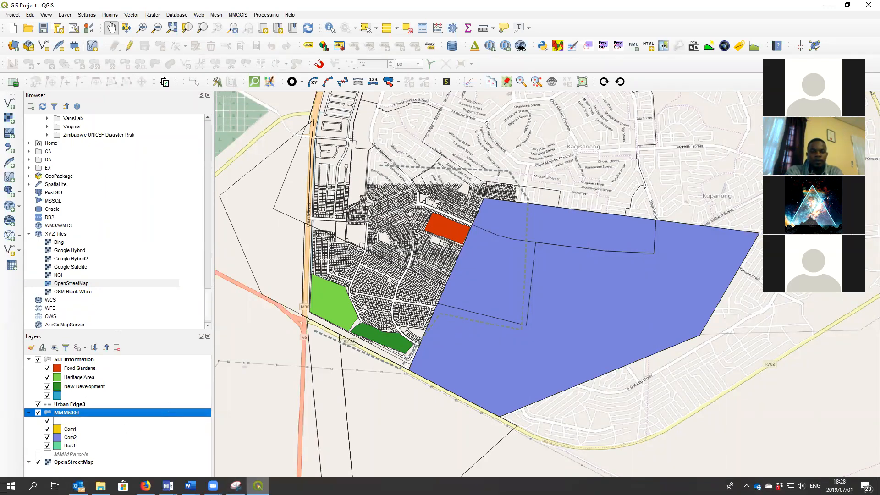
pyautogui.moveTo(167, 486)
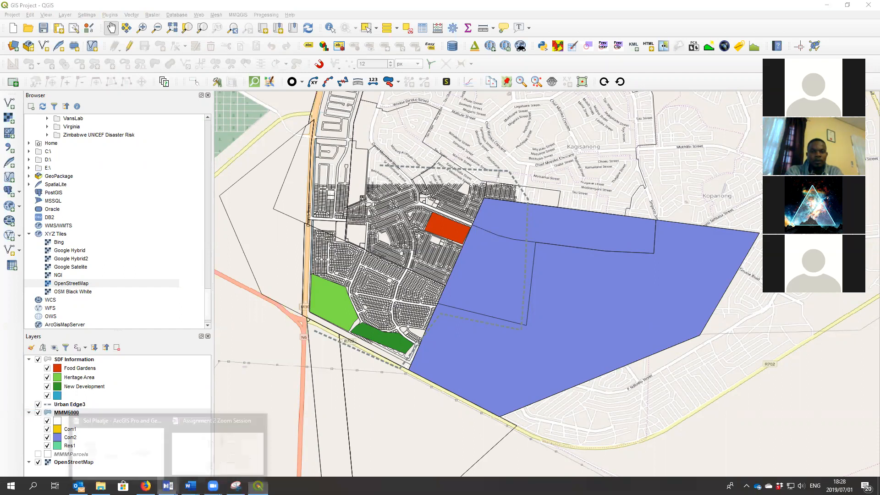
pyautogui.click(338, 425)
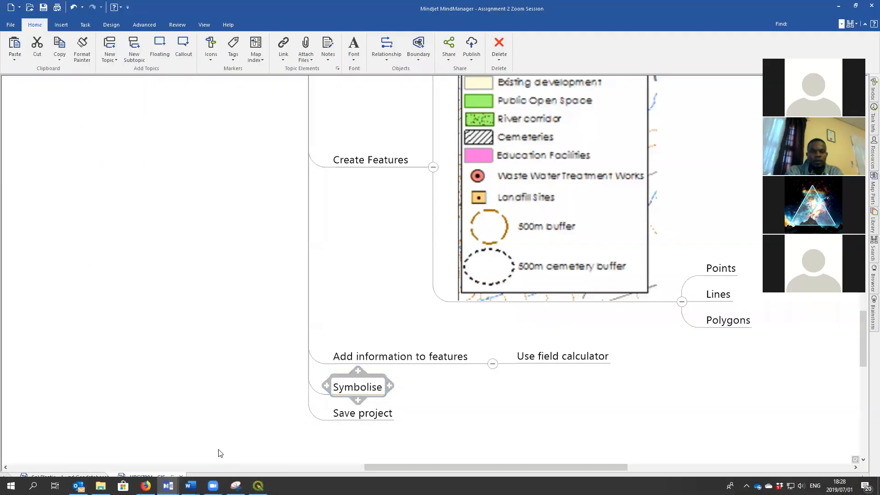
# - Select the Save project topic, check the GIS Project file in File Explorer's Training folder and return to QGIS
pyautogui.click(347, 417)
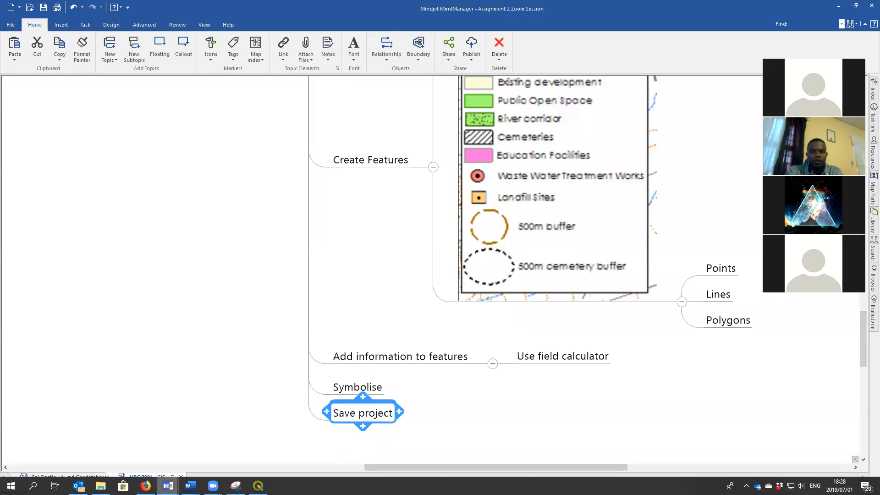
pyautogui.click(101, 485)
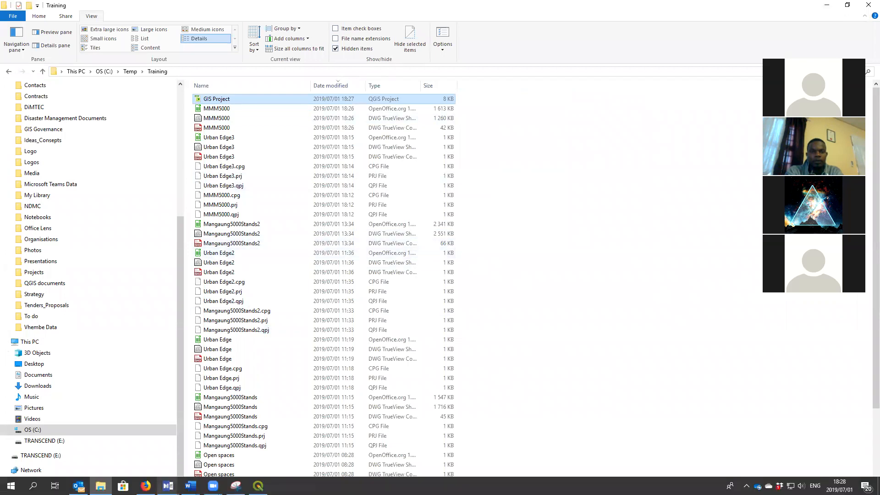
pyautogui.click(258, 486)
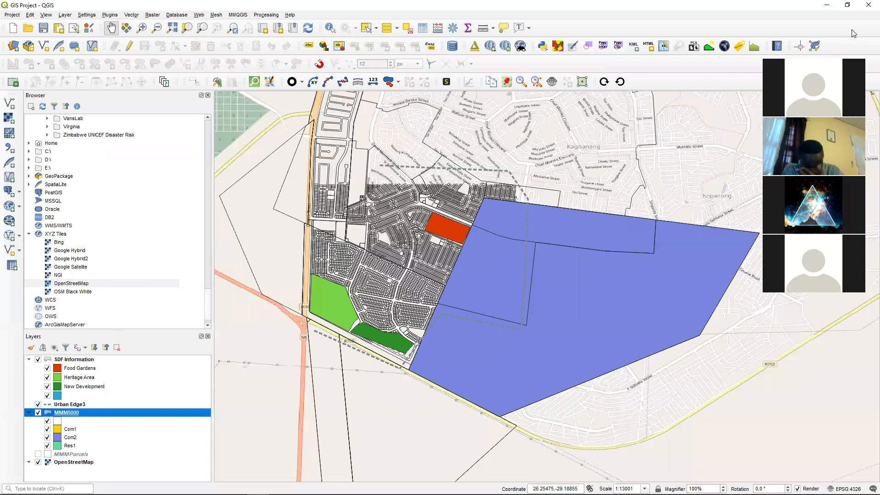
pyautogui.click(827, 5)
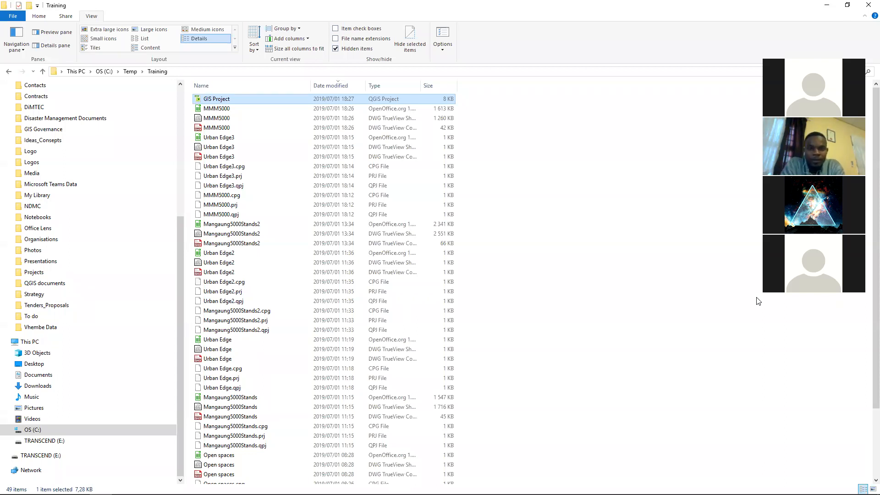
pyautogui.click(259, 485)
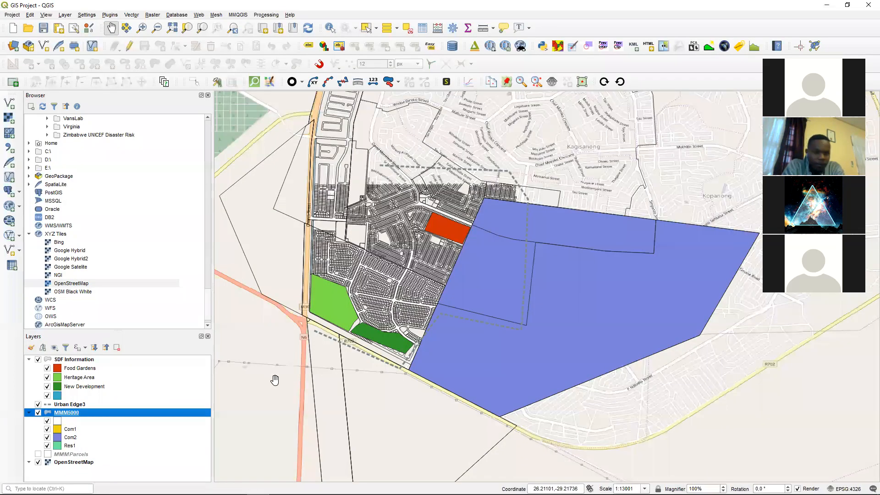
pyautogui.press('XF86AudioRaiseVolume')
pyautogui.press('XF86AudioRaiseVolume')
pyautogui.press('XF86AudioRaiseVolume')
pyautogui.press('XF86AudioRaiseVolume')
pyautogui.press('XF86AudioRaiseVolume')
pyautogui.press('XF86AudioRaiseVolume')
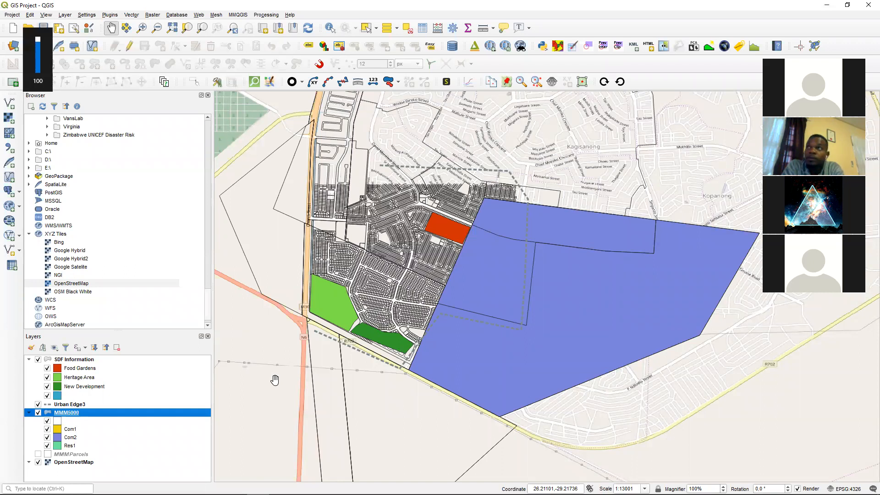
pyautogui.press('XF86AudioLowerVolume')
pyautogui.press('XF86AudioLowerVolume')
pyautogui.press('XF86AudioLowerVolume')
pyautogui.press('XF86AudioLowerVolume')
pyautogui.press('XF86AudioLowerVolume')
pyautogui.press('XF86AudioLowerVolume')
pyautogui.press('XF86AudioLowerVolume')
pyautogui.press('XF86AudioLowerVolume')
pyautogui.press('XF86AudioLowerVolume')
pyautogui.press('XF86AudioLowerVolume')
pyautogui.press('XF86AudioLowerVolume')
pyautogui.press('XF86AudioLowerVolume')
pyautogui.press('XF86AudioLowerVolume')
pyautogui.press('XF86AudioLowerVolume')
pyautogui.press('XF86AudioLowerVolume')
pyautogui.press('XF86AudioLowerVolume')
pyautogui.press('XF86AudioLowerVolume')
pyautogui.press('XF86AudioLowerVolume')
pyautogui.press('XF86AudioLowerVolume')
pyautogui.press('XF86AudioLowerVolume')
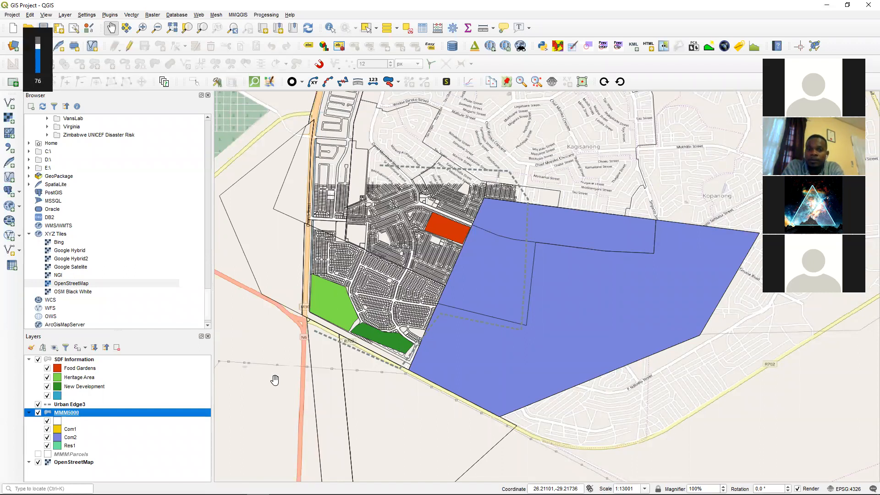
pyautogui.press('XF86AudioLowerVolume')
pyautogui.press('XF86AudioLowerVolume')
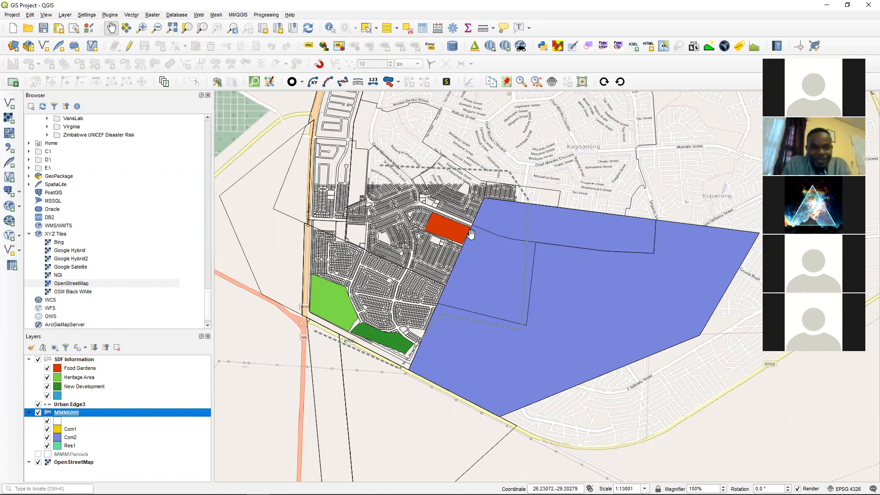
# - Identify the overlapping Com2 parcels at the northern strip and southern tip of the large blue area, then dismiss the results
pyautogui.click(331, 32)
pyautogui.click(641, 229)
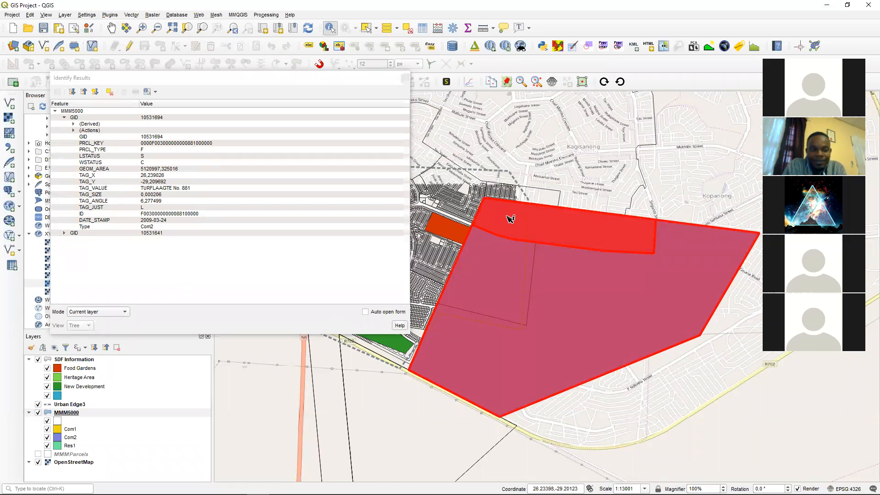
pyautogui.click(406, 80)
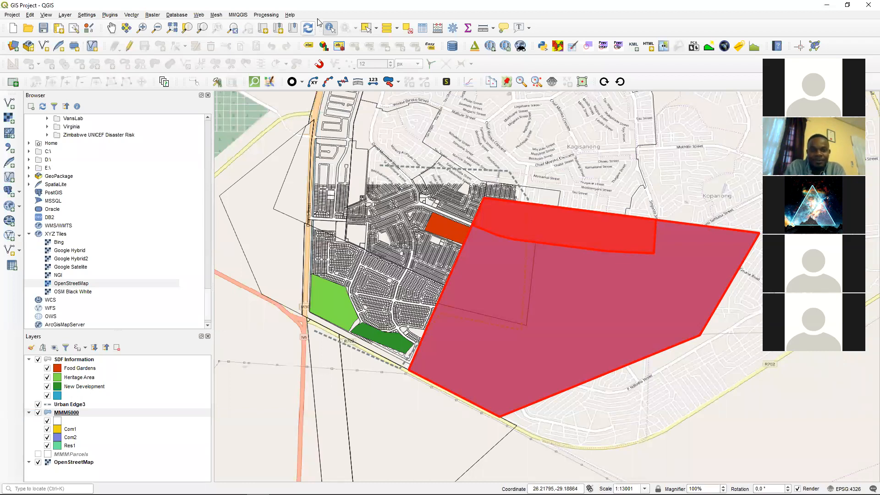
pyautogui.click(494, 402)
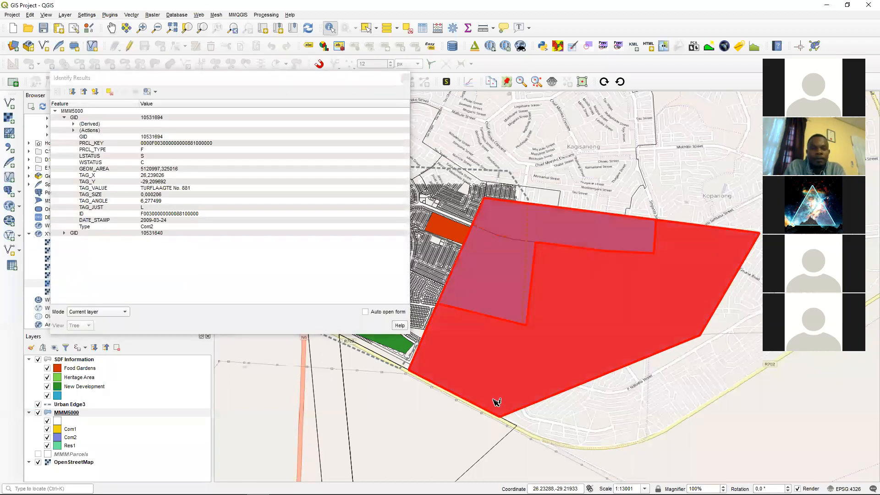
pyautogui.click(405, 80)
# - Enable editing on MMM5000 and delete the large southeastern Com2 parcel and the northern strip parcel covering the stands
pyautogui.click(365, 27)
pyautogui.click(487, 365)
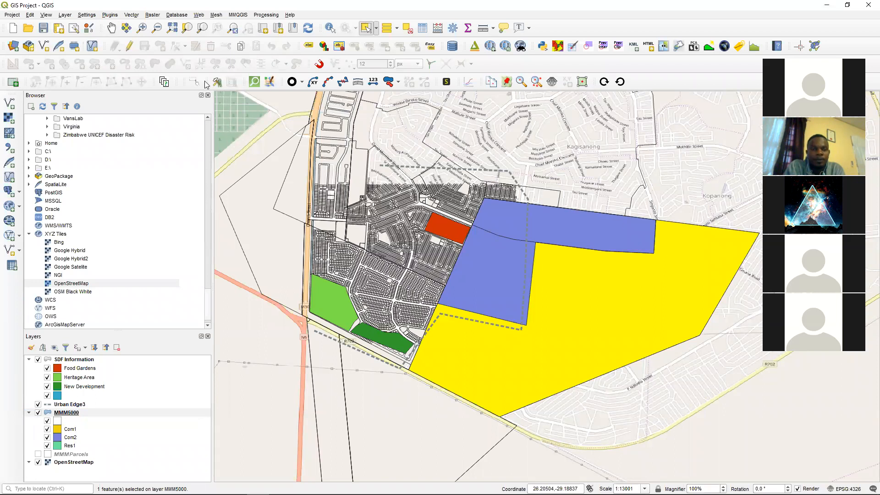
pyautogui.click(66, 413)
pyautogui.click(129, 46)
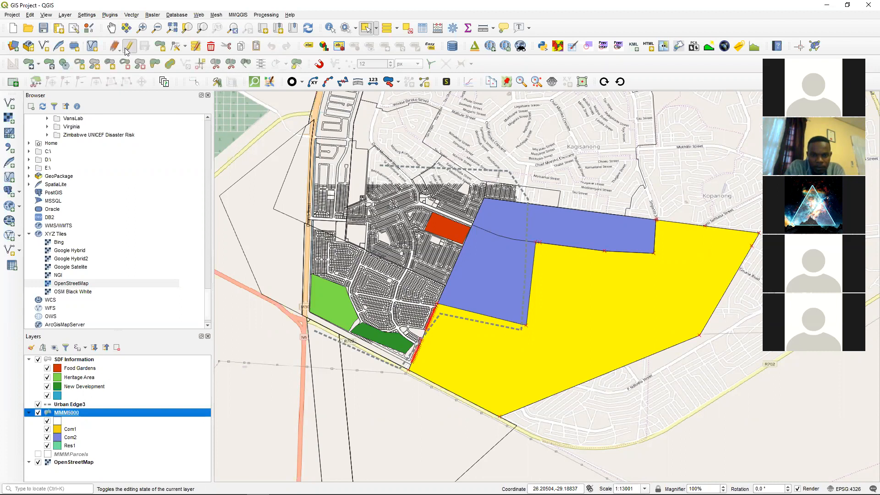
pyautogui.click(213, 46)
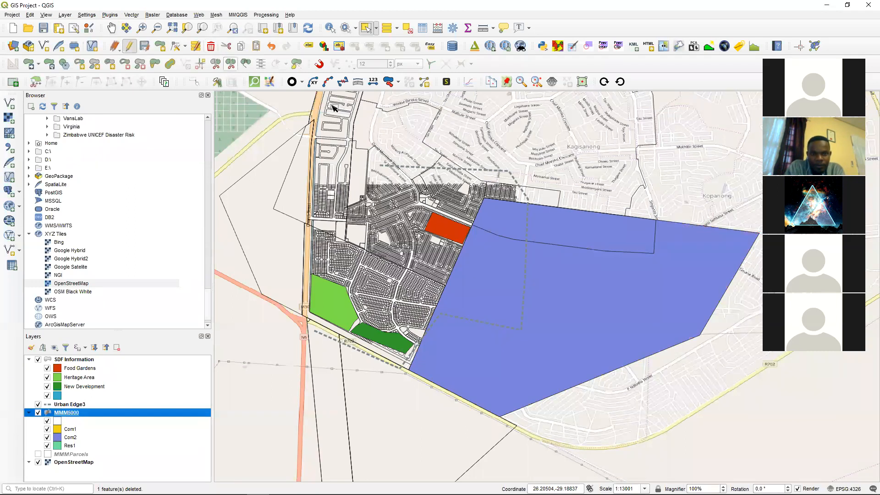
pyautogui.hotkey('ctrl', 'z')
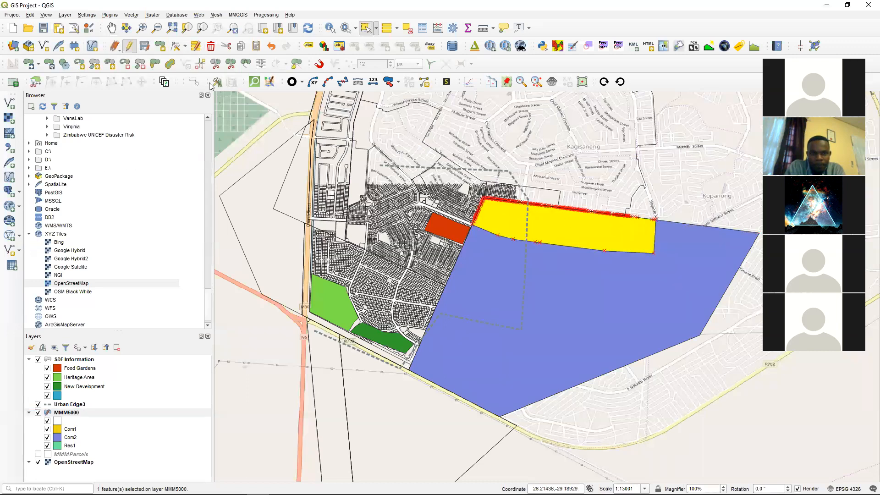
pyautogui.click(213, 48)
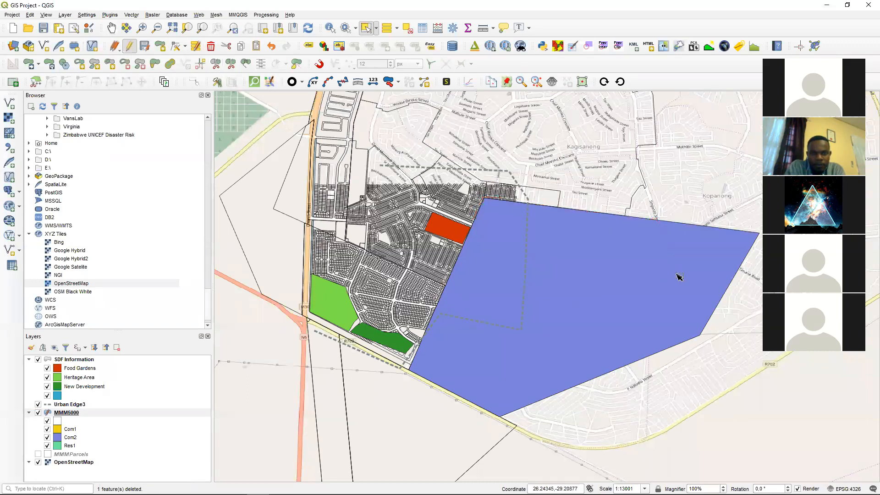
# - Delete the remaining large Com2 parcel and the smaller one beneath it, exposing the stands inside the urban edge
pyautogui.click(678, 277)
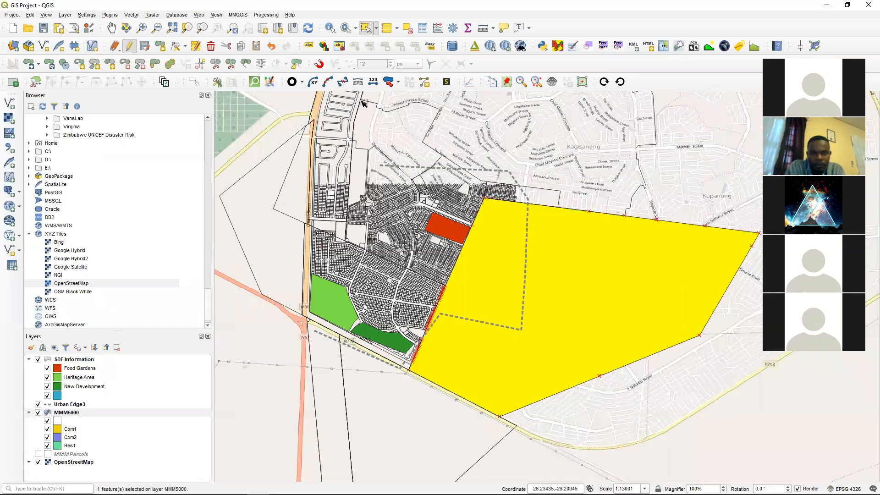
pyautogui.click(211, 46)
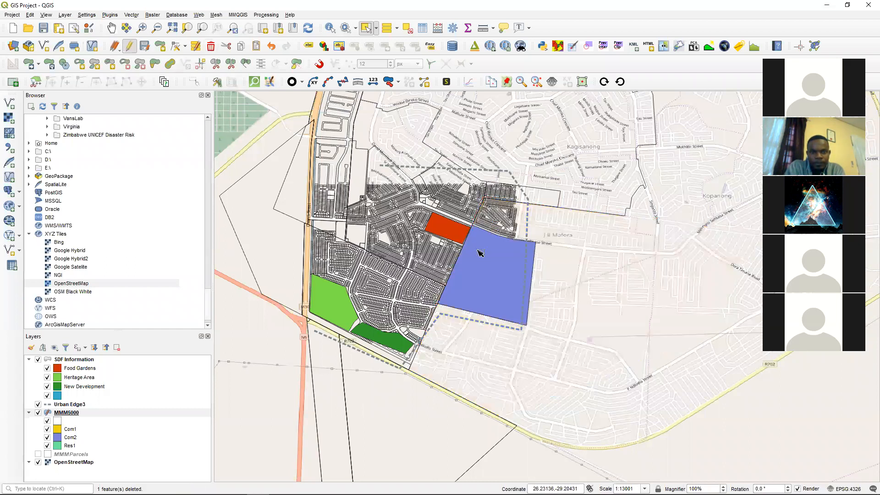
pyautogui.click(518, 319)
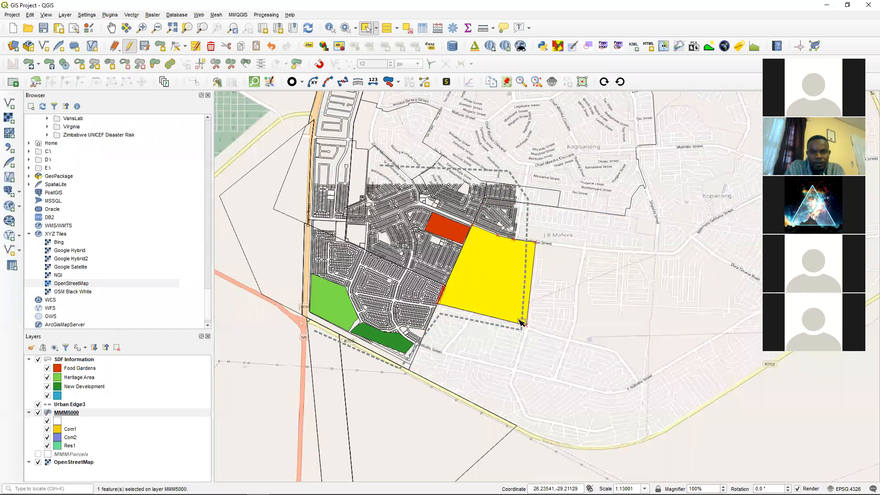
pyautogui.click(211, 45)
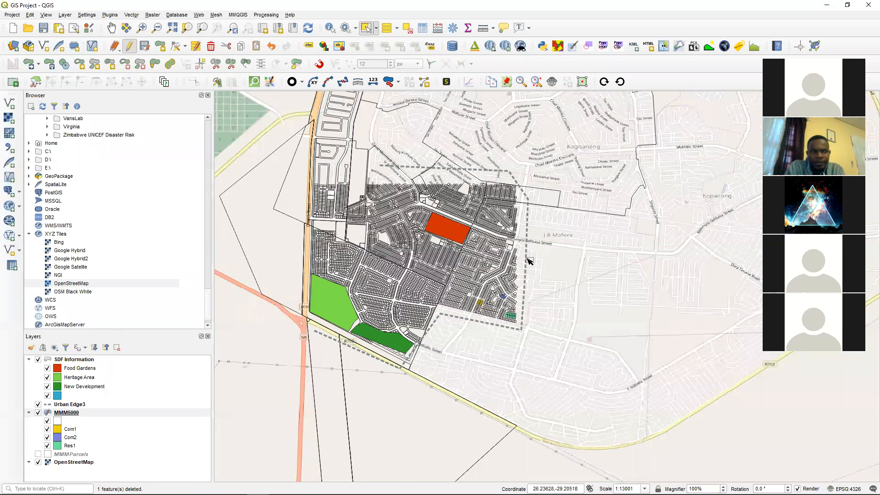
pyautogui.click(142, 28)
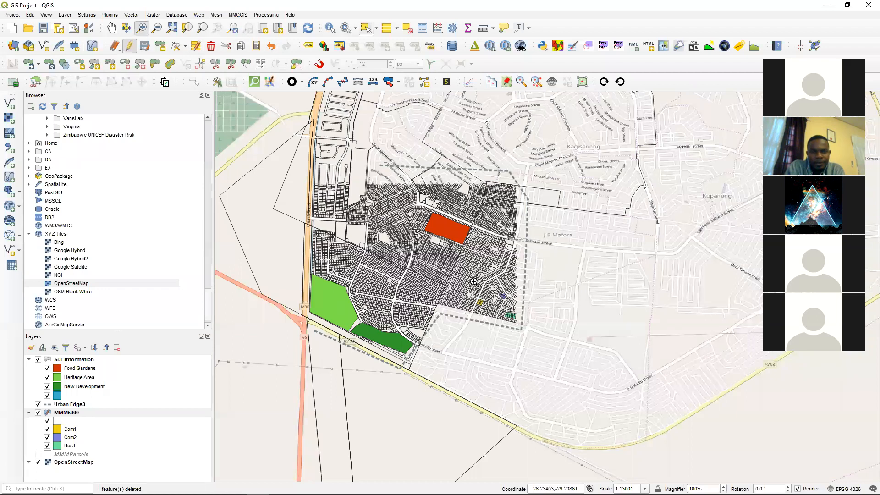
pyautogui.moveTo(419, 234); pyautogui.dragTo(590, 362)
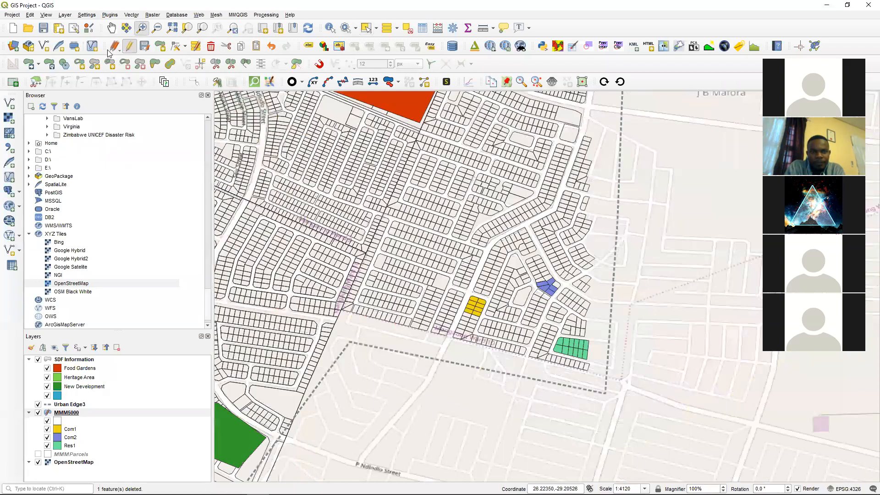
# - Undo the last two parcel deletions in the MMM5000 layer
pyautogui.click(30, 15)
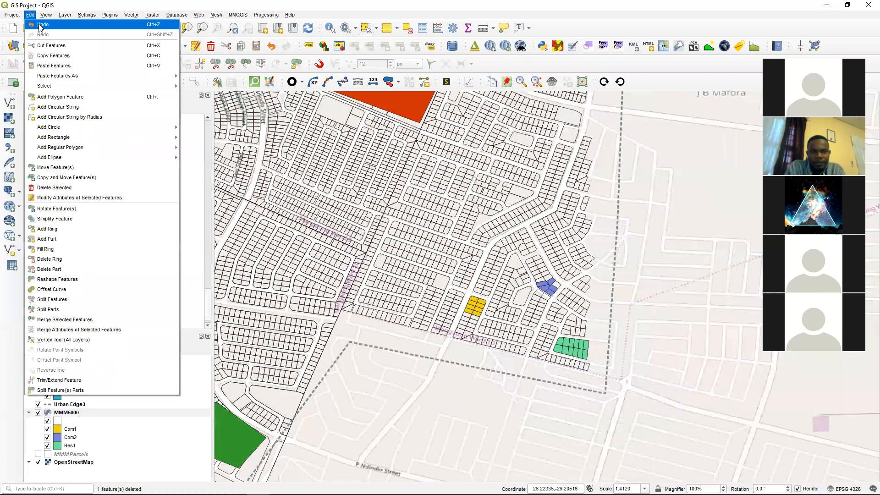
pyautogui.click(40, 25)
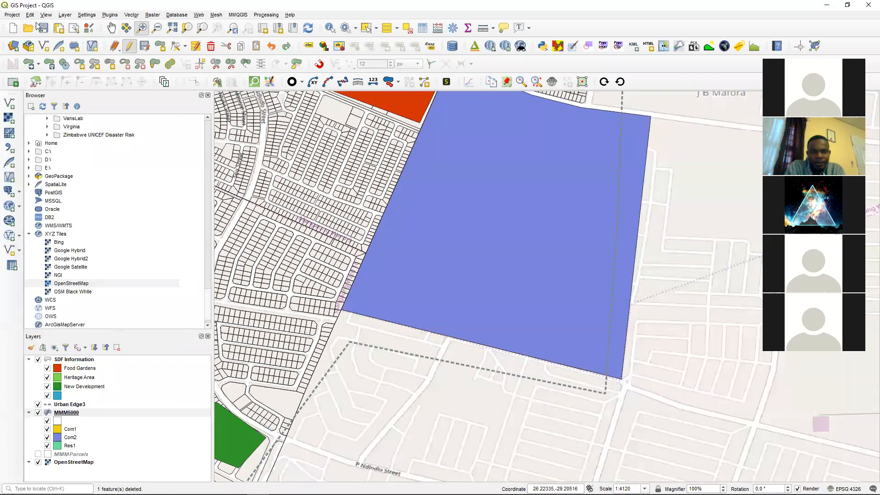
pyautogui.scroll(-1, 630, 304)
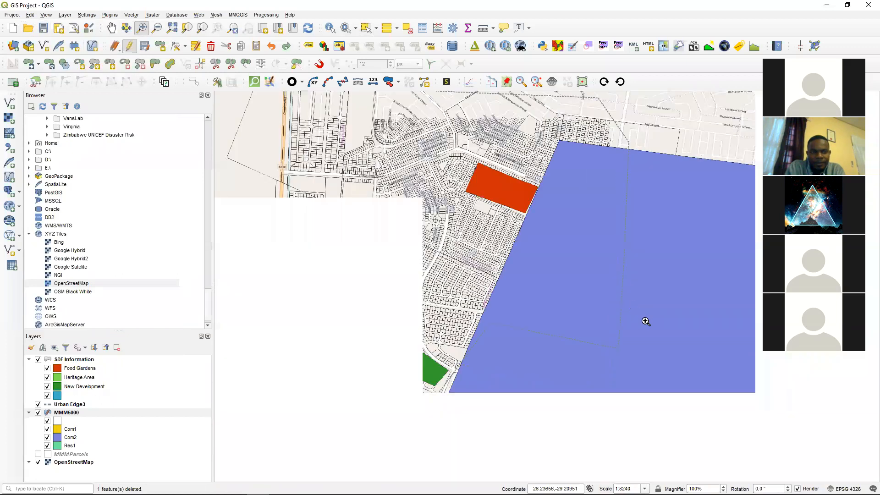
pyautogui.scroll(-1, 646, 321)
pyautogui.click(111, 28)
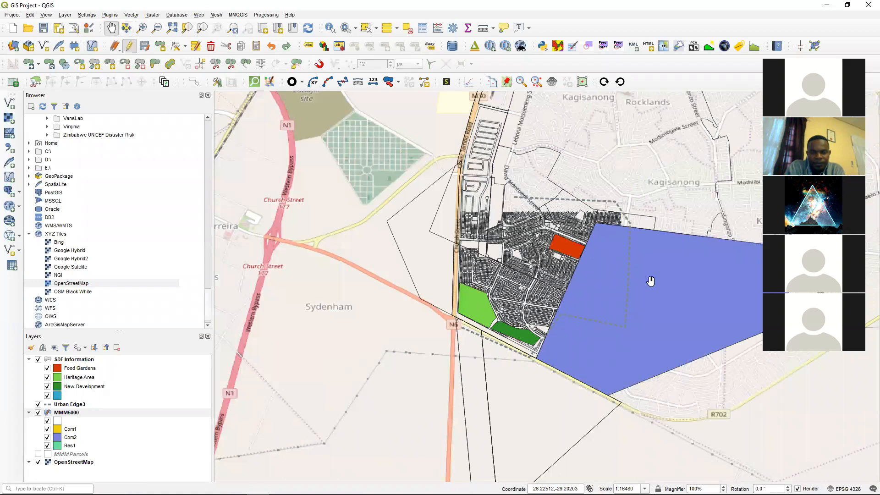
pyautogui.moveTo(650, 281); pyautogui.dragTo(503, 263)
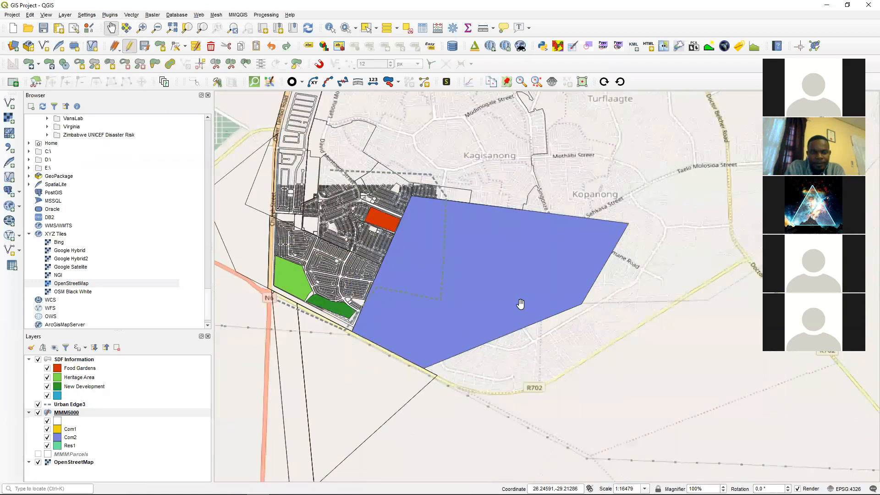
# - Delete the large Com2 parcel and the smaller Com2 parcel beneath it from the MMM5000 layer, uncovering the stands
pyautogui.click(76, 414)
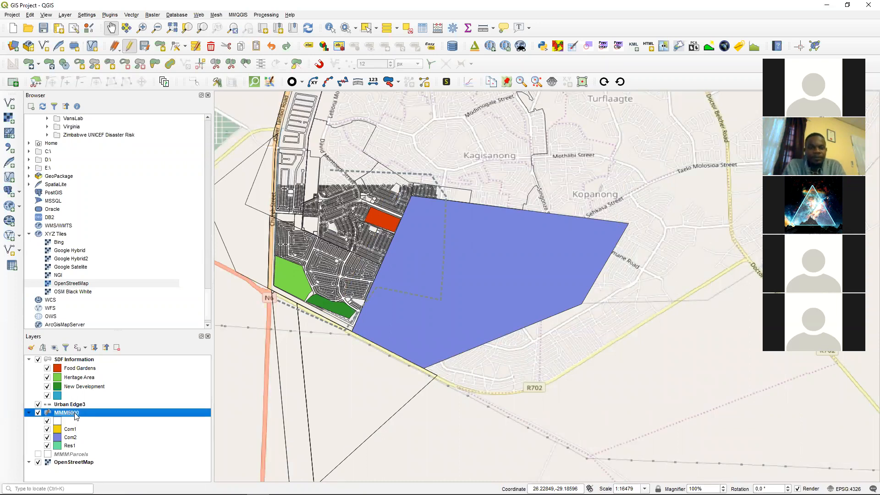
pyautogui.click(130, 47)
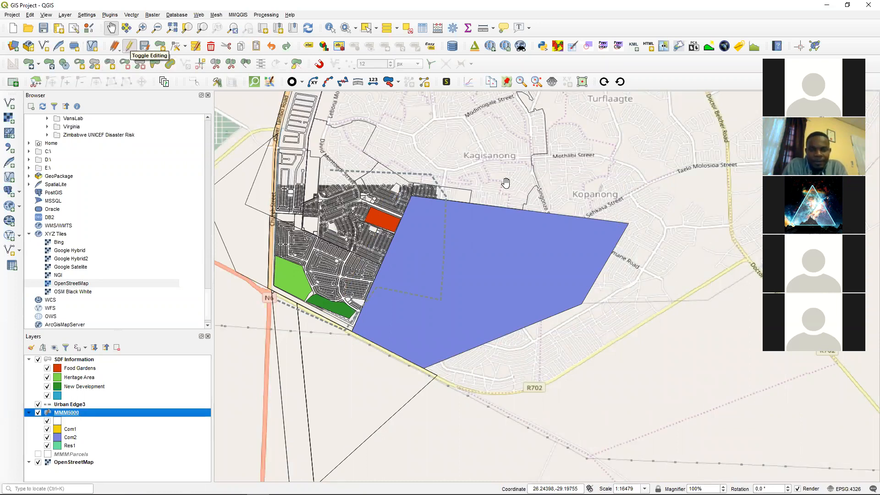
pyautogui.click(365, 28)
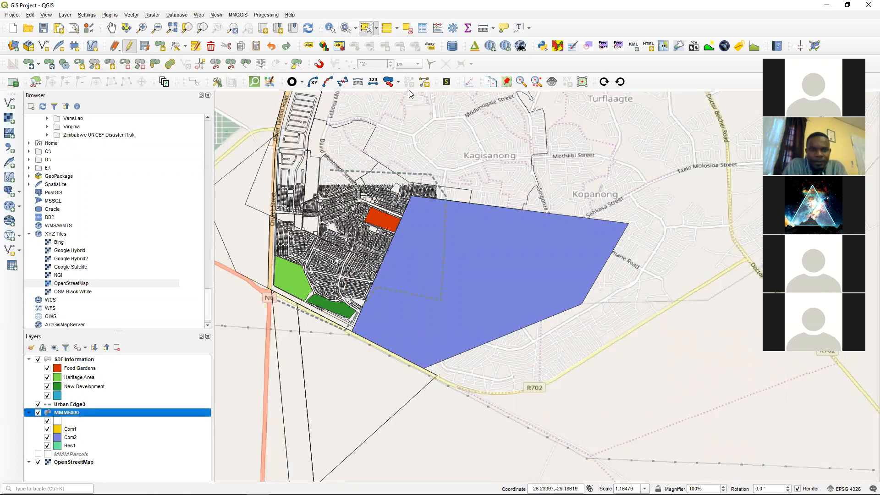
pyautogui.click(613, 232)
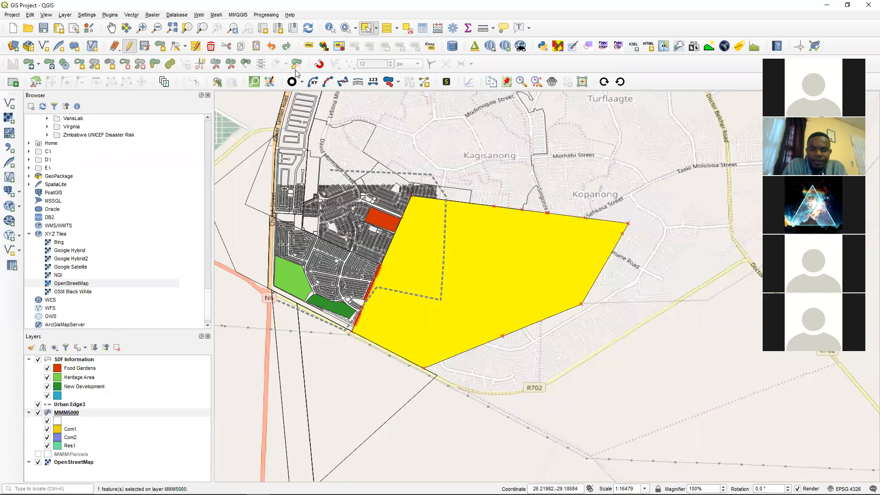
pyautogui.click(210, 46)
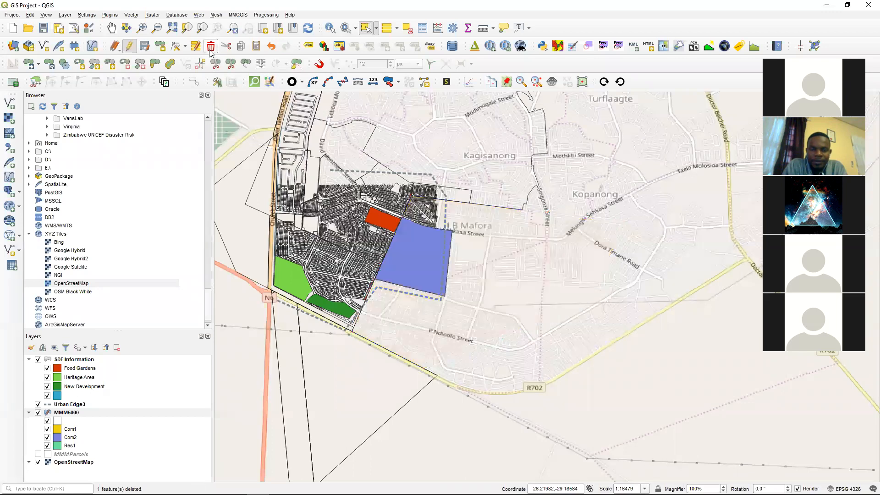
pyautogui.click(442, 237)
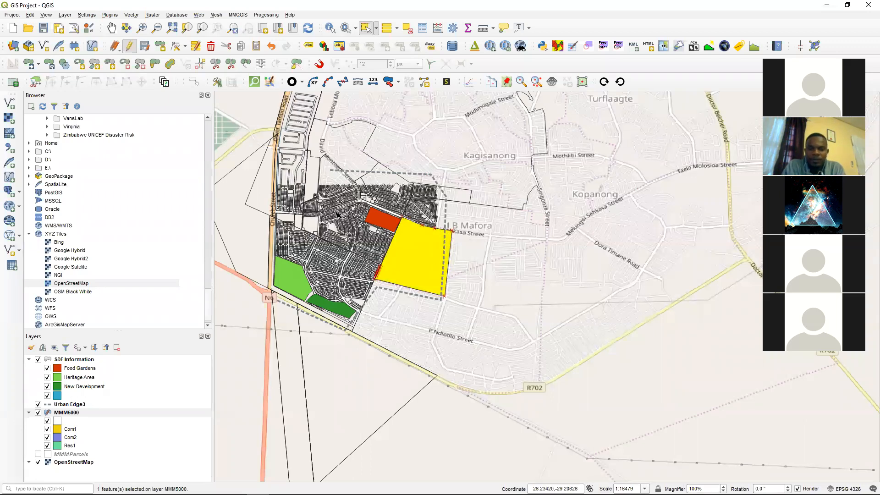
pyautogui.click(211, 47)
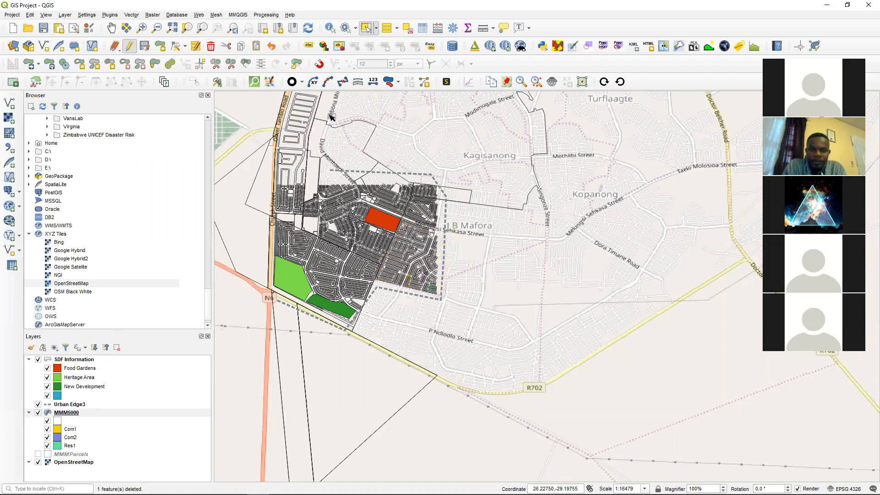
# - Check the uncovered stands up close and end the MMM5000 editing session, keeping the deletions
pyautogui.click(141, 30)
pyautogui.moveTo(338, 196); pyautogui.dragTo(477, 328)
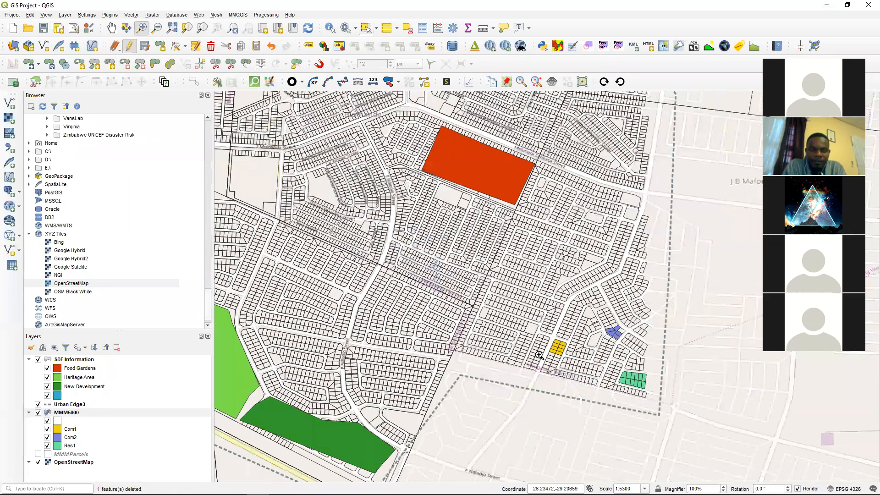
pyautogui.click(194, 82)
pyautogui.click(418, 256)
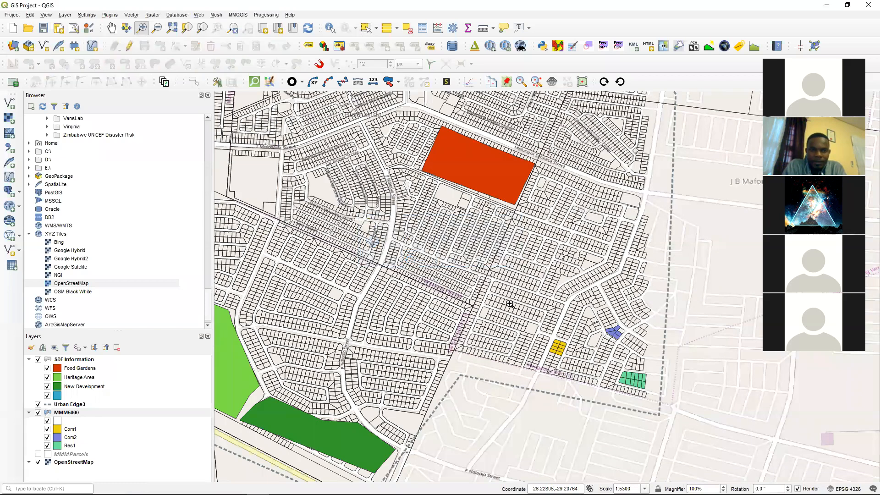
pyautogui.scroll(-1, 482, 245)
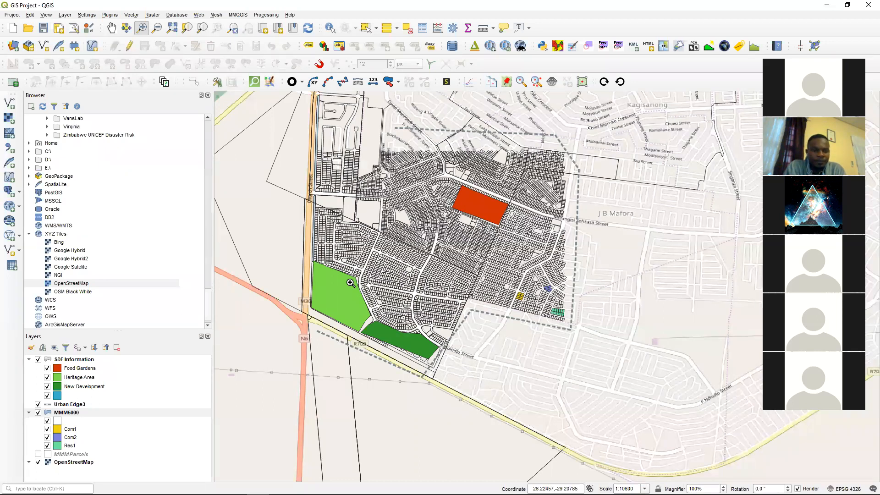
# - Review the options for XYZ Tiles and the connection details of the existing OpenStreetMap entry without changing them
pyautogui.click(66, 236)
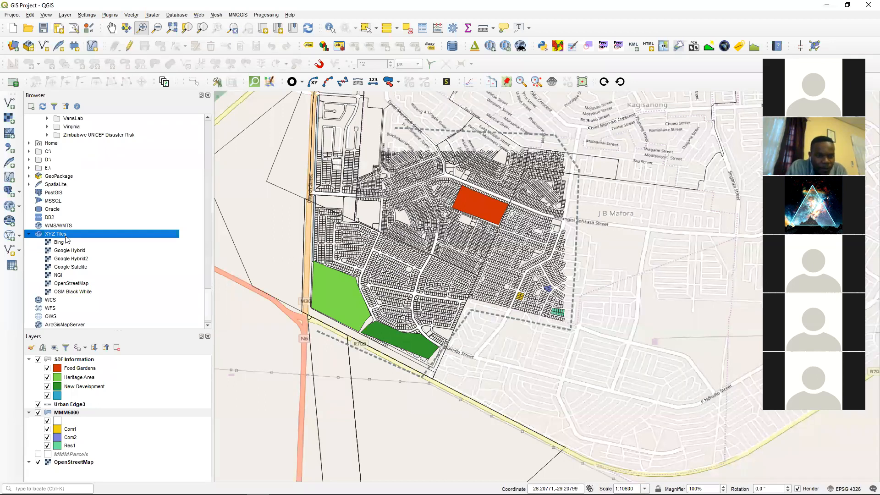
pyautogui.rightClick(66, 237)
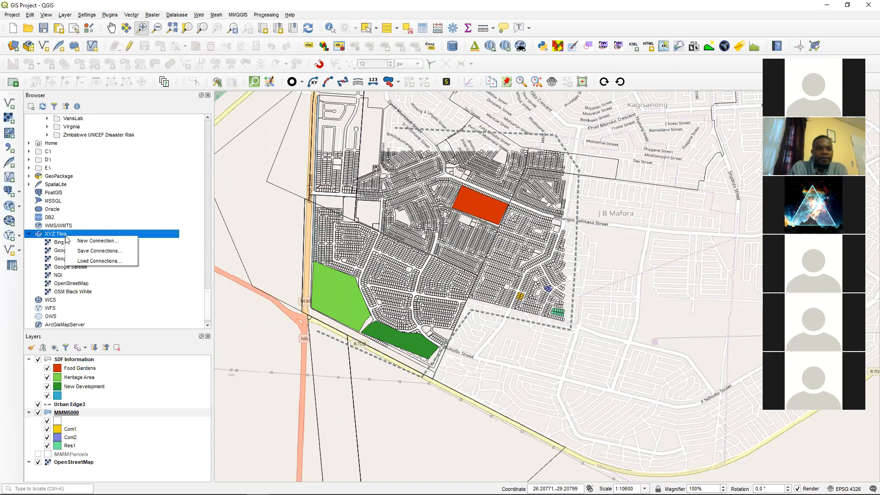
pyautogui.press('Escape')
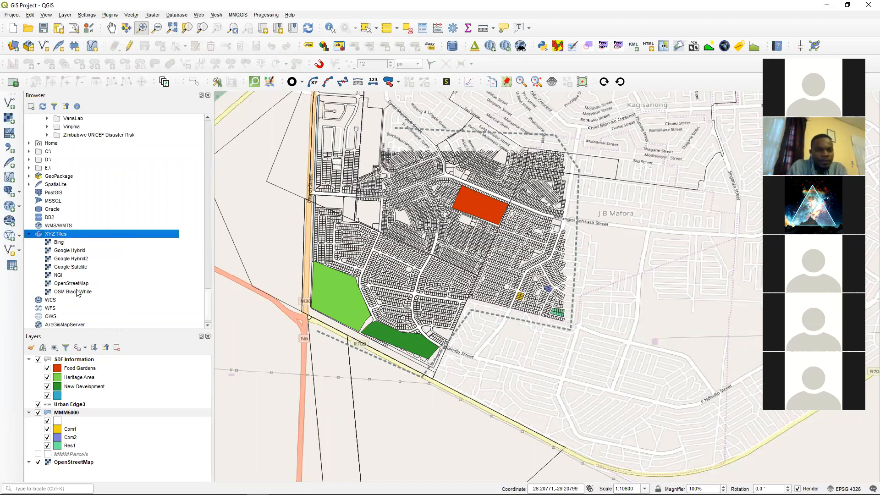
pyautogui.click(77, 285)
pyautogui.rightClick(77, 286)
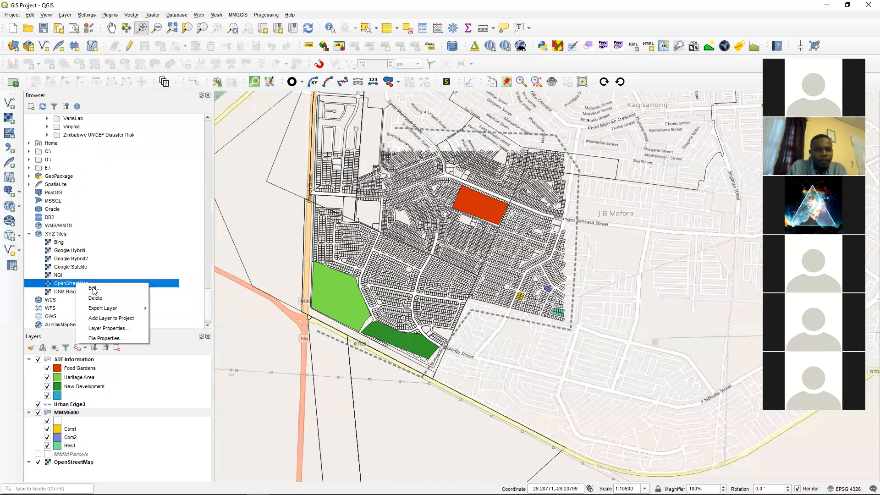
pyautogui.click(93, 288)
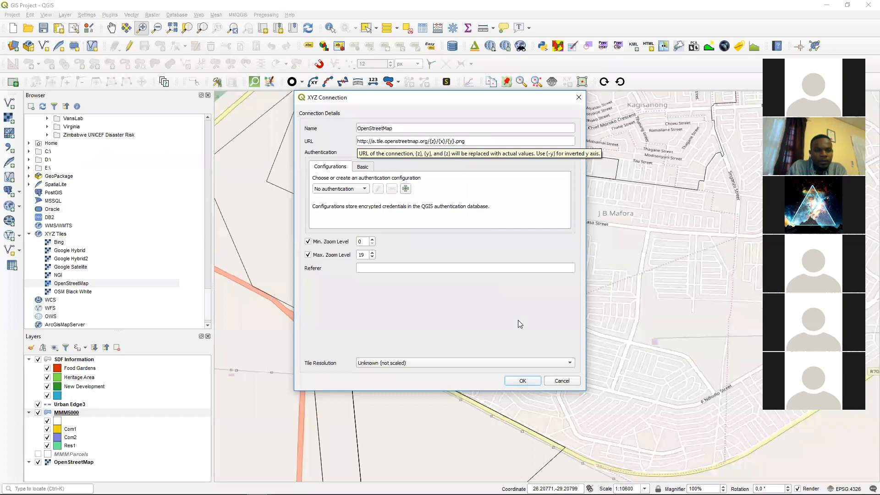
pyautogui.click(566, 384)
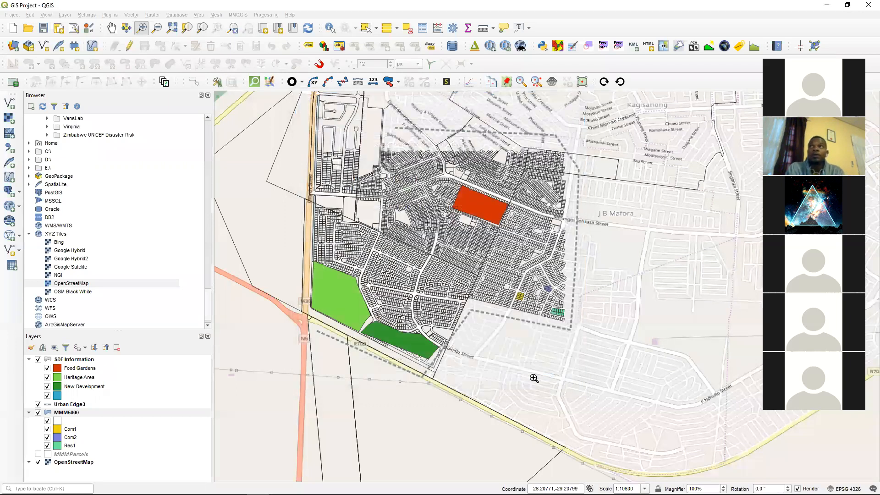
# - Copy the tile URL from the existing OpenStreetMap connection and close its details unchanged
pyautogui.click(55, 235)
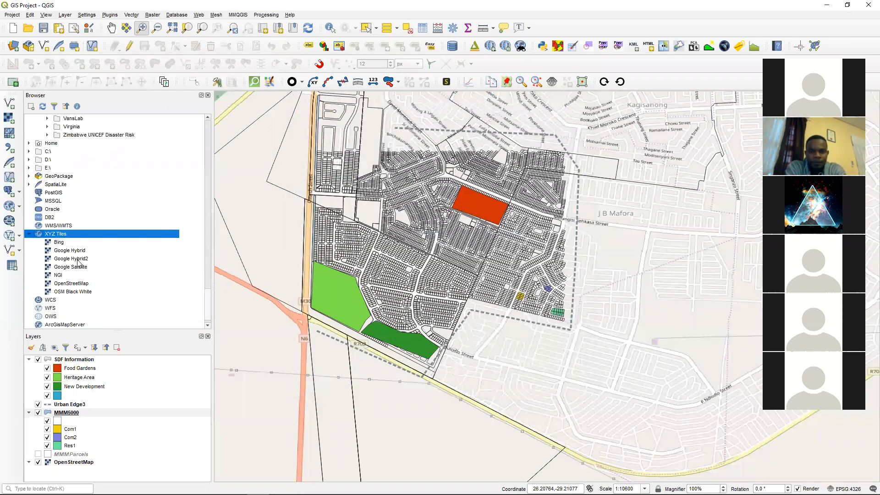
pyautogui.click(81, 284)
pyautogui.rightClick(81, 284)
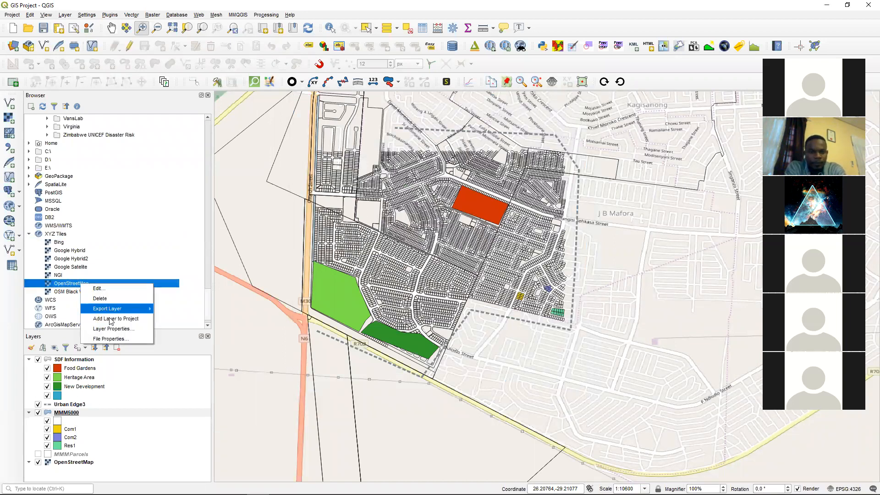
pyautogui.click(99, 288)
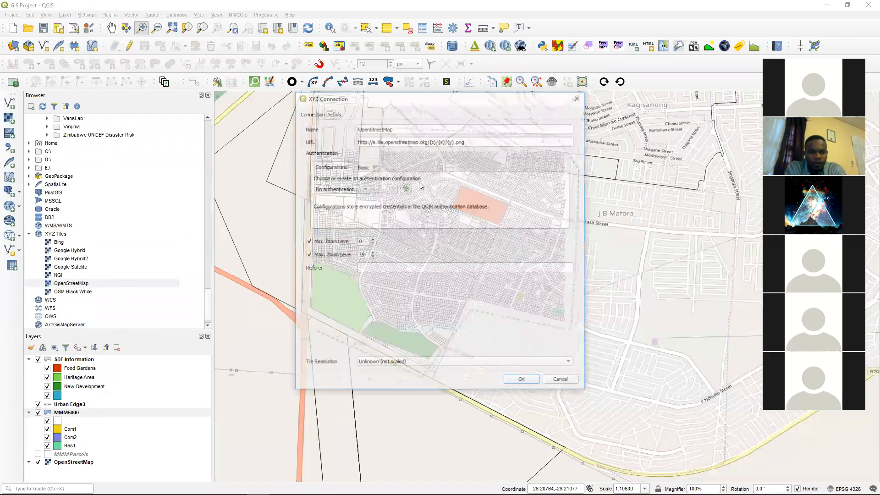
pyautogui.moveTo(467, 141); pyautogui.dragTo(341, 137)
pyautogui.rightClick(380, 142)
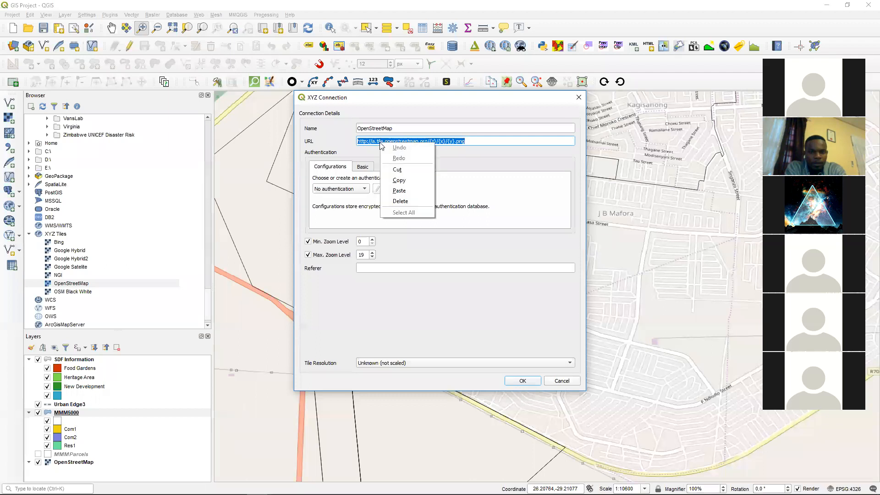
pyautogui.click(403, 181)
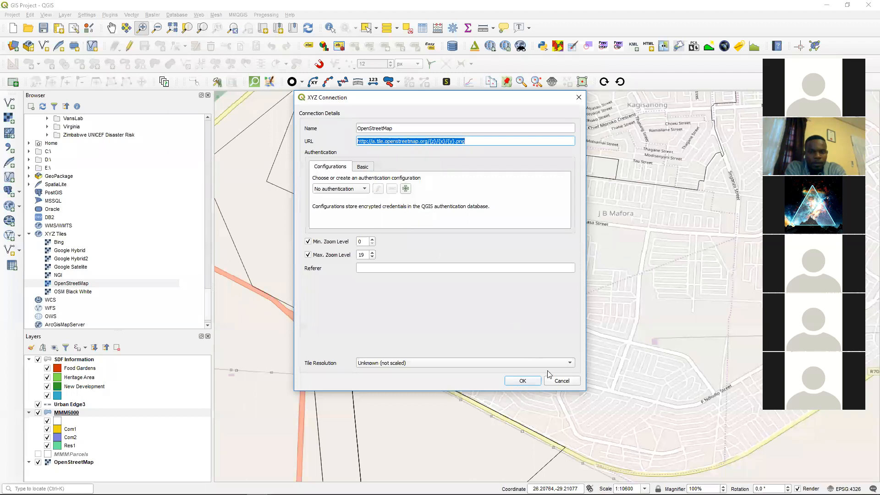
pyautogui.click(561, 381)
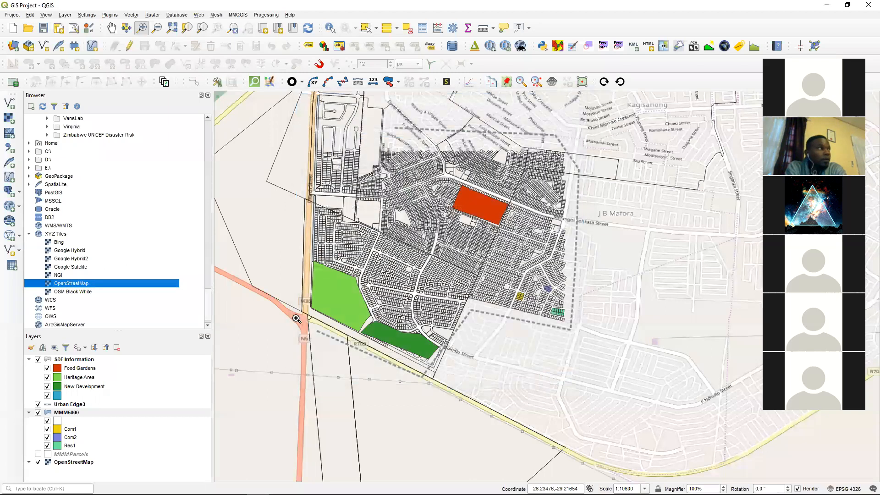
pyautogui.click(60, 235)
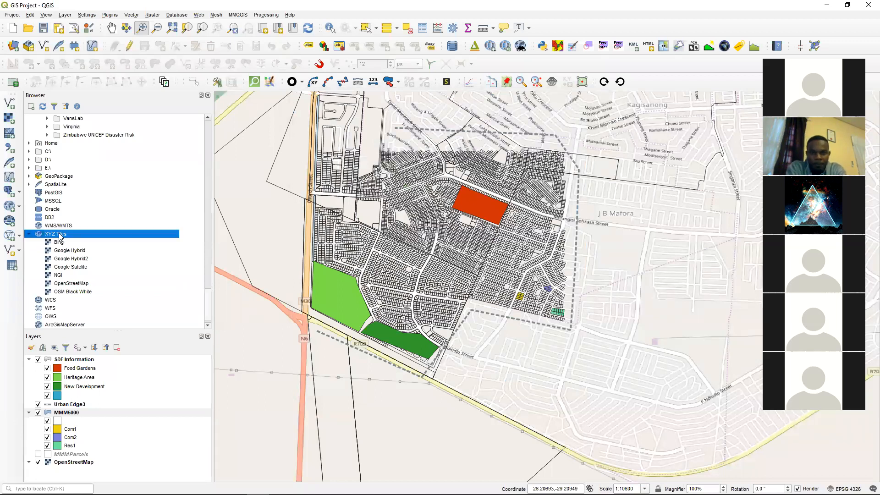
pyautogui.rightClick(59, 234)
pyautogui.click(88, 239)
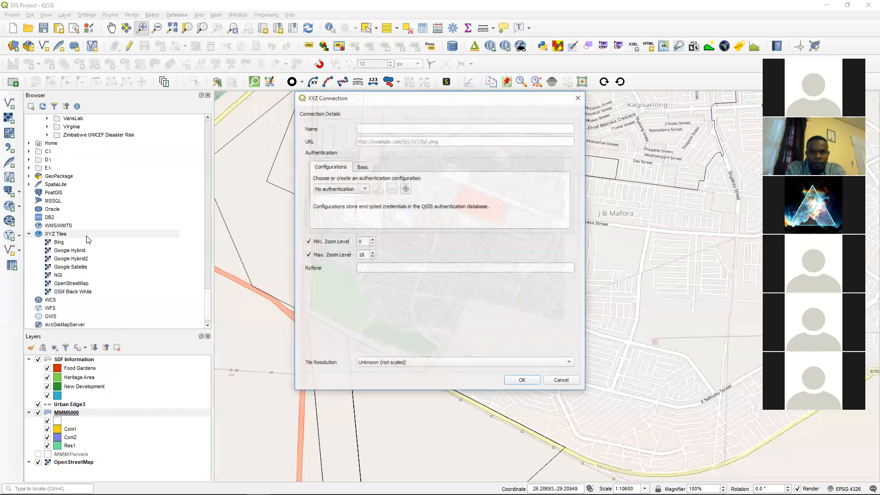
pyautogui.click(403, 129)
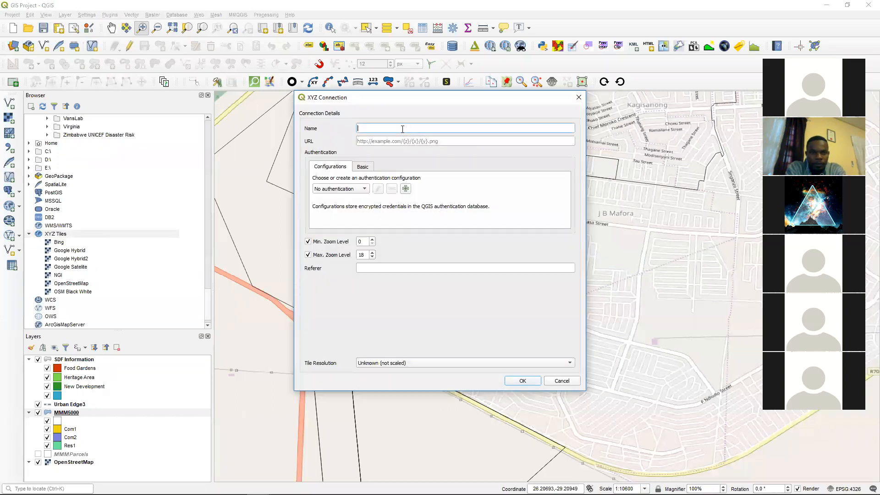
pyautogui.write('Openstreetmap')
pyautogui.click(440, 141)
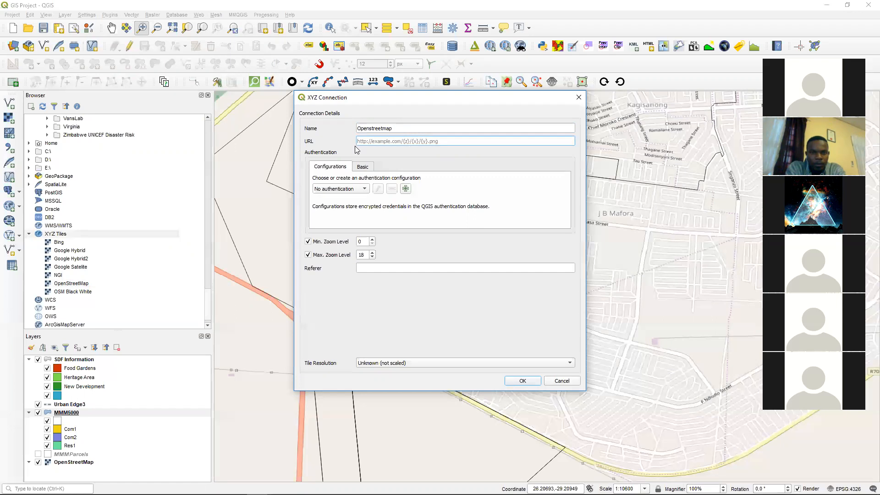
pyautogui.hotkey('ctrl', 'v')
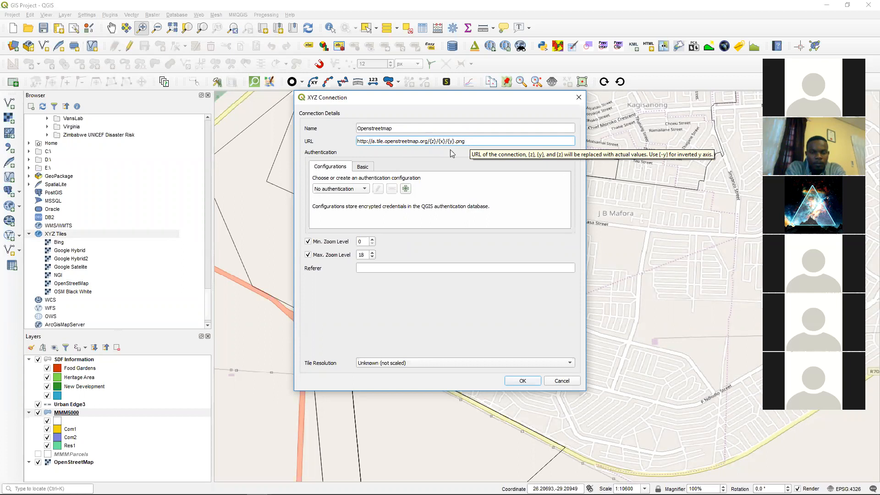
pyautogui.click(512, 380)
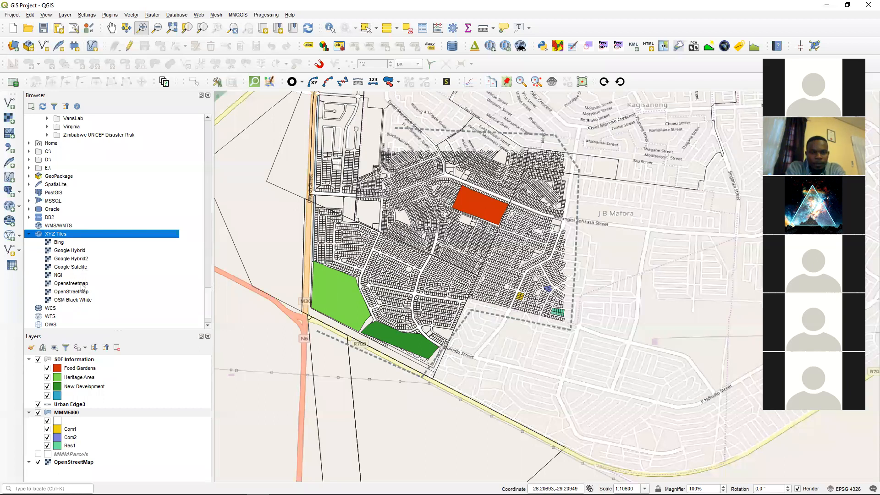
pyautogui.click(80, 284)
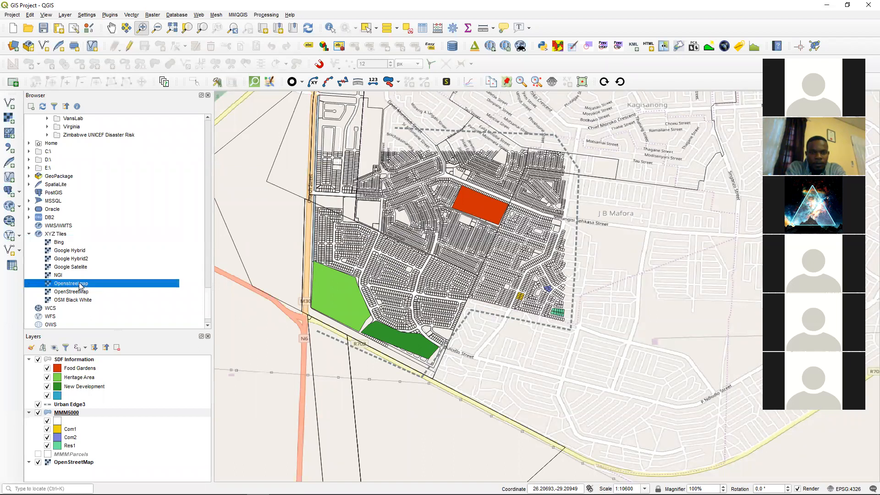
pyautogui.rightClick(63, 235)
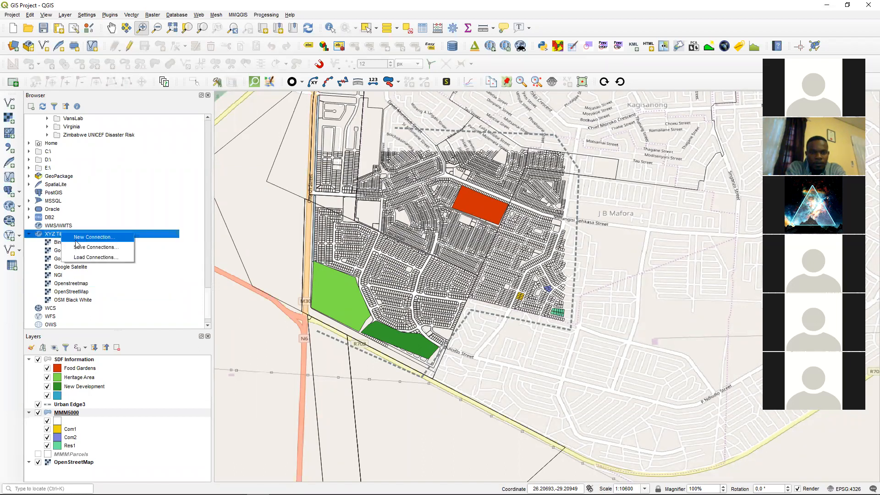
pyautogui.click(79, 242)
pyautogui.click(371, 142)
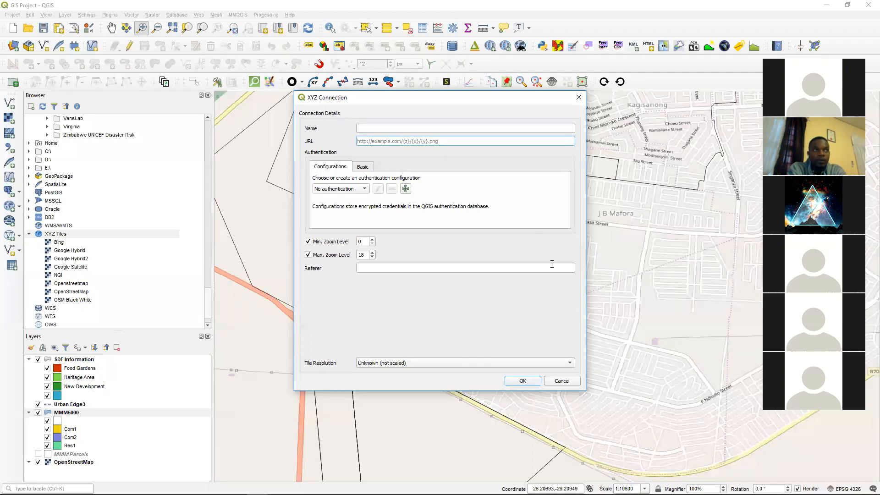
pyautogui.click(572, 381)
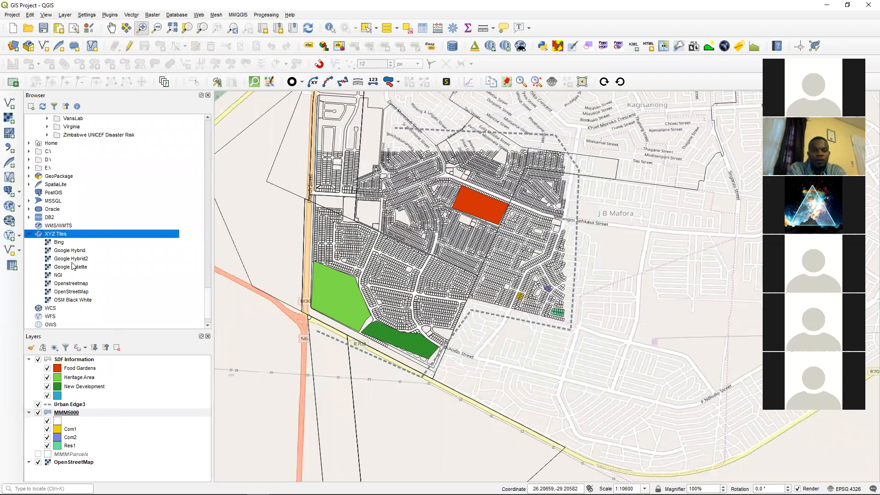
# - Delete the Google Hybrid2 connection and the duplicate Openstreetmap connection from the XYZ Tiles
pyautogui.rightClick(71, 259)
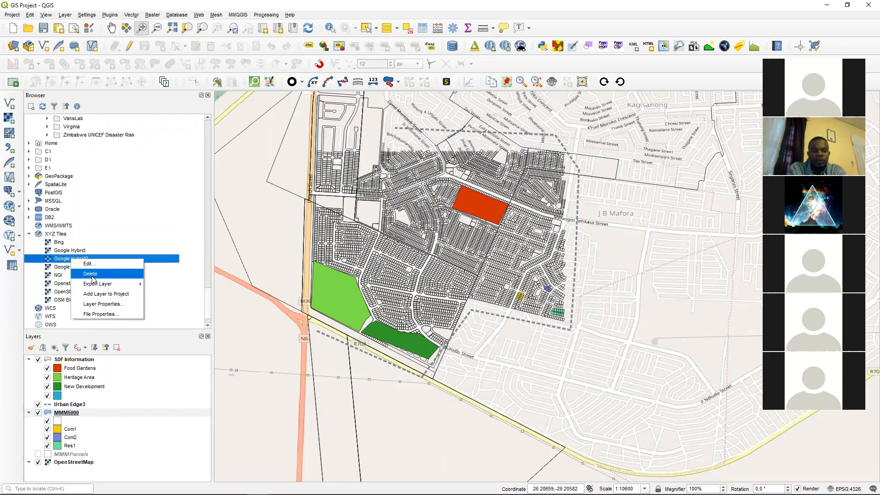
pyautogui.click(91, 274)
pyautogui.click(71, 282)
pyautogui.click(70, 275)
pyautogui.rightClick(70, 275)
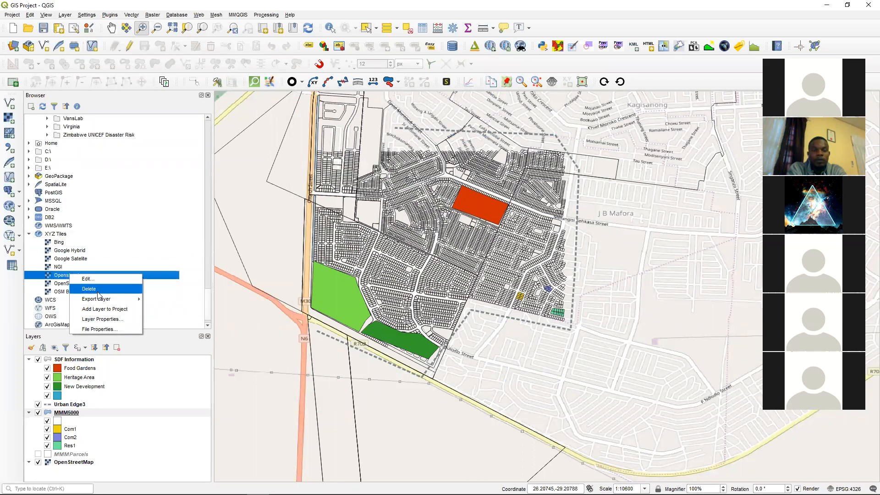
pyautogui.click(97, 291)
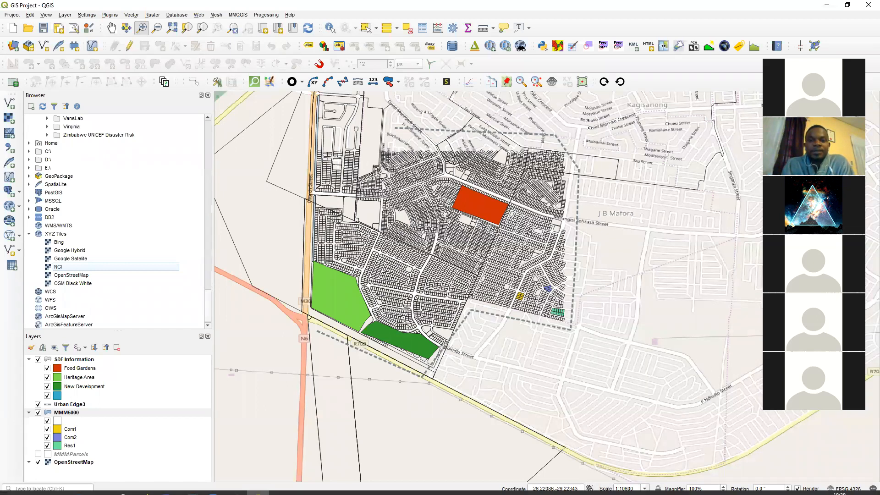
# - Switch to the Assignment 2 mind map in MindManager, minimising the project and file folder windows
pyautogui.moveTo(212, 486)
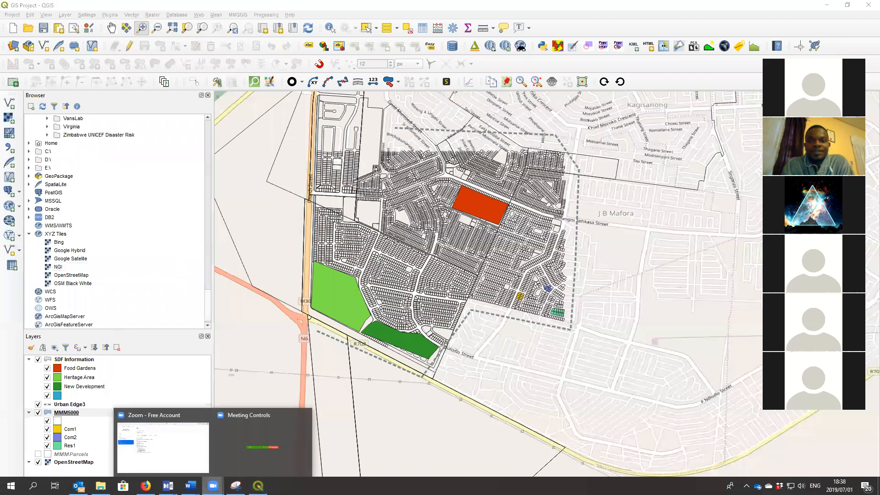
pyautogui.click(827, 6)
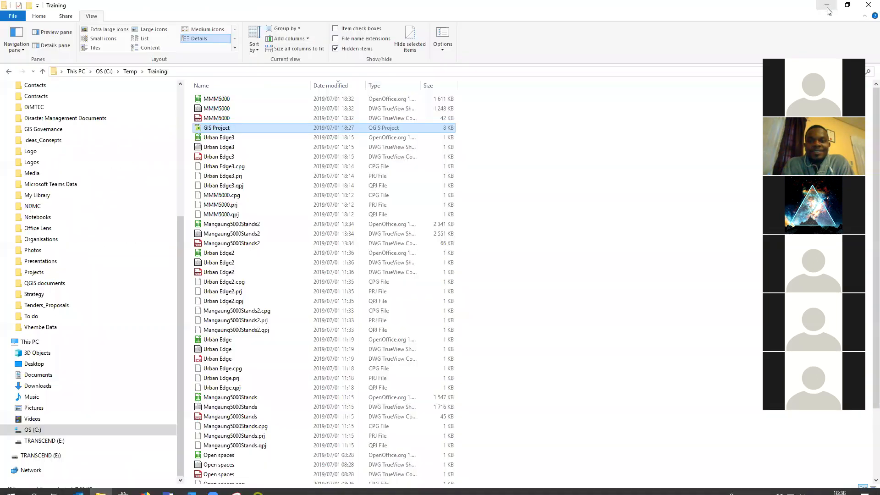
pyautogui.click(827, 6)
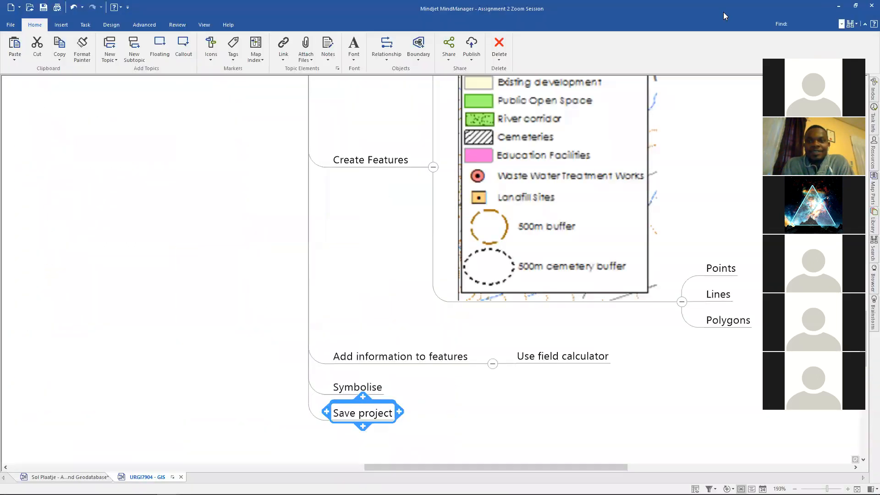